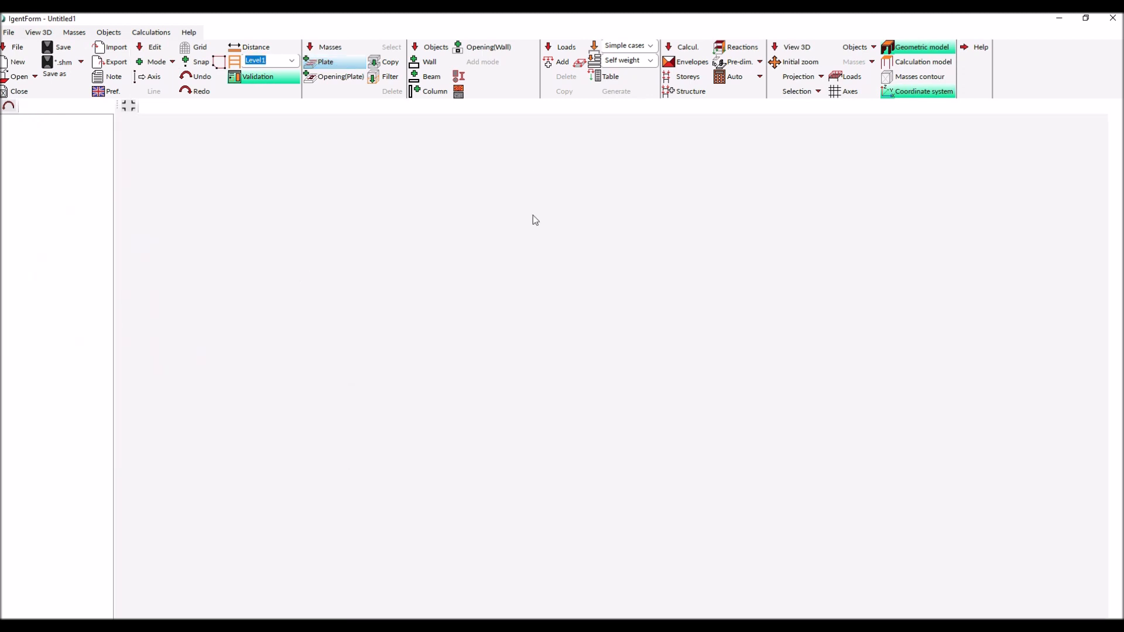
- Add a TH20 plate over the rectangular floor outline spanning x -10 to 5 and y -10 to 8
left_click(561, 199)
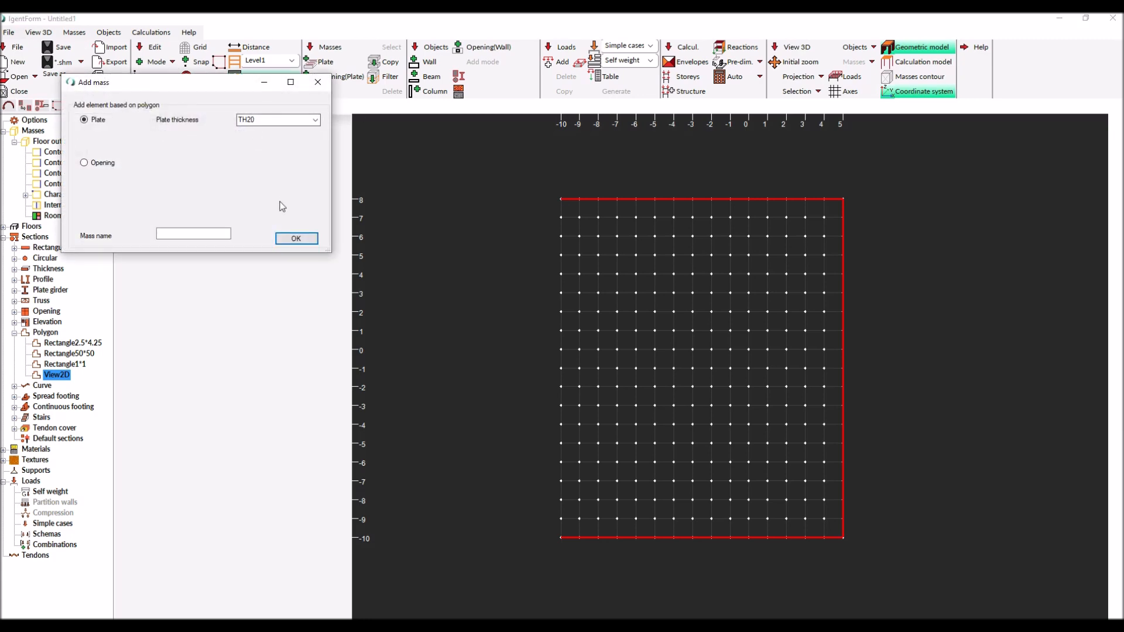
left_click(285, 244)
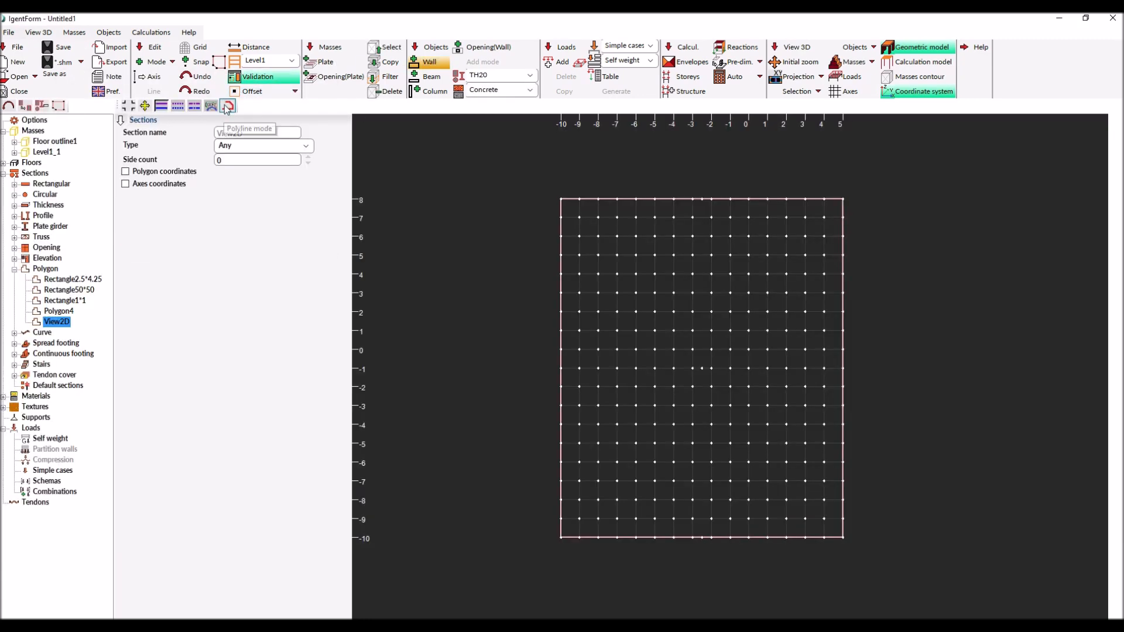
- Draw a 0.2 m thick concrete wall from (-10, 8) to (1, 8) on the plate's upper edge
left_click(560, 199)
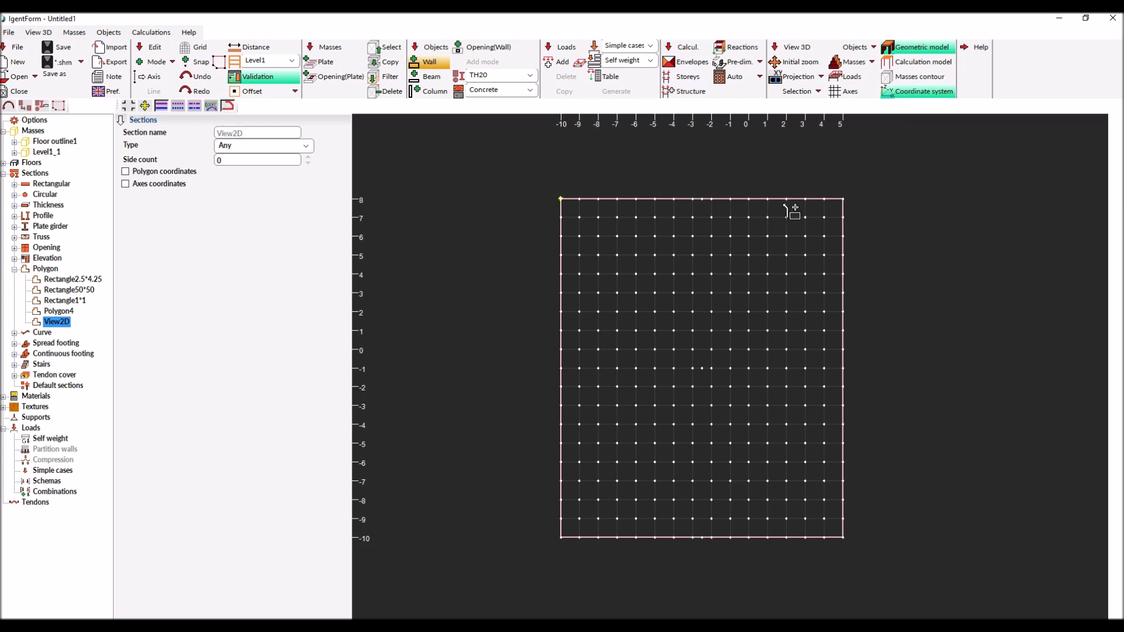
left_click(766, 199)
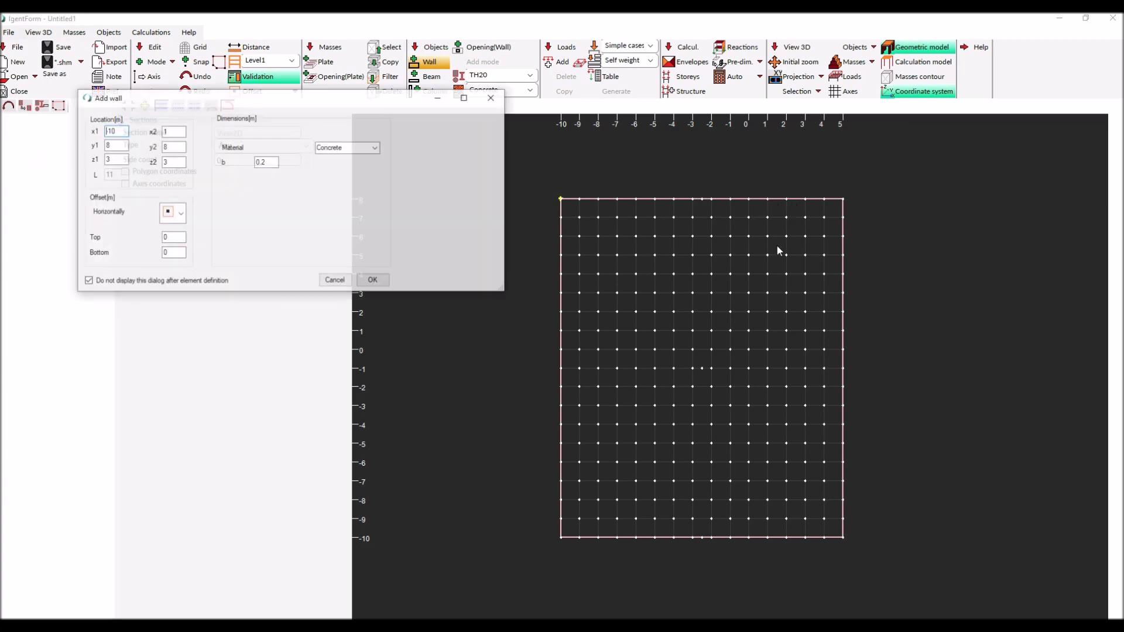
left_click(372, 280)
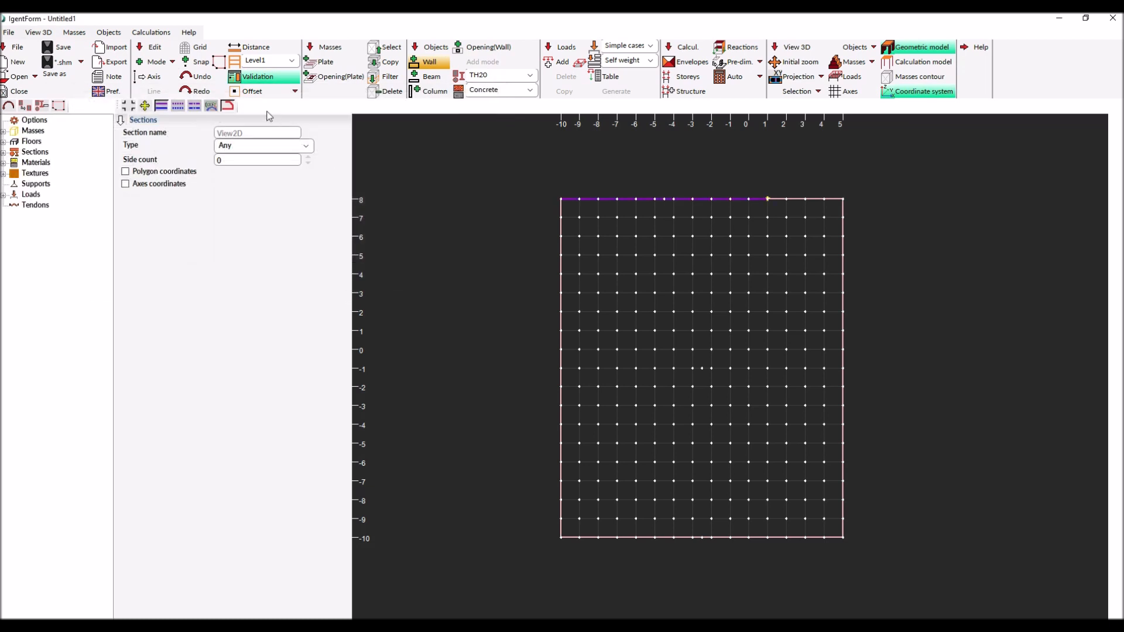
- Continue the wall chain through (1, 4), (5, 4), (5, -6), (1, -6), (1, -10), (-10, -10) and (-10, -6)
left_click(767, 274)
left_click(843, 274)
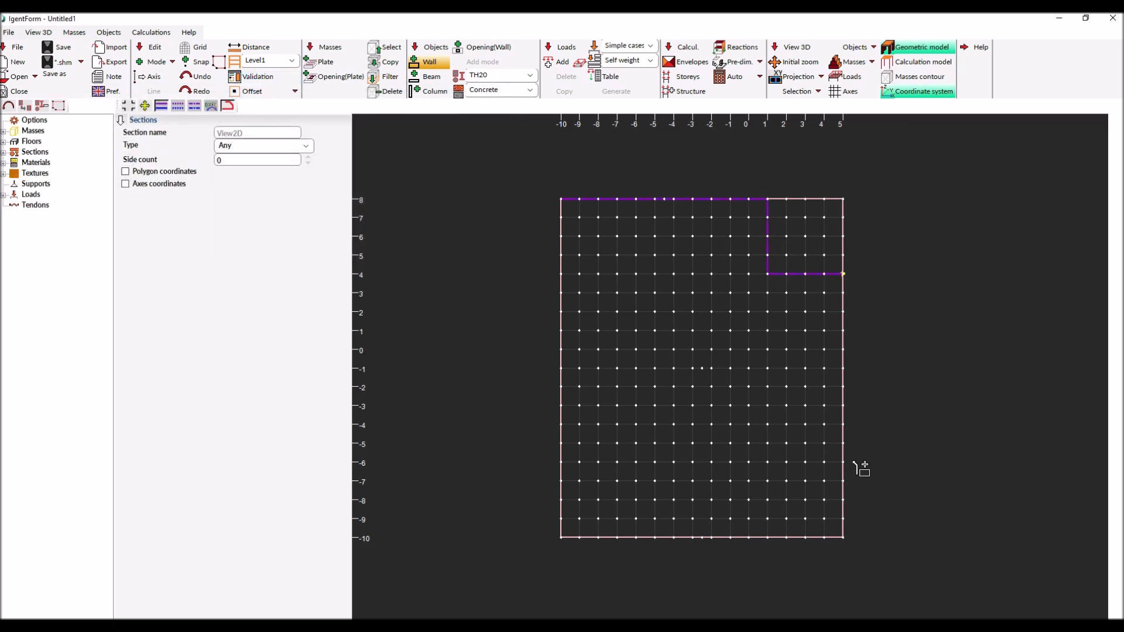
left_click(842, 462)
left_click(767, 537)
left_click(560, 537)
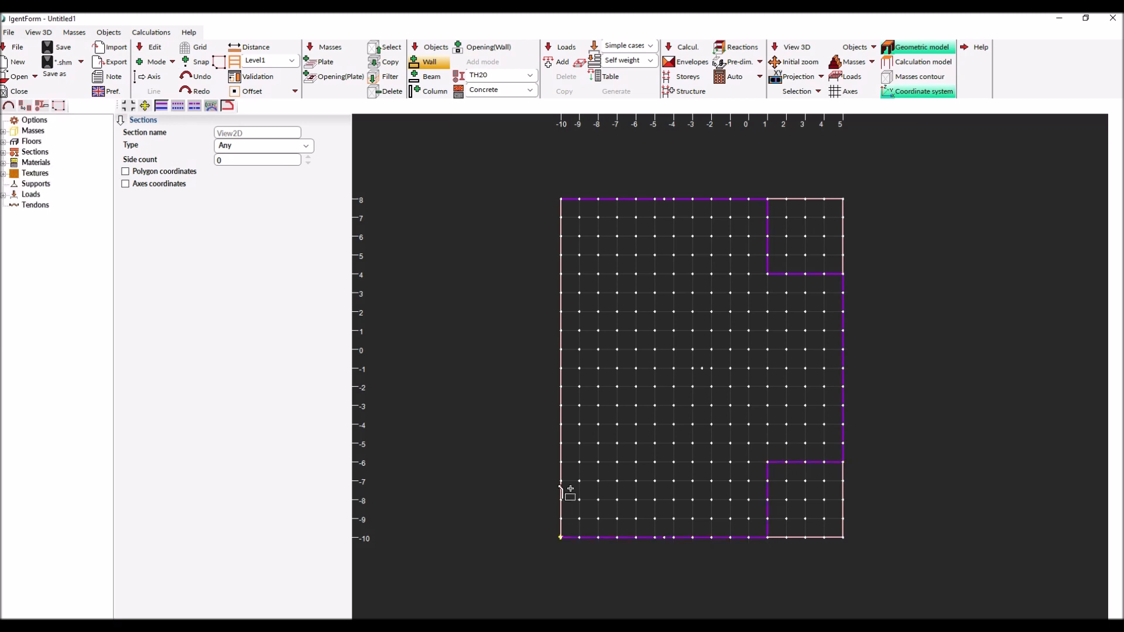
left_click(561, 462)
- Extend the wall from (-10, -6) to node (-8, -6) shifted 0.25 m in X, using node snapping with shifting, and keep the snap-mode hint enabled
left_click(219, 61)
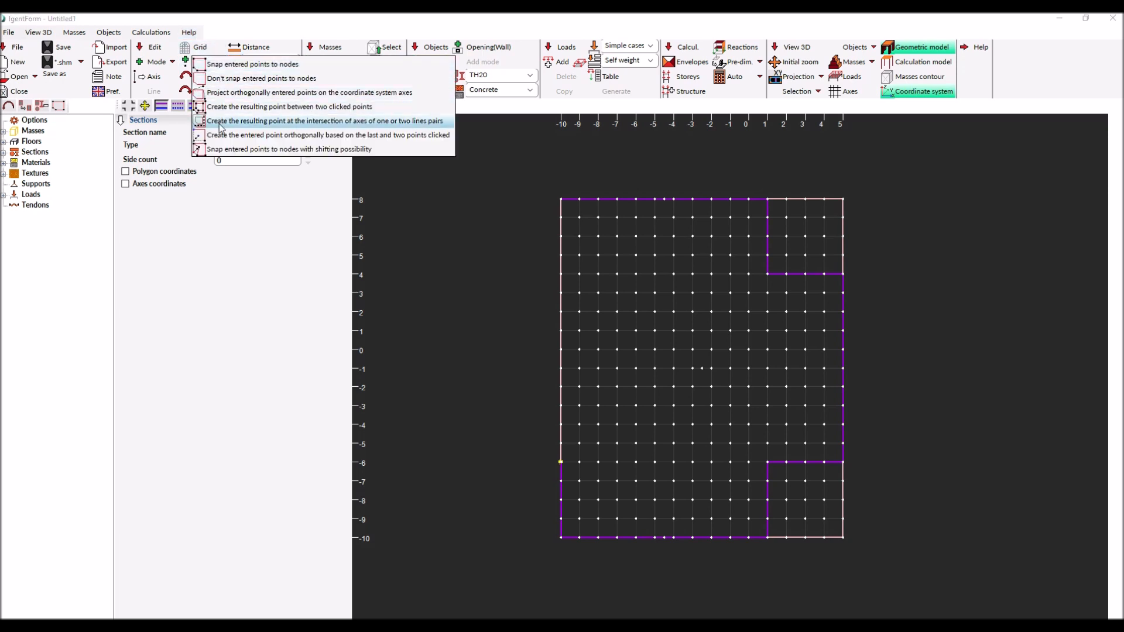
left_click(224, 149)
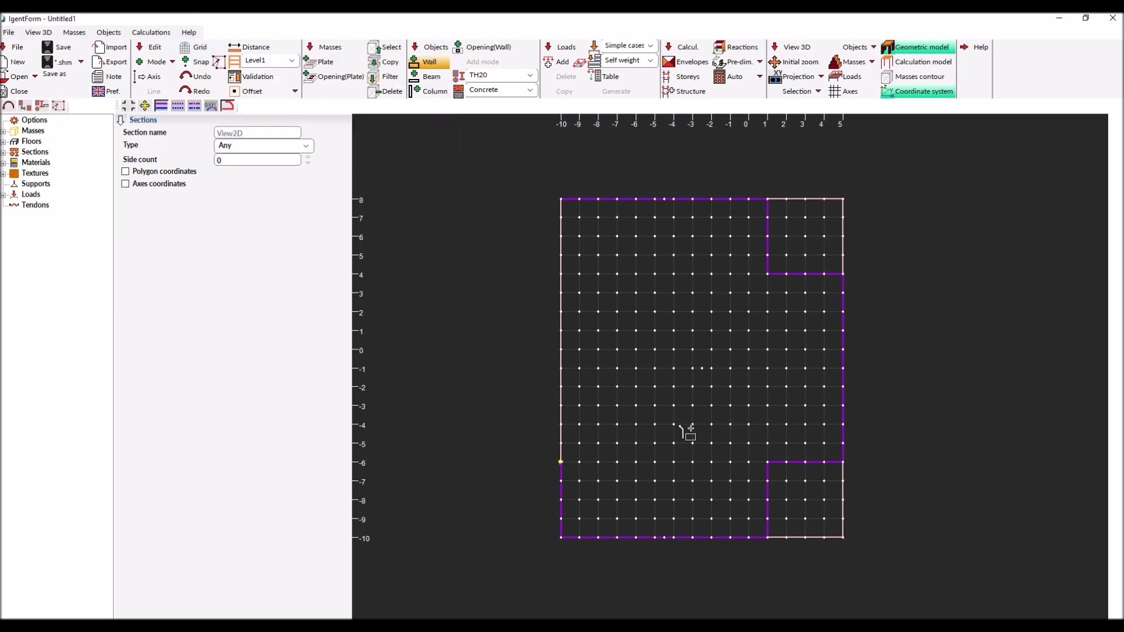
left_click(597, 463)
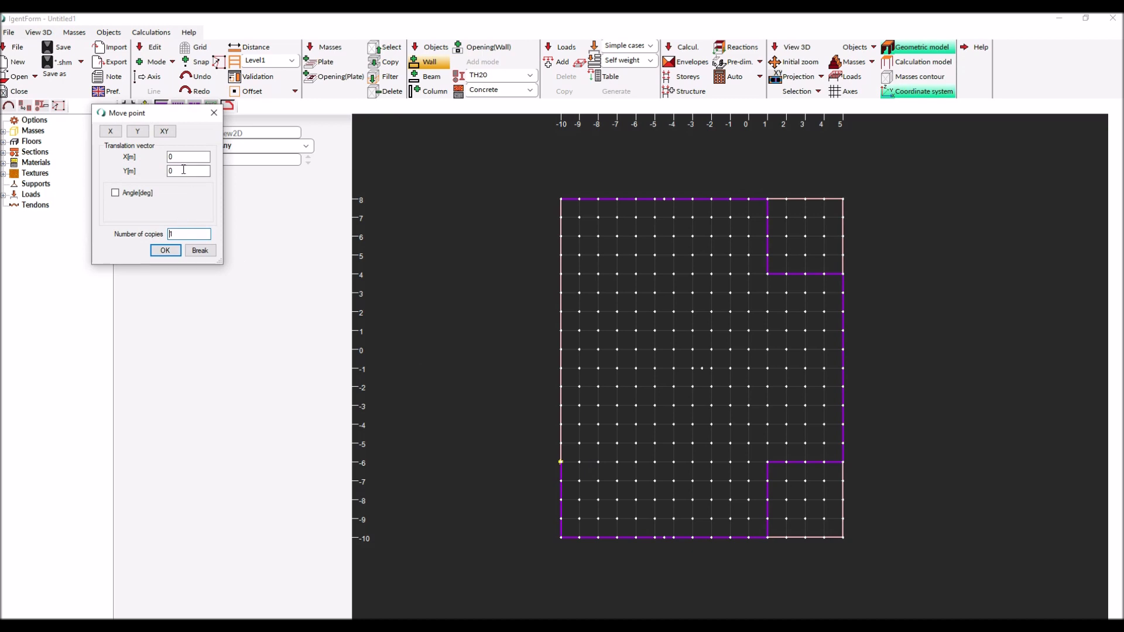
left_click_drag(177, 157, 74, 162)
type("0.25")
left_click(166, 251)
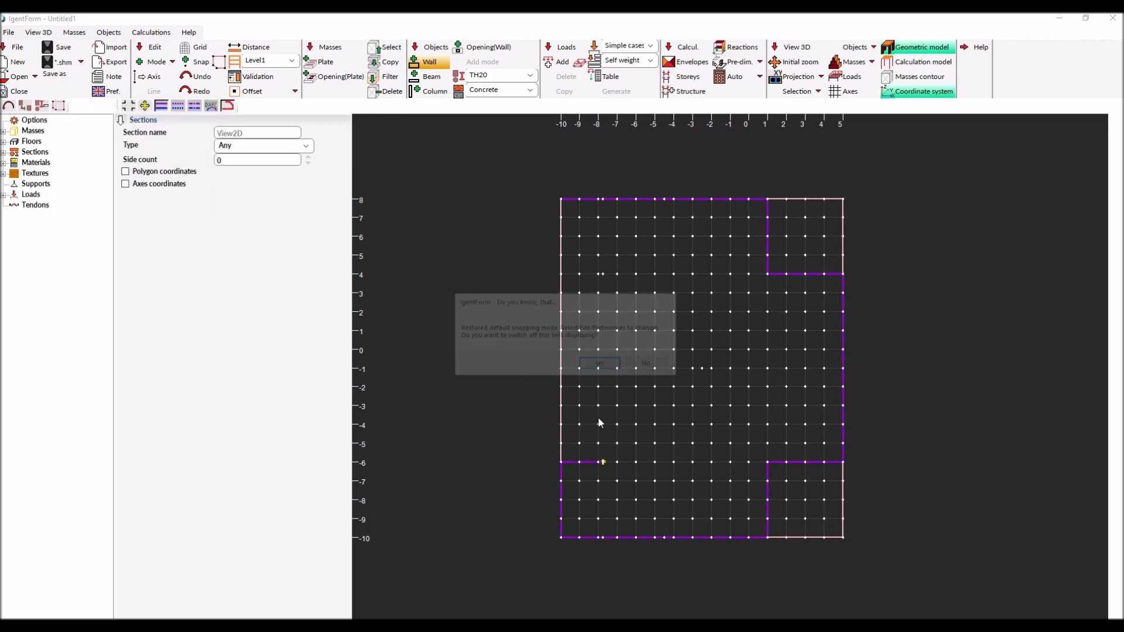
left_click(652, 365)
- Close the wall chain through (-7.75, 4), (-10, 4) and the starting corner (-10, 8)
scroll(620, 351, "up", 3)
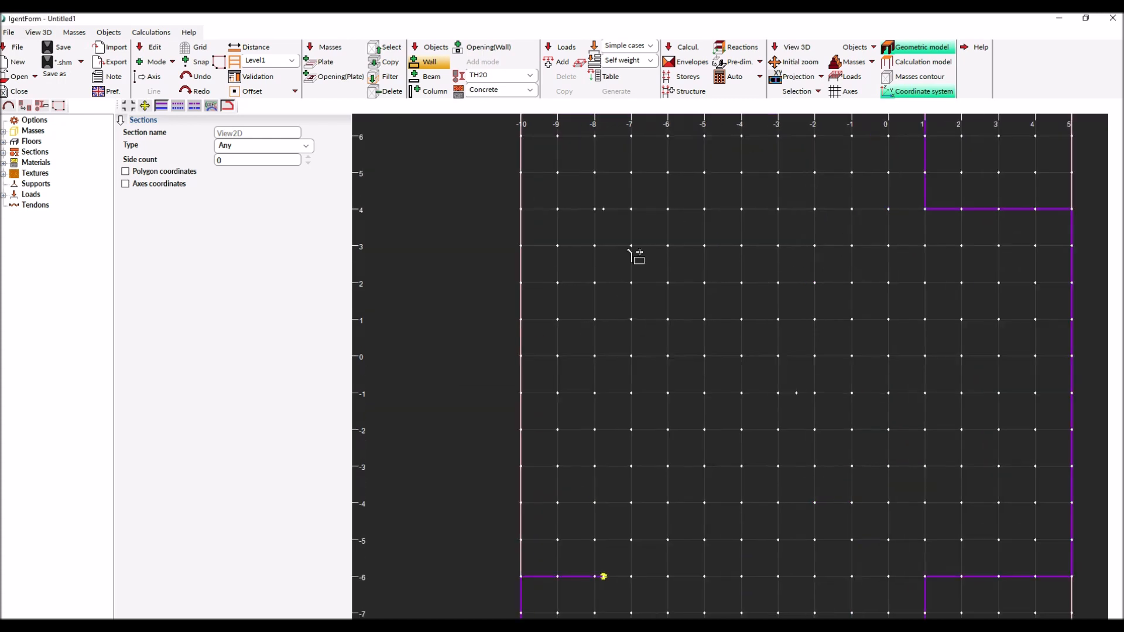
left_click(604, 209)
left_click(533, 210)
scroll(529, 202, "down", 5)
scroll(533, 228, "up", 3)
scroll(535, 232, "up", 3)
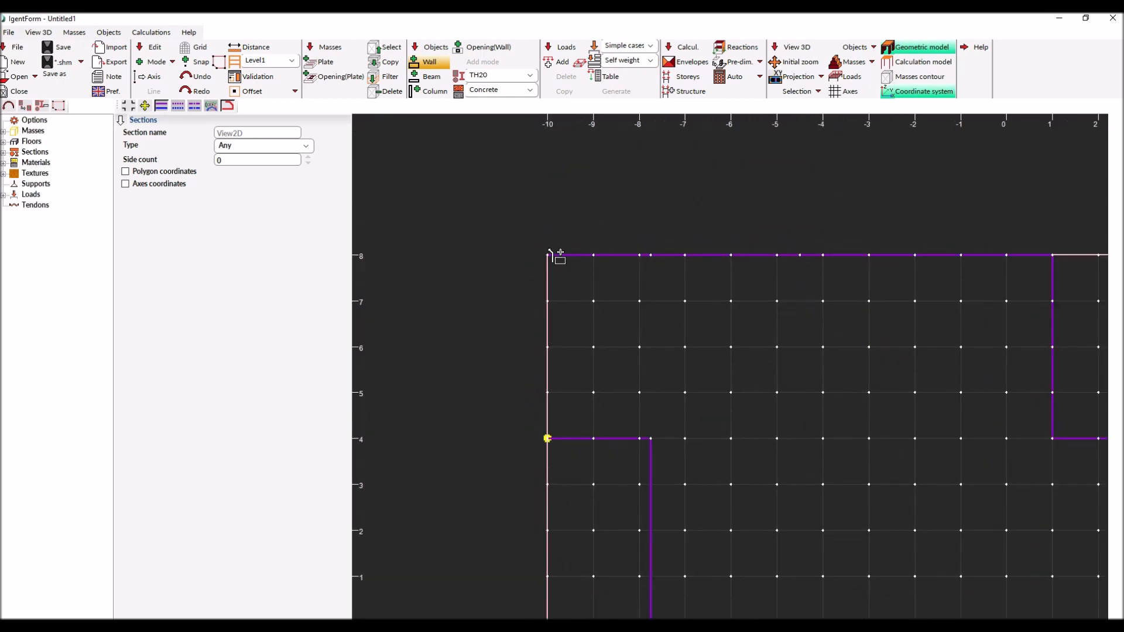
left_click(548, 254)
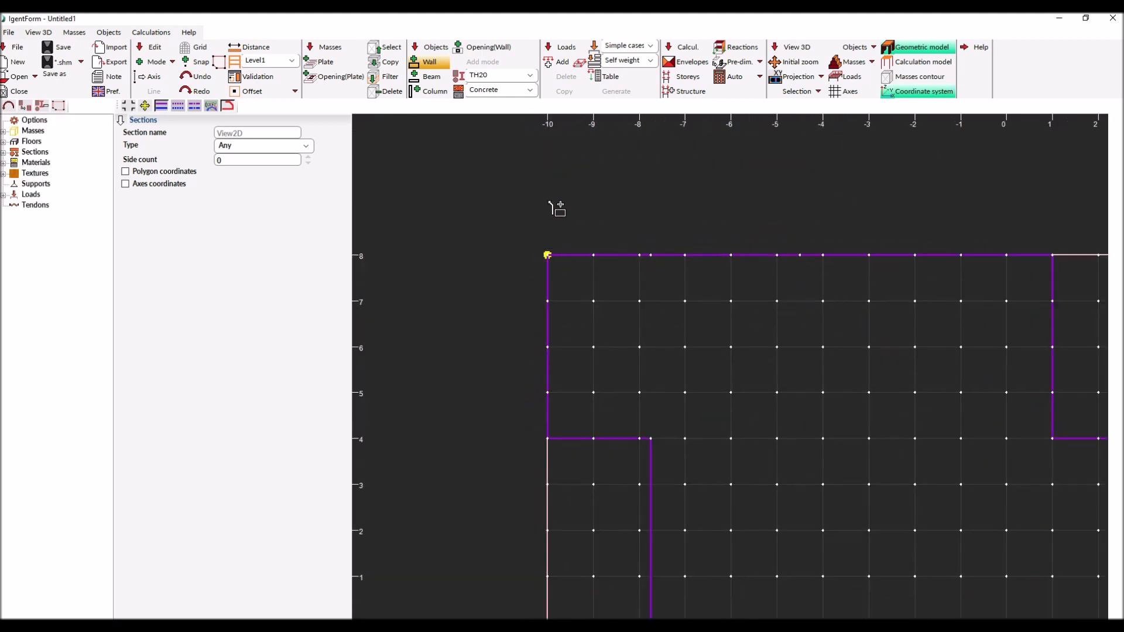
- Turn off polyline mode and draw separate interior walls along y = 4 and y = -6, from x = -7.75 to x = 1
left_click(230, 108)
scroll(492, 198, "down", 5)
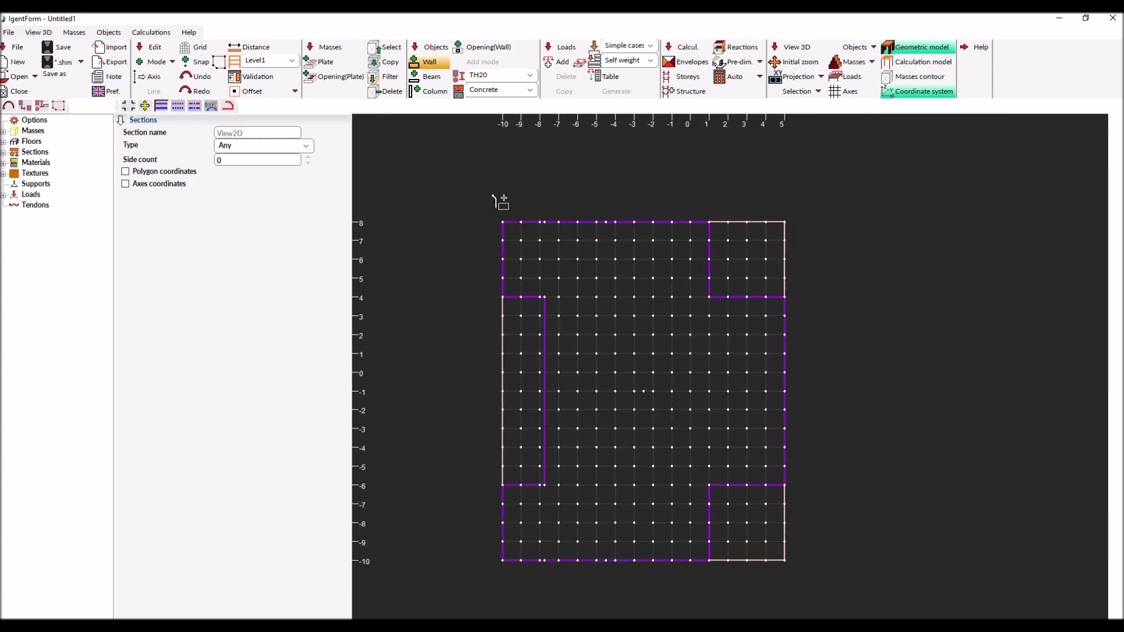
scroll(556, 286, "up", 5)
left_click(502, 266)
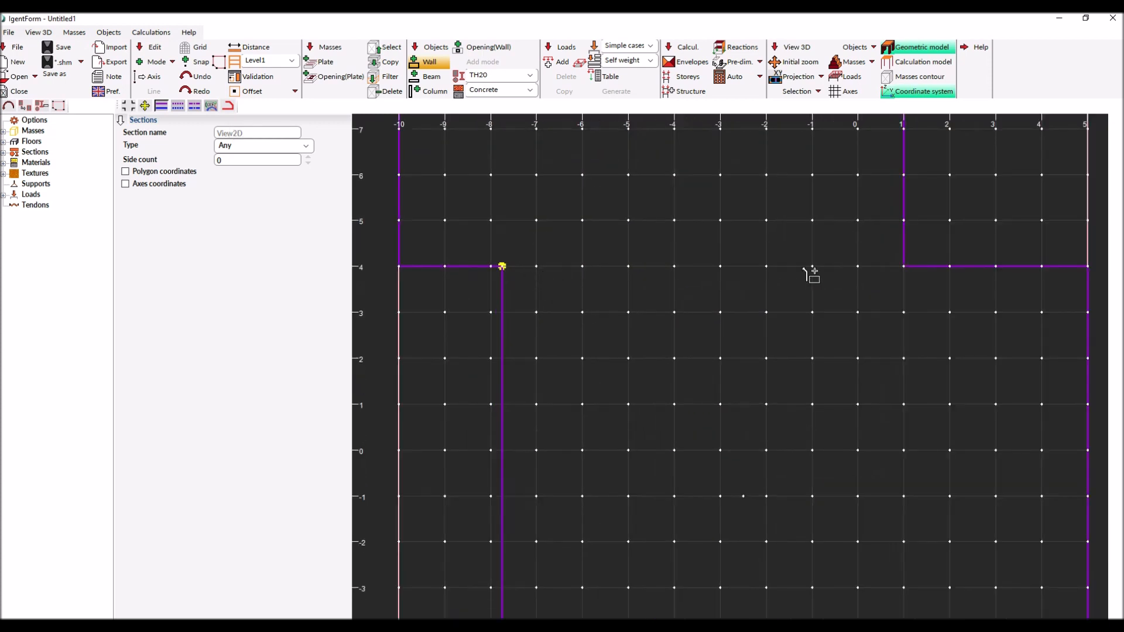
scroll(732, 293, "down", 5)
left_click(649, 431)
- Draw two walls at x = -4, one from y = -6 to -10 and one from y = 4 to 8
left_click(718, 431)
left_click(719, 507)
left_click(719, 243)
left_click(718, 168)
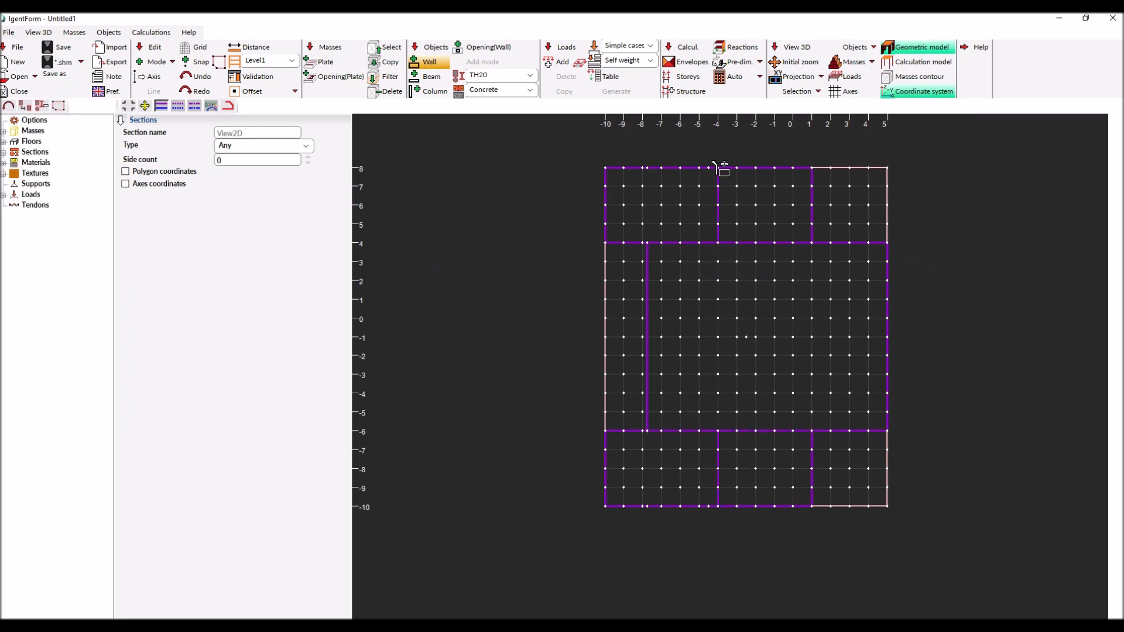
- Add an R40*30 concrete beam on the plate's edge from (-10, 4) to (-10, -6)
left_click(428, 76)
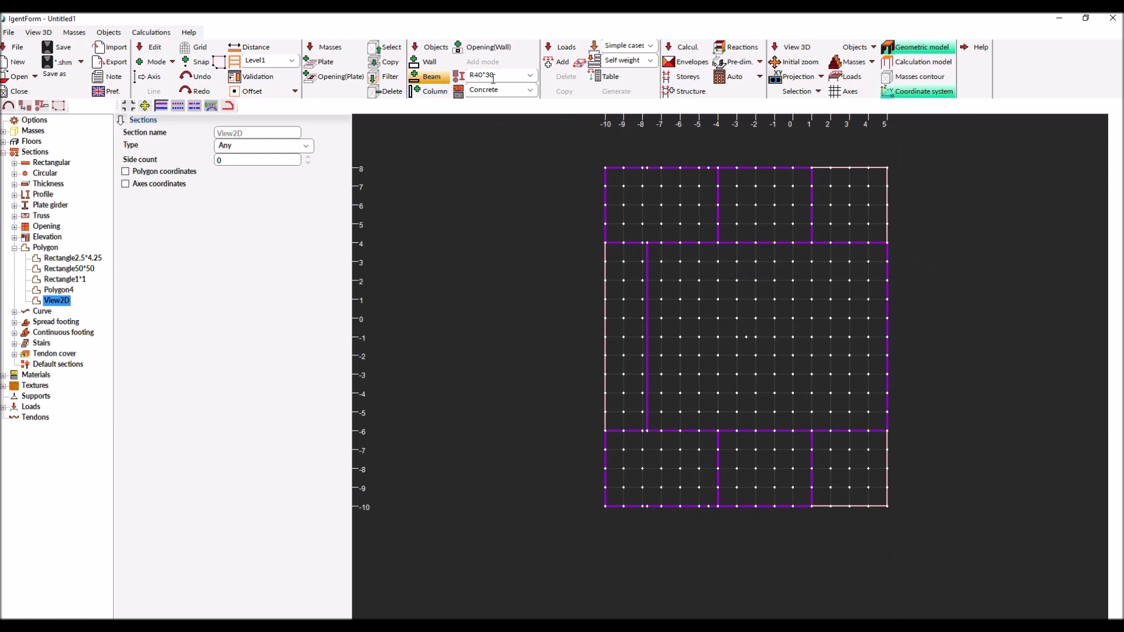
left_click(604, 242)
left_click(605, 430)
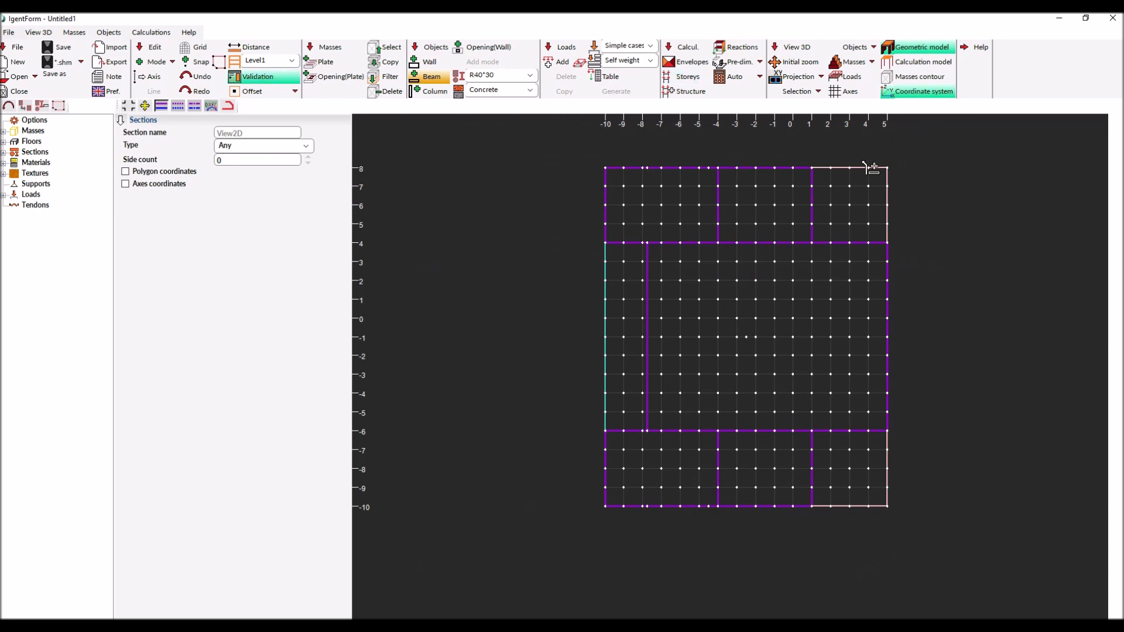
- Add a concrete beam from (1, 8) to (5, 8) with its width b set to 0.2 m
left_click(812, 168)
left_click(888, 168)
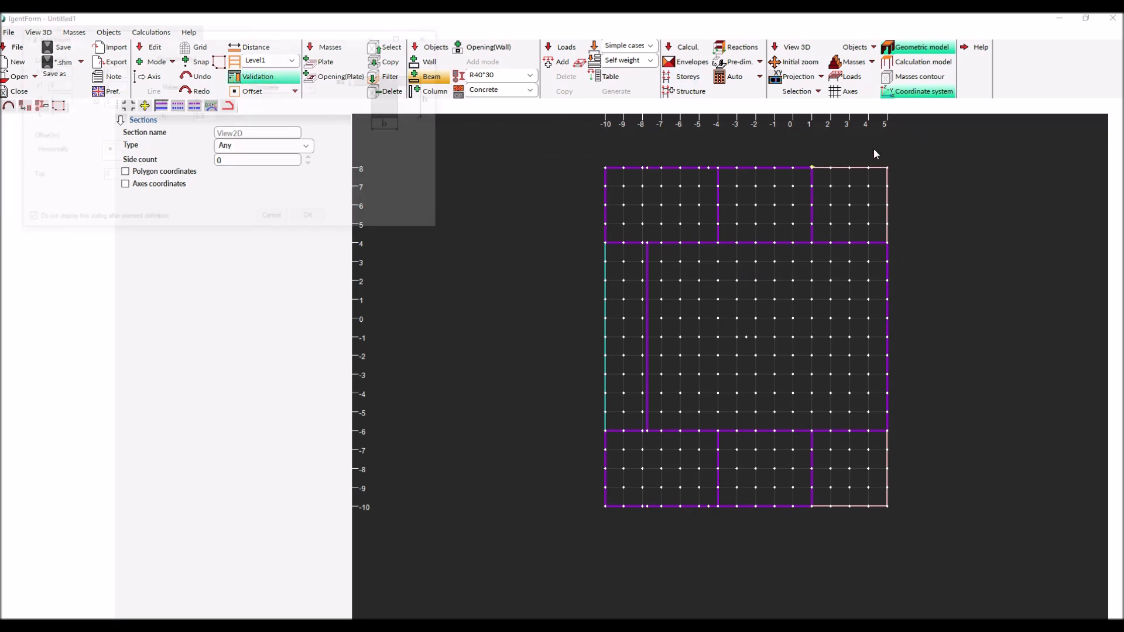
type("0.2")
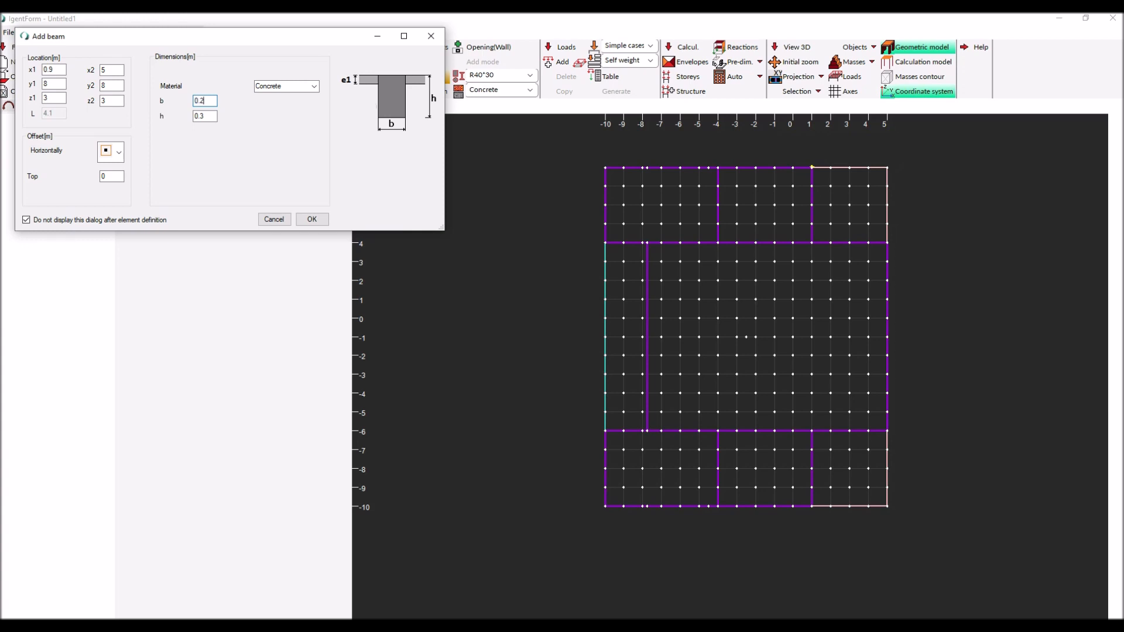
key("Tab")
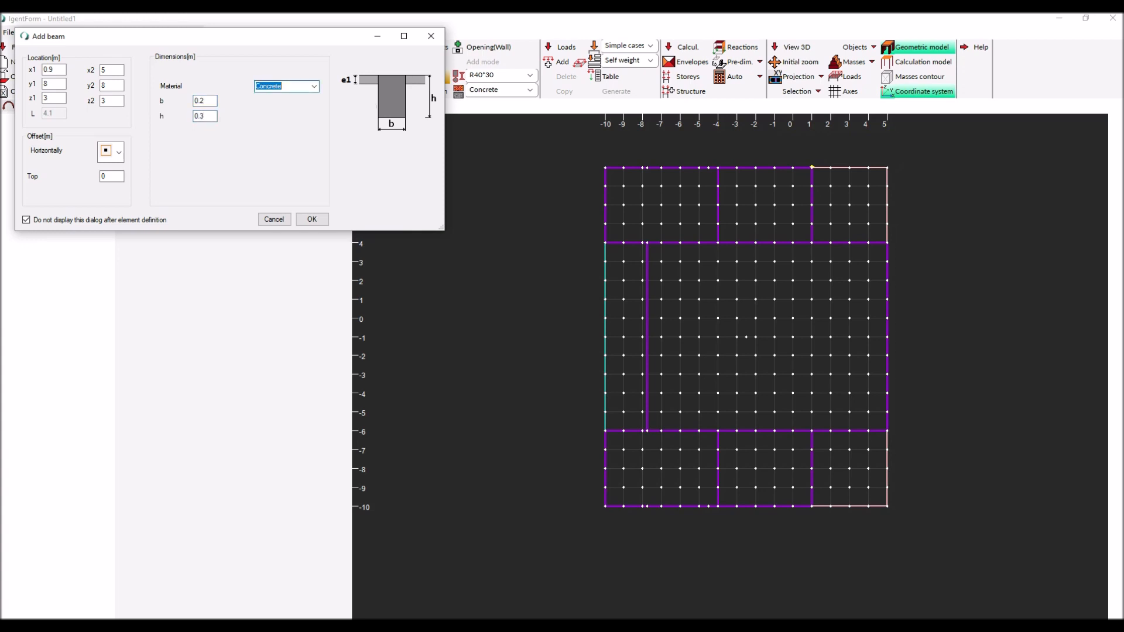
left_click(313, 220)
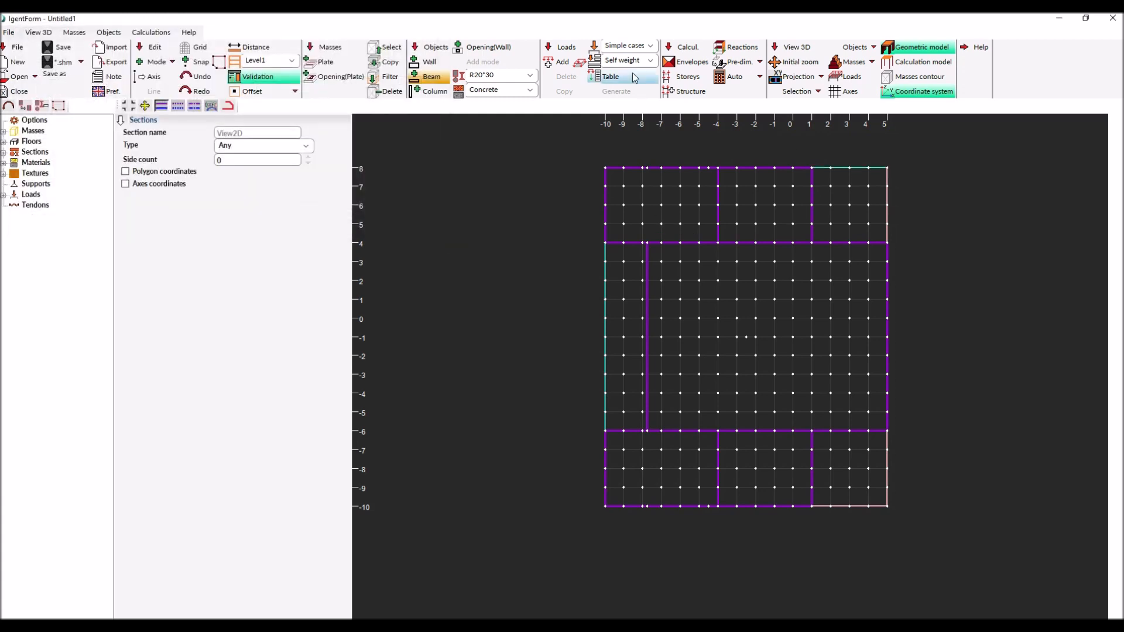
- Add R20*30 beams along x = 5, from y = 8 to 4 and from y = -6 to -10
left_click(886, 168)
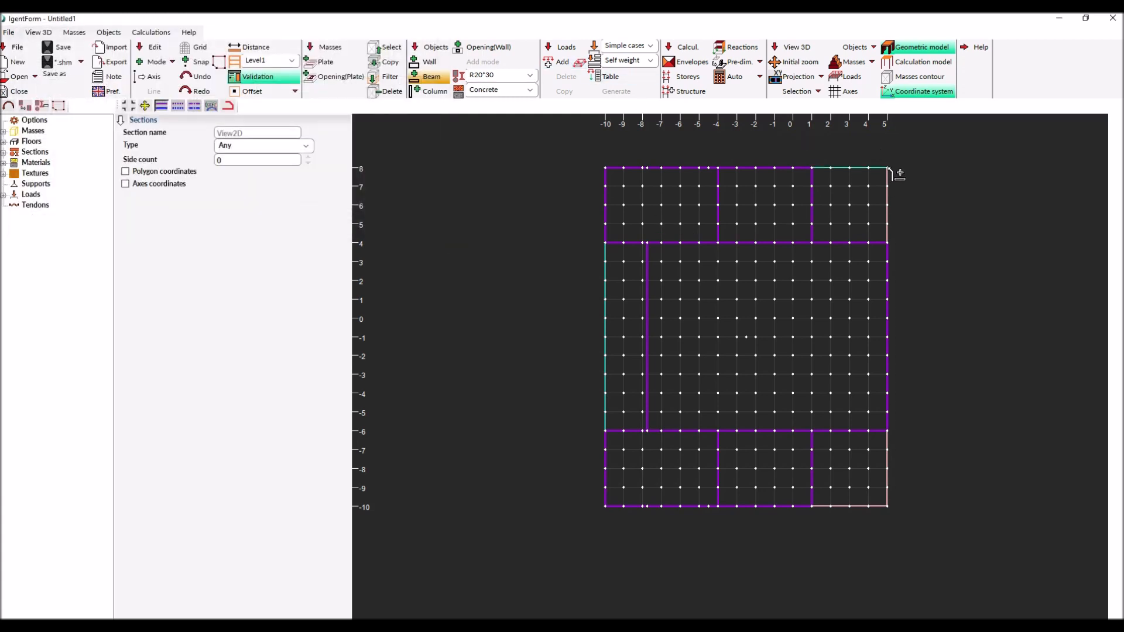
left_click(886, 243)
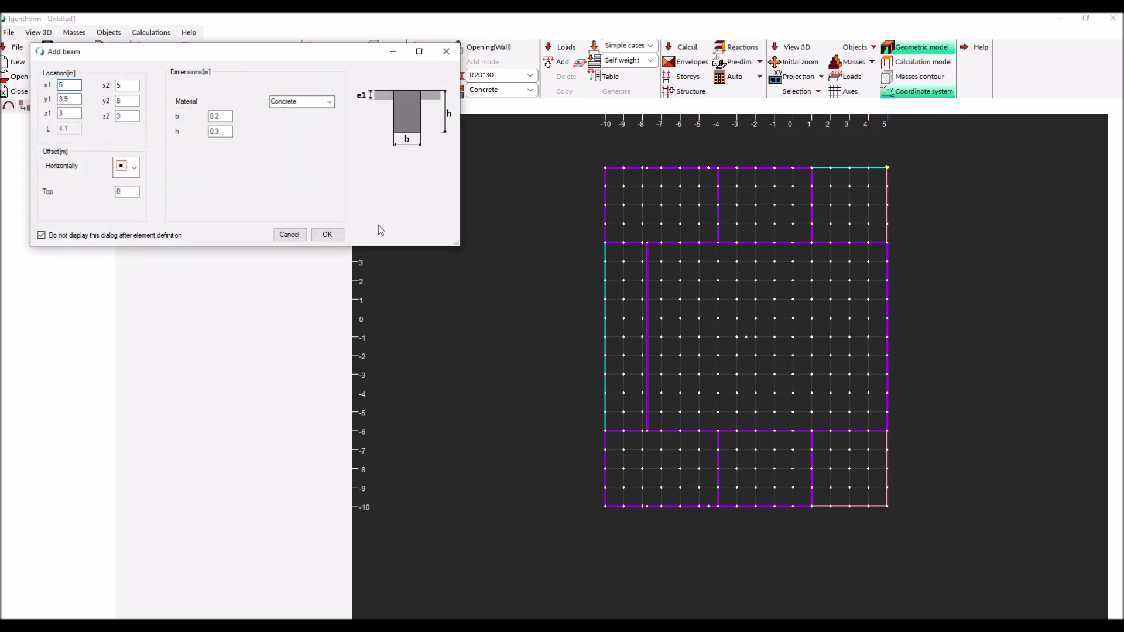
left_click(327, 235)
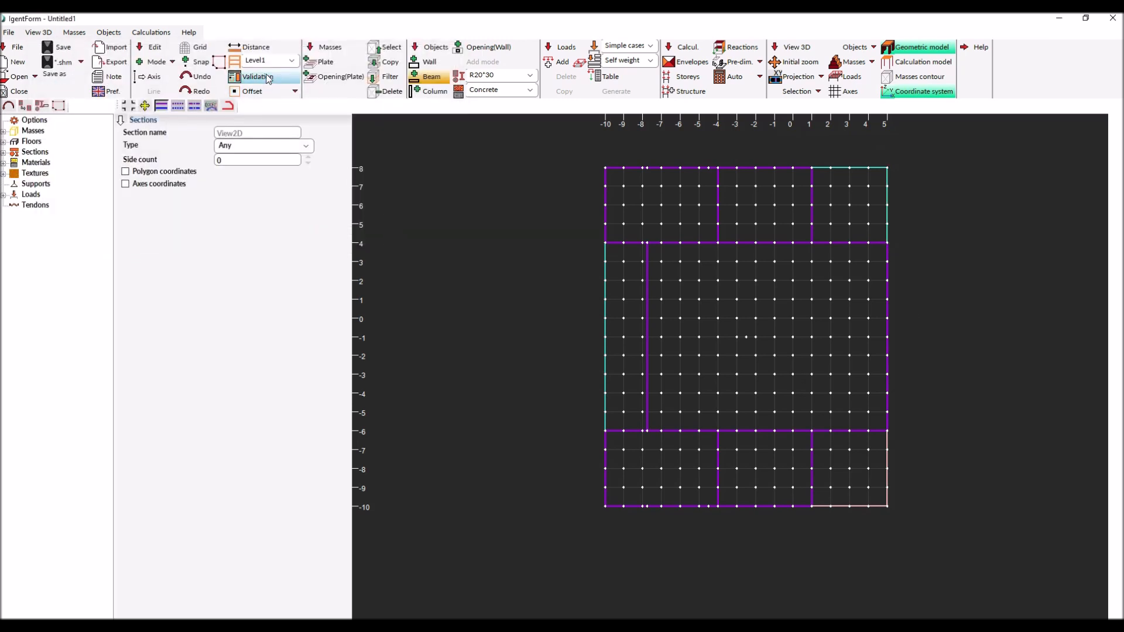
left_click_drag(889, 433, 889, 508)
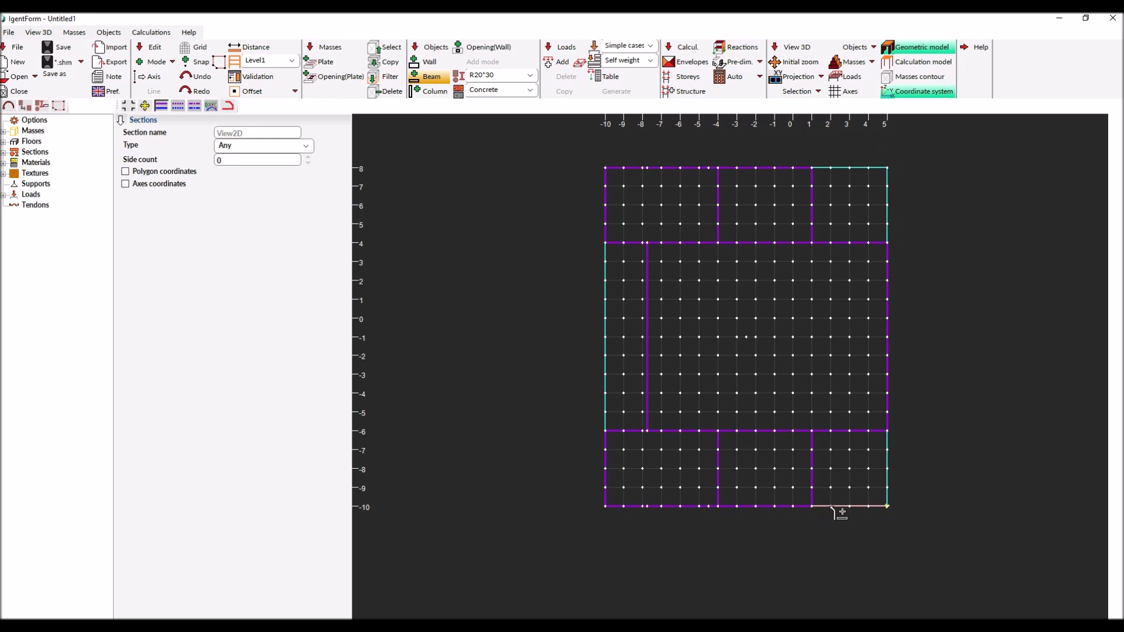
- Draw an R20*30 beam from (5, -10) to (2, -10) and move its end node to (1, -10)
scroll(834, 507, "up", 5)
right_click(830, 442)
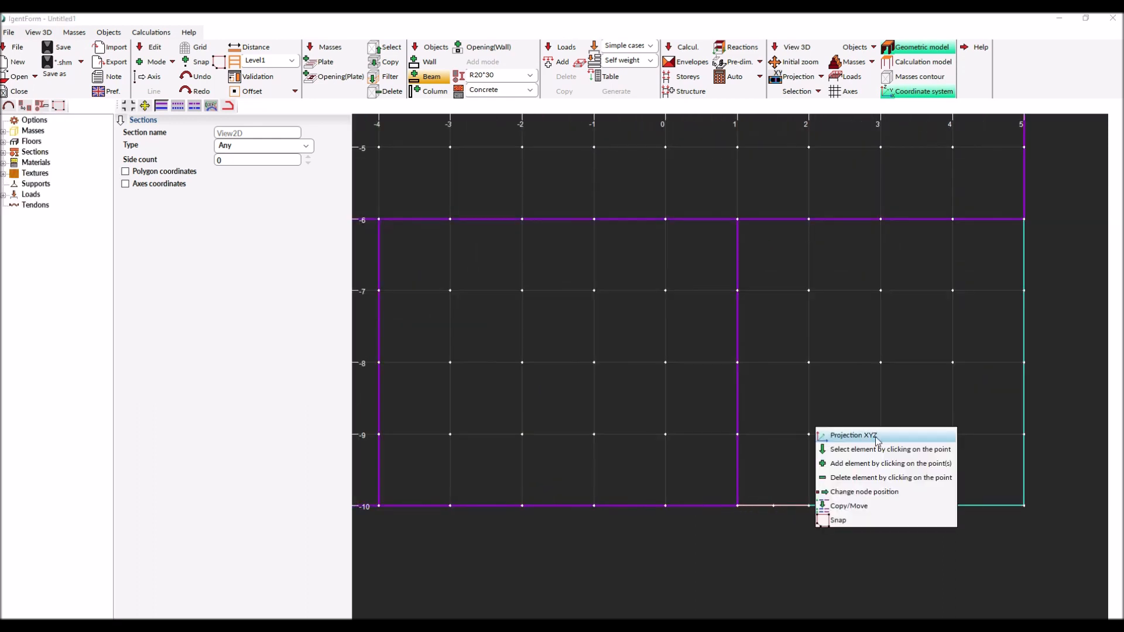
left_click(853, 493)
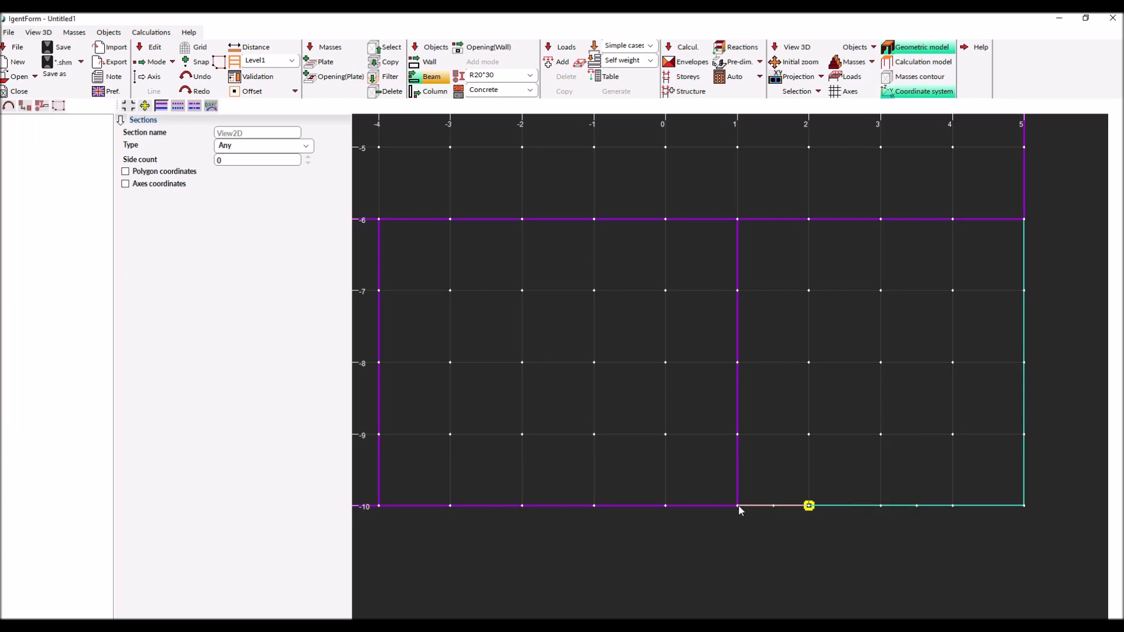
- Return to adding elements by point and place an R40*30 concrete column at (-10, 2) on the edge beam
right_click(811, 340)
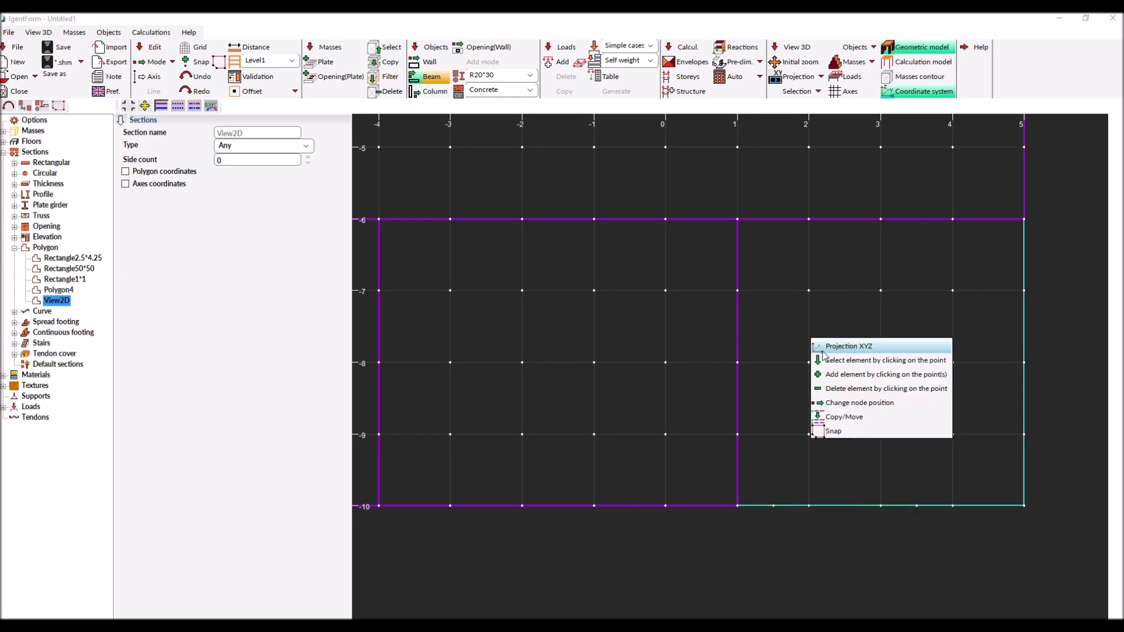
left_click(840, 374)
scroll(831, 380, "down", 4)
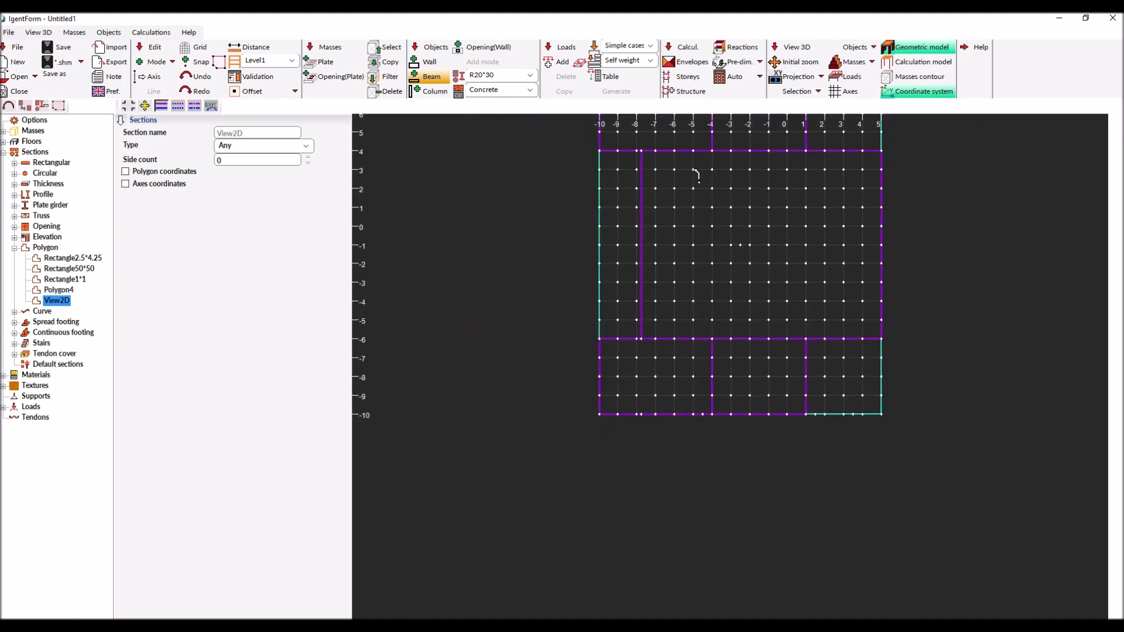
right_click(676, 214)
left_click(693, 245)
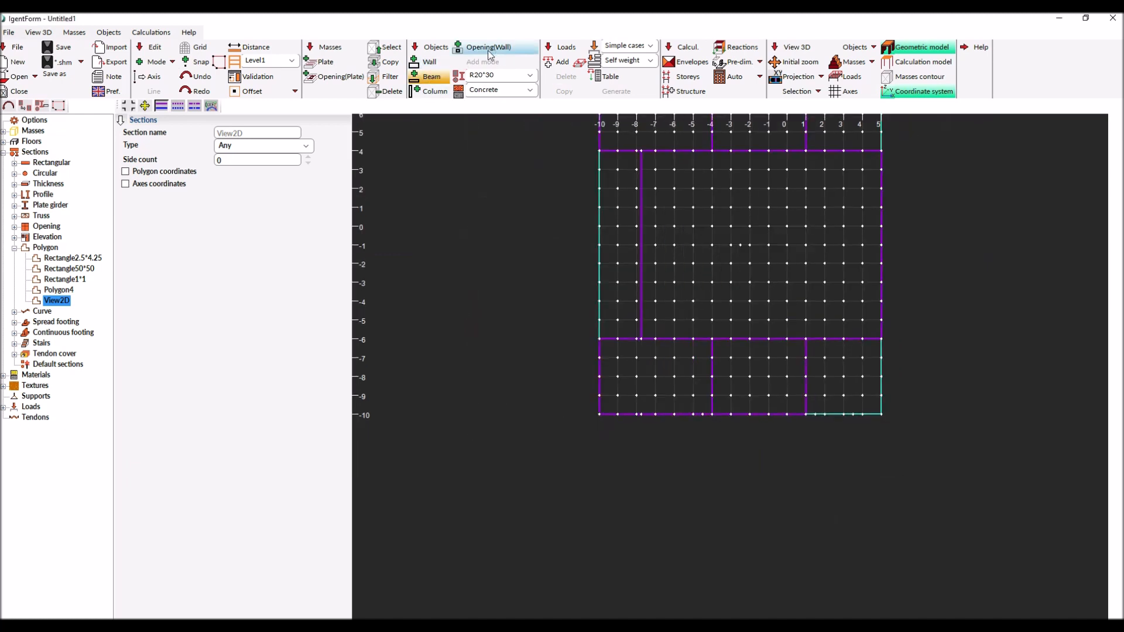
left_click(433, 90)
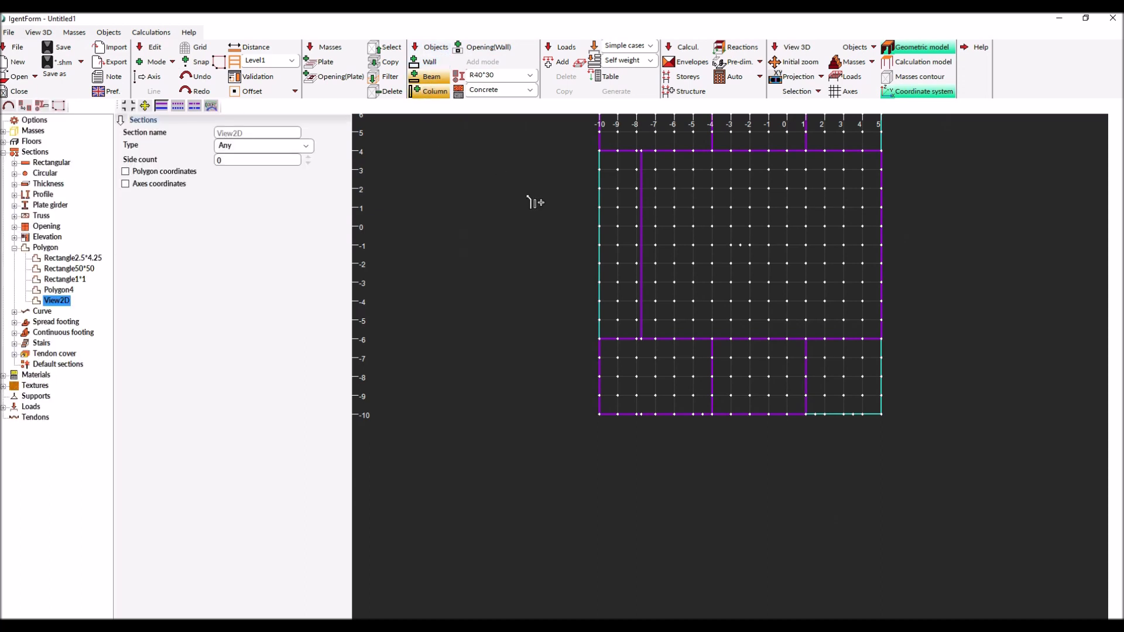
scroll(705, 297, "down", 2)
scroll(652, 263, "up", 2)
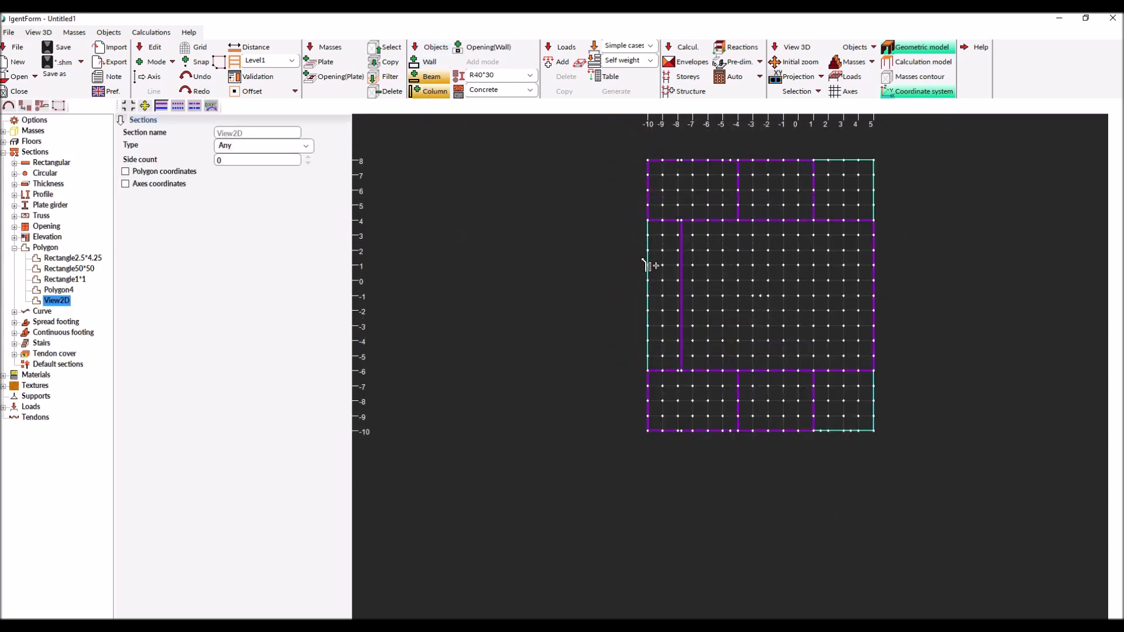
left_click(649, 250)
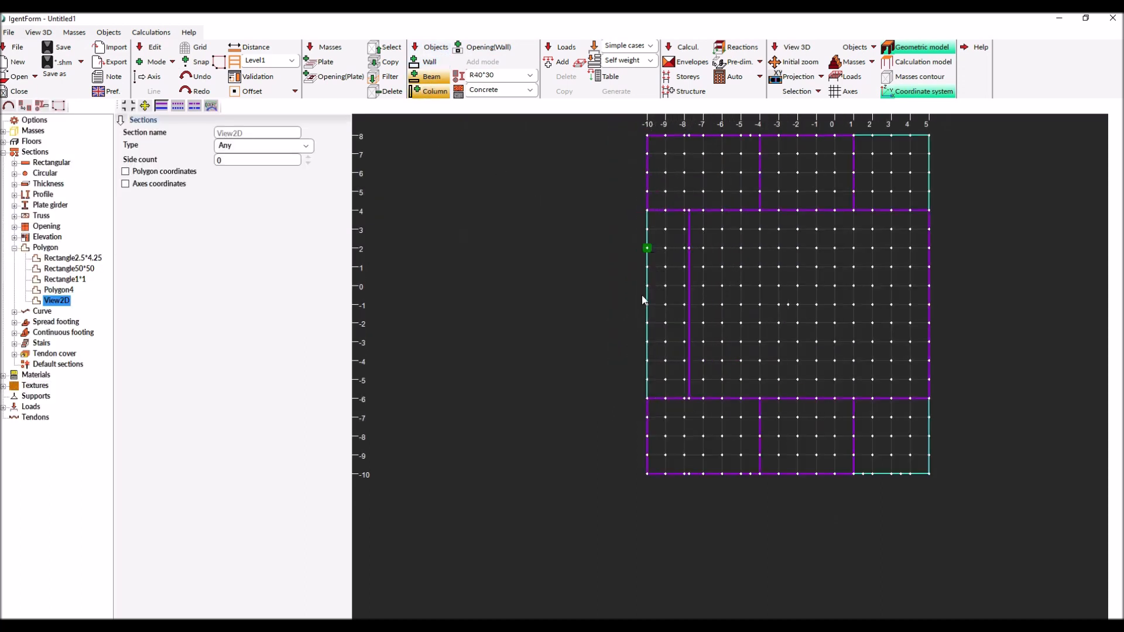
- Place R40*30 concrete columns on the edge beams at (-10, -4), (3, 8), (5, 6), (5, -8) and (3, -10)
left_click(647, 361)
left_click(891, 135)
left_click(929, 435)
left_click(891, 474)
- Add W120*150 wall openings at y = 2 and y = -4 in both the x = 5 wall and the inner wall near x = -8
left_click(495, 47)
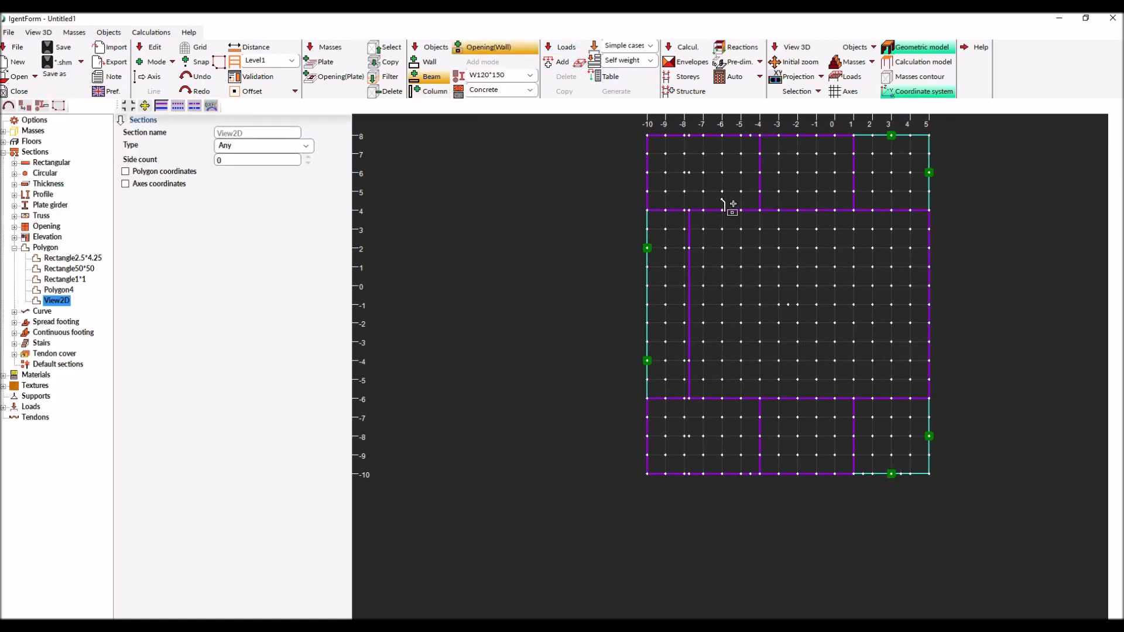
left_click(929, 249)
left_click(929, 362)
left_click(691, 249)
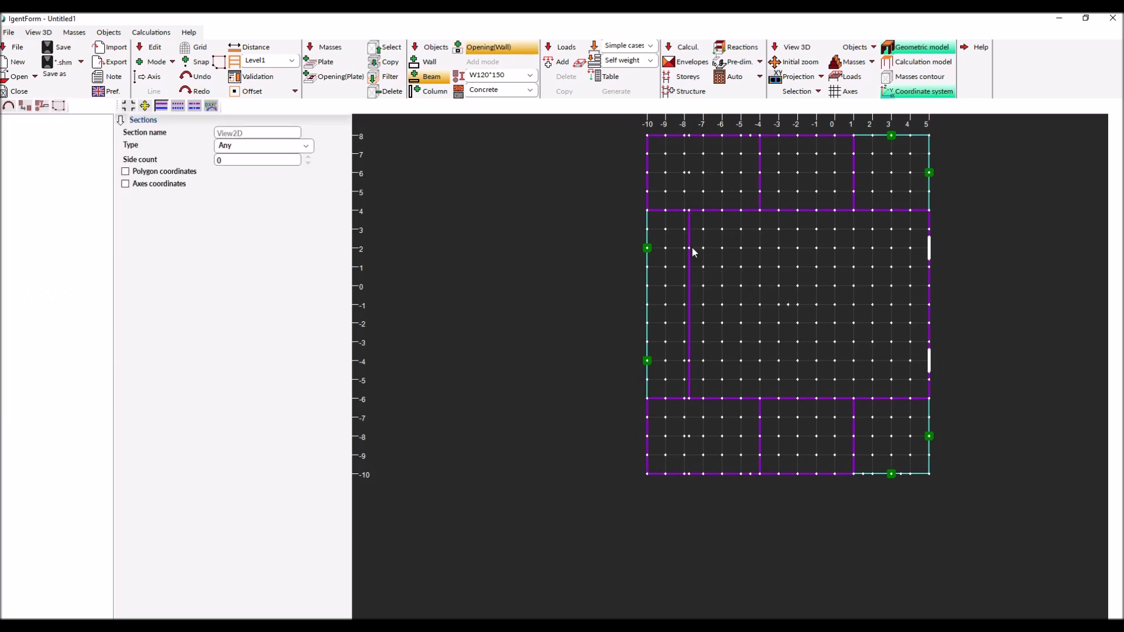
left_click(691, 363)
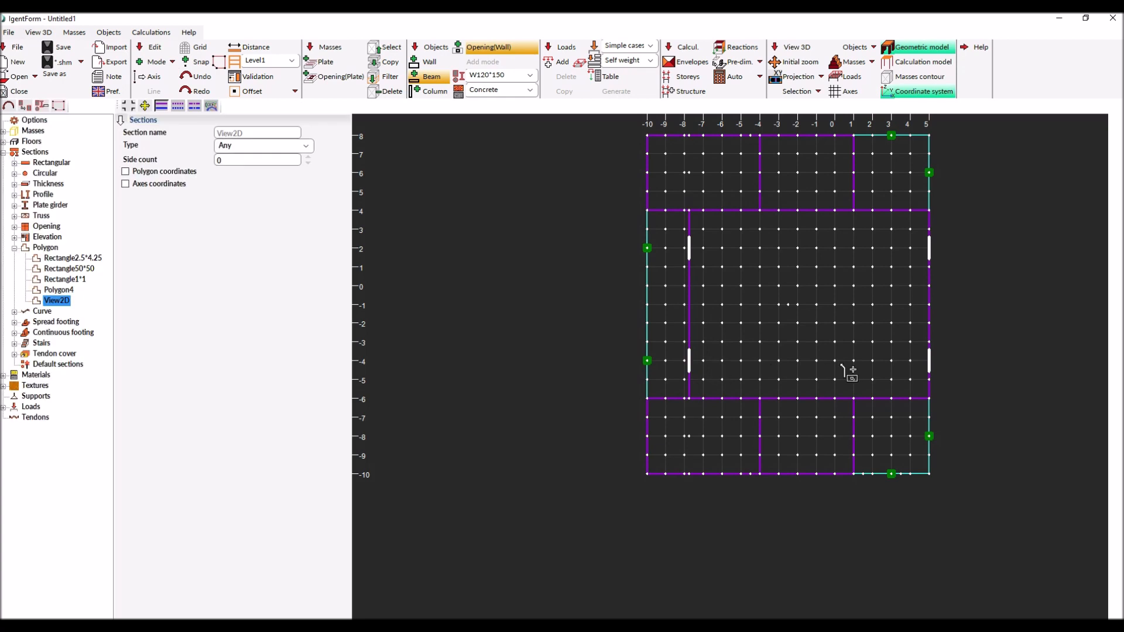
- Choose the W200*200 wall opening section and set its z value to 0 cm
left_click(530, 76)
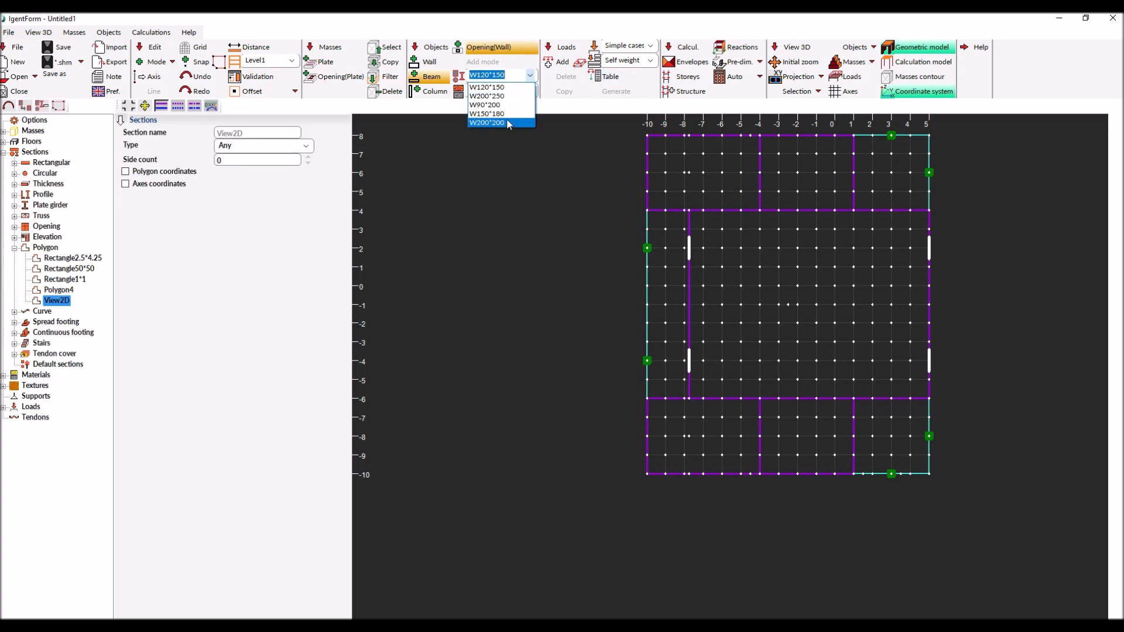
left_click(489, 121)
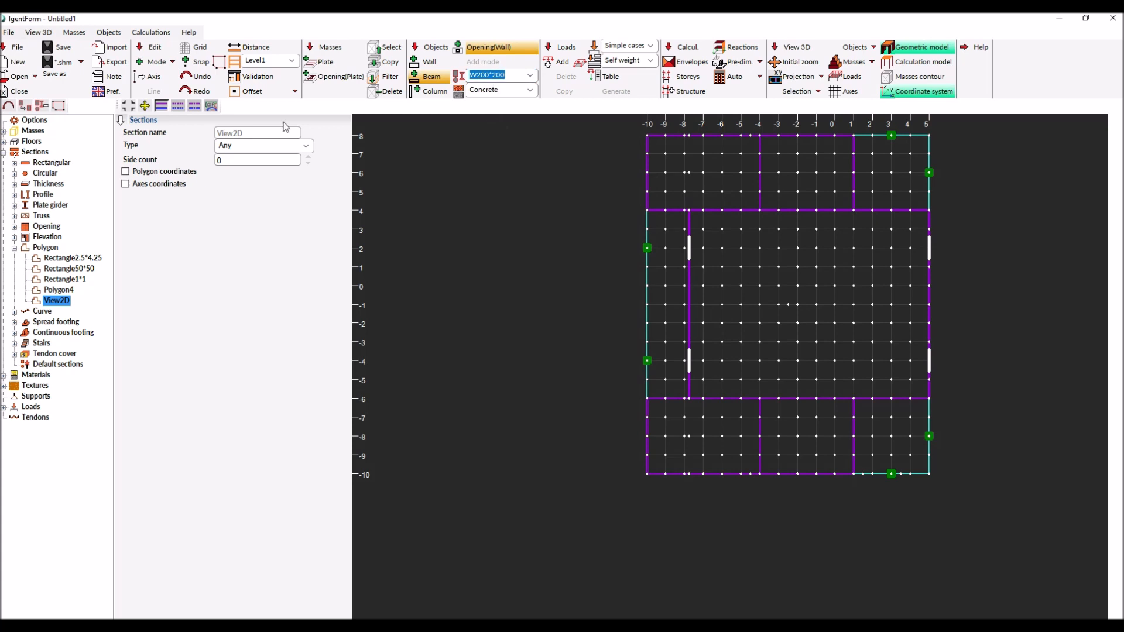
left_click(14, 227)
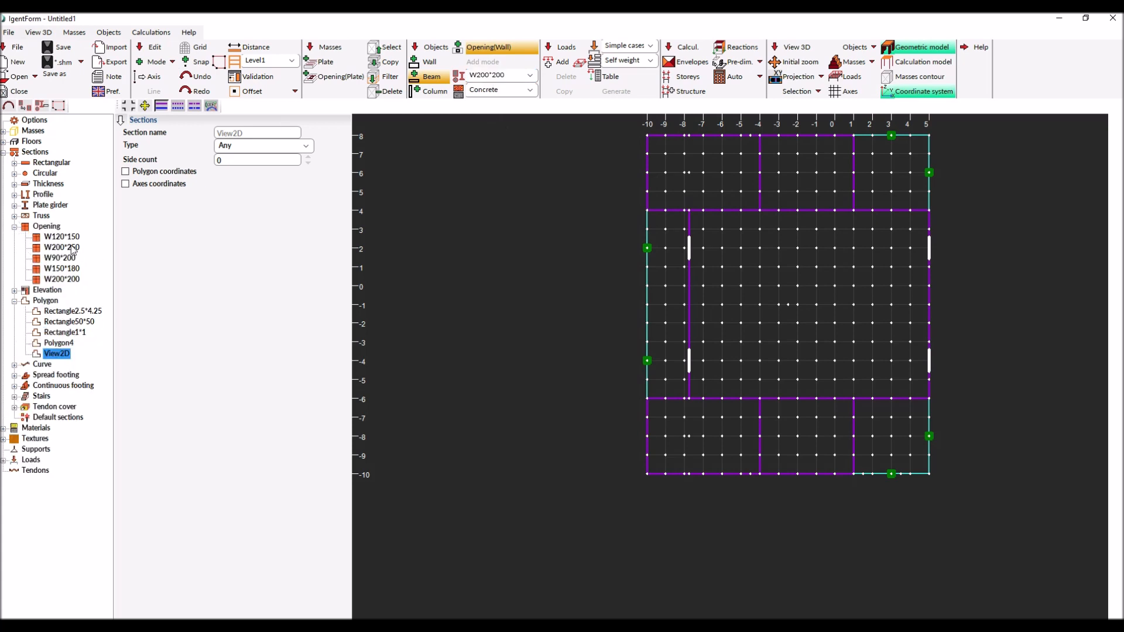
left_click(63, 280)
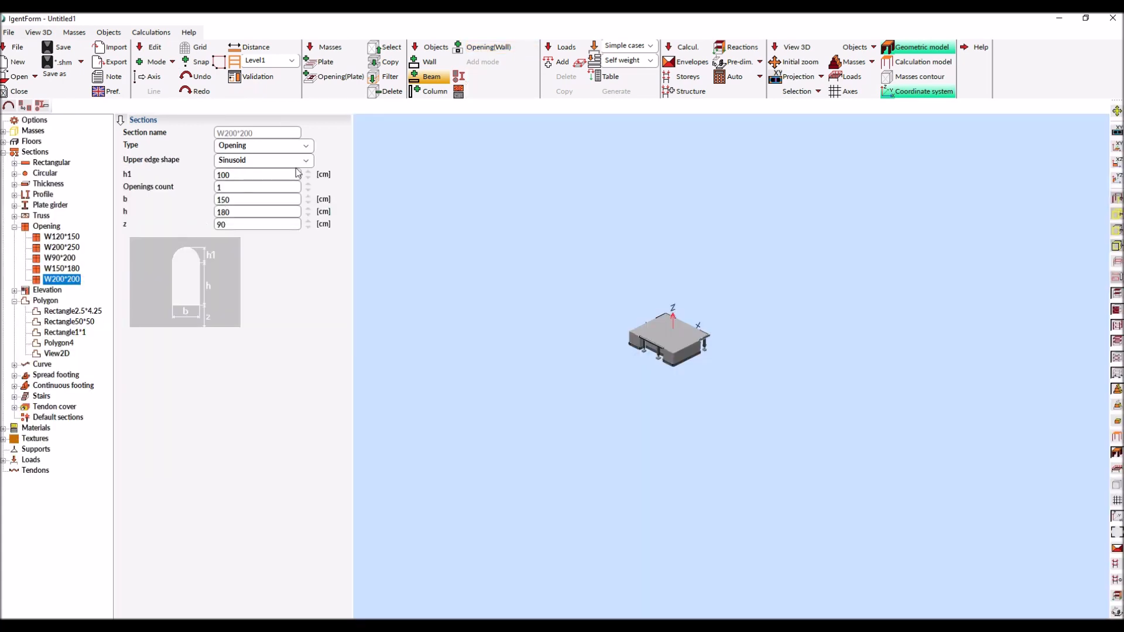
left_click_drag(233, 227, 210, 224)
key("Return")
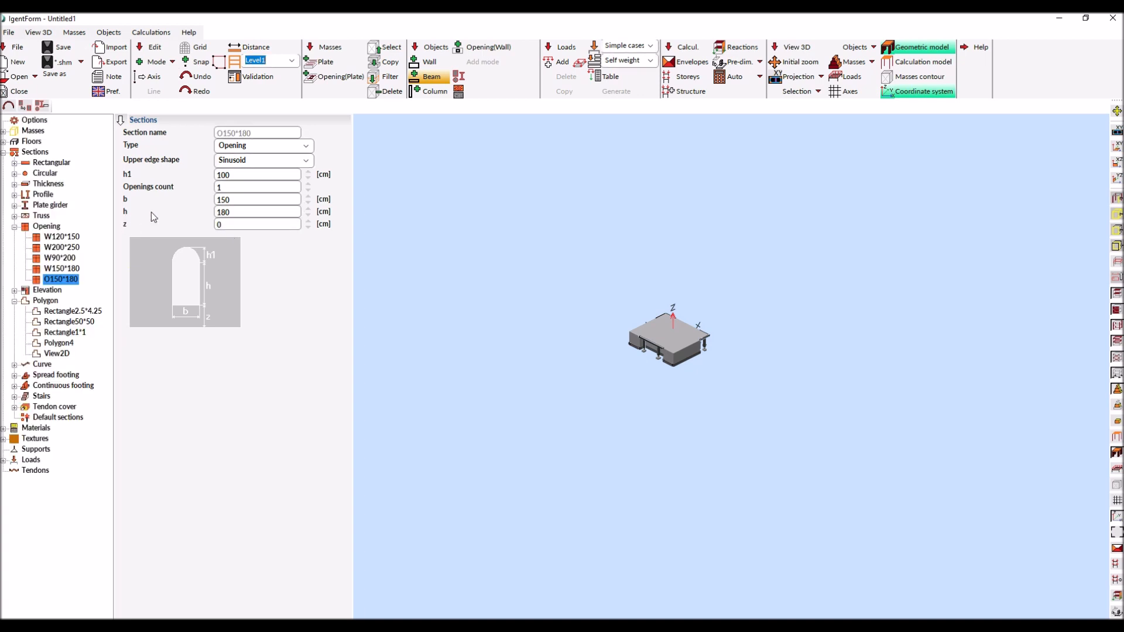
- Give the O150*180 opening section a Triangle upper edge, with b set to 180 cm and h1 to 50 cm
left_click(306, 161)
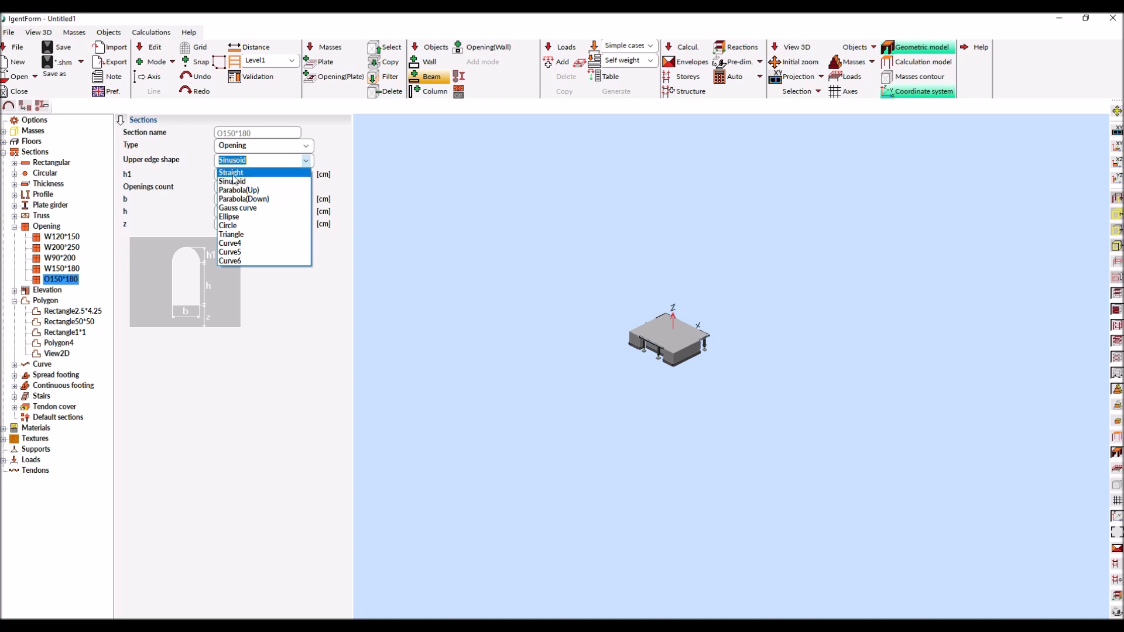
left_click(229, 226)
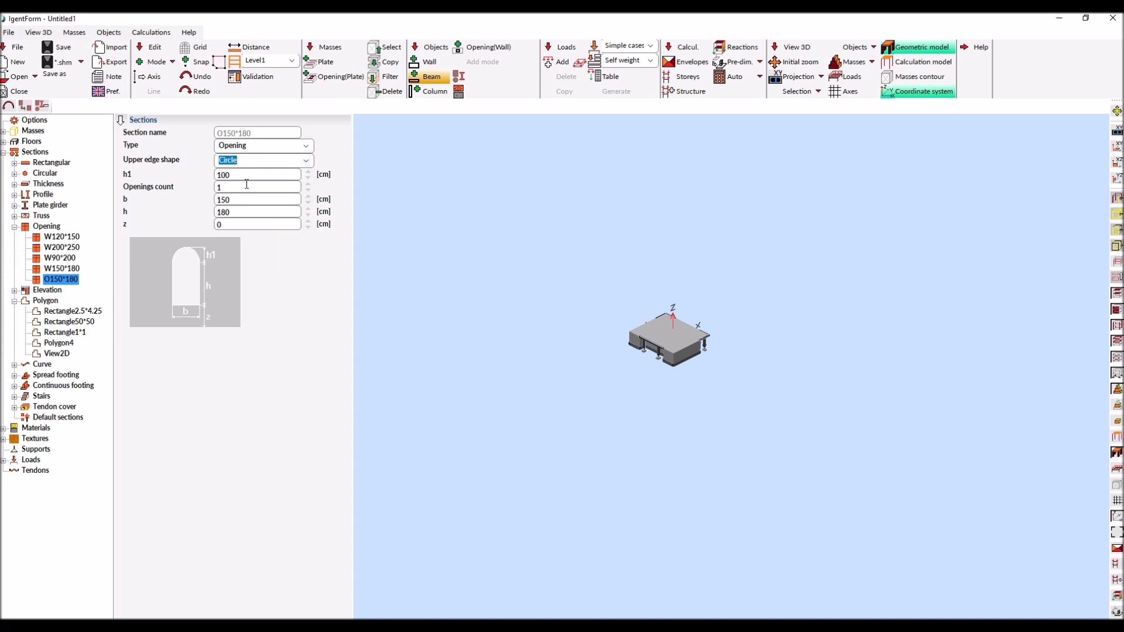
left_click(307, 161)
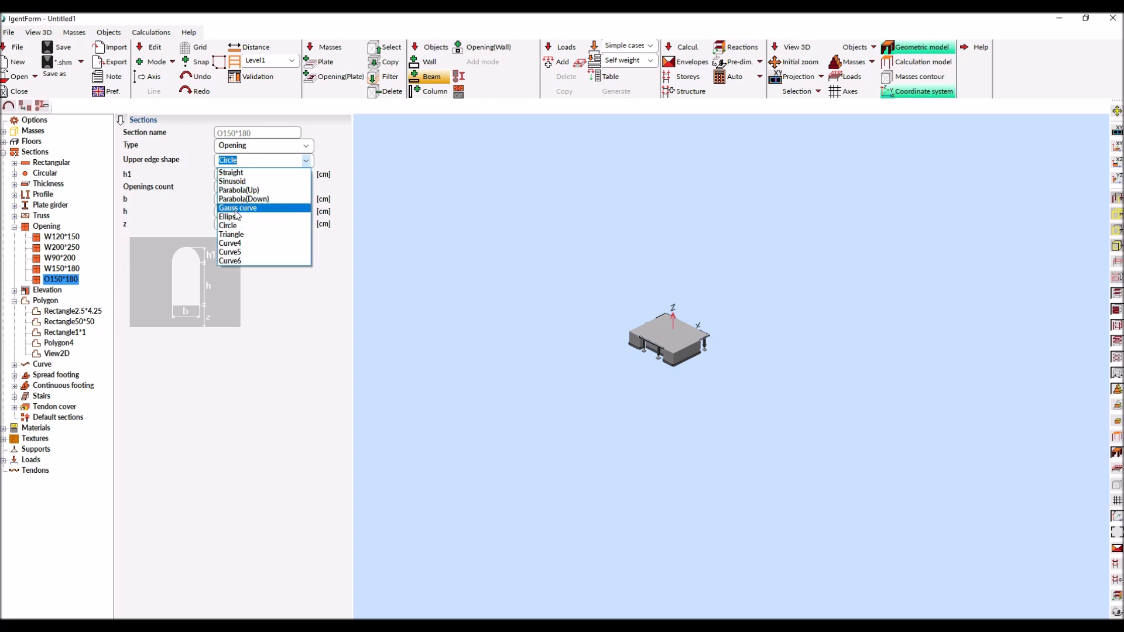
left_click(232, 234)
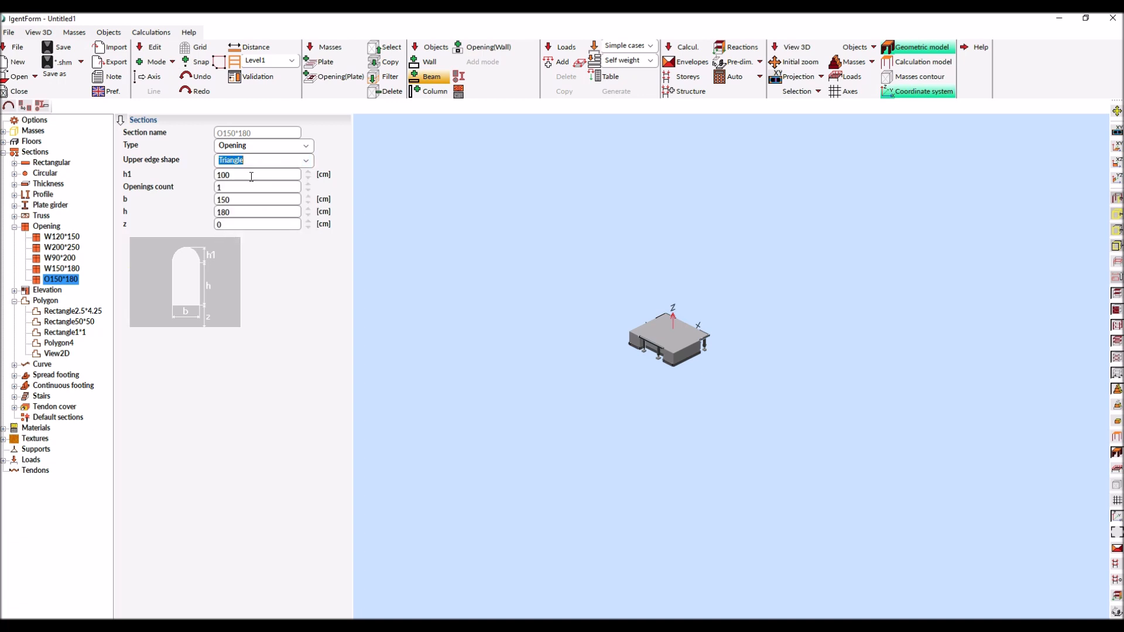
double_click(235, 197)
type("18")
left_click_drag(235, 178, 65, 177)
type("50")
key("Tab")
- Add O180*180(1) wall openings in the full-window plan at y = -1 in the x = 5 wall and the inner wall near x = -8
left_click(479, 47)
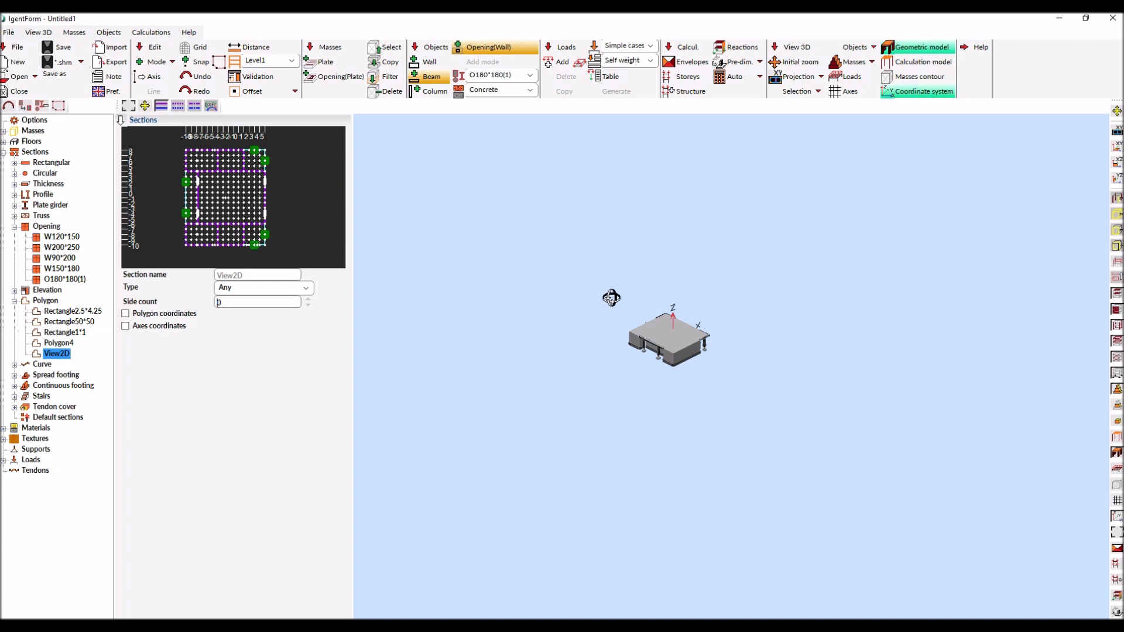
left_click(128, 106)
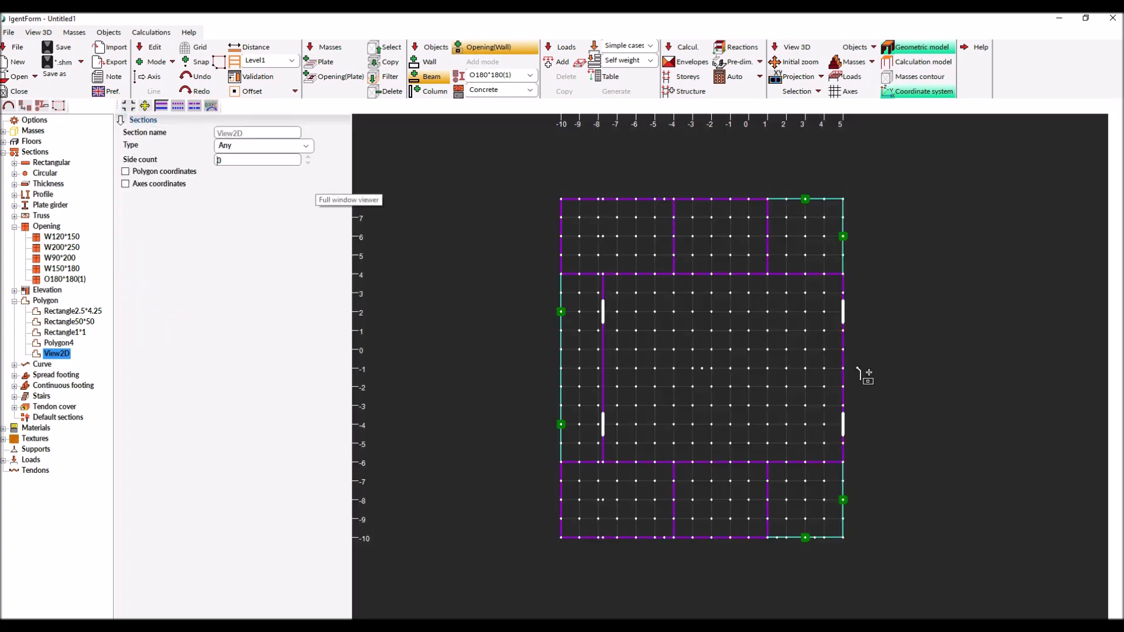
scroll(841, 376, "up", 2)
scroll(841, 376, "down", 2)
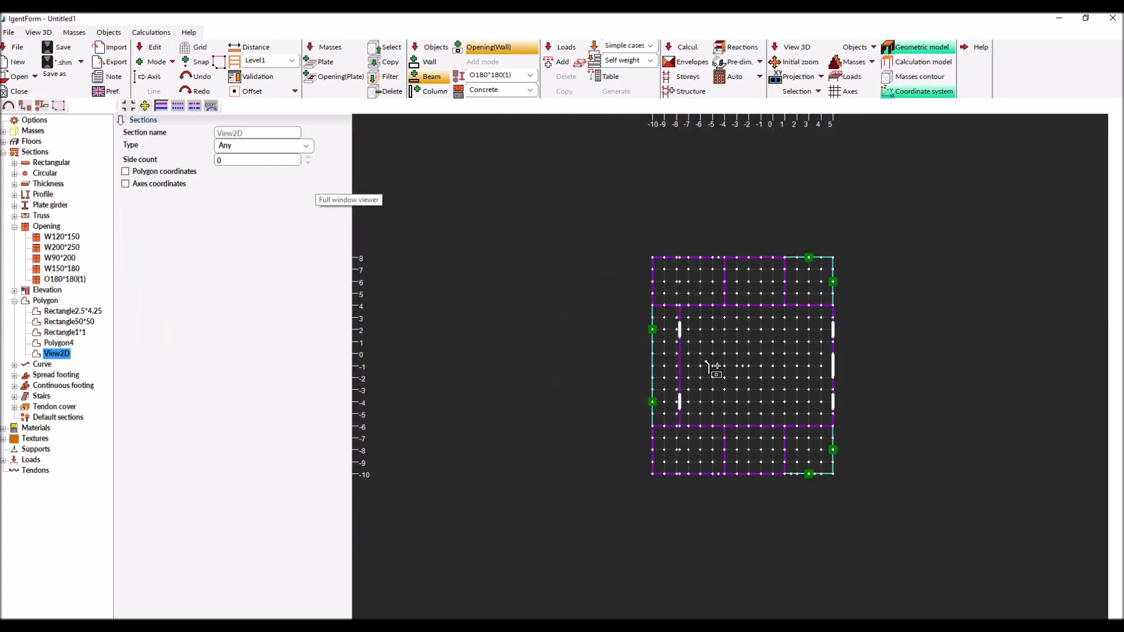
scroll(710, 368, "up", 2)
left_click(647, 373)
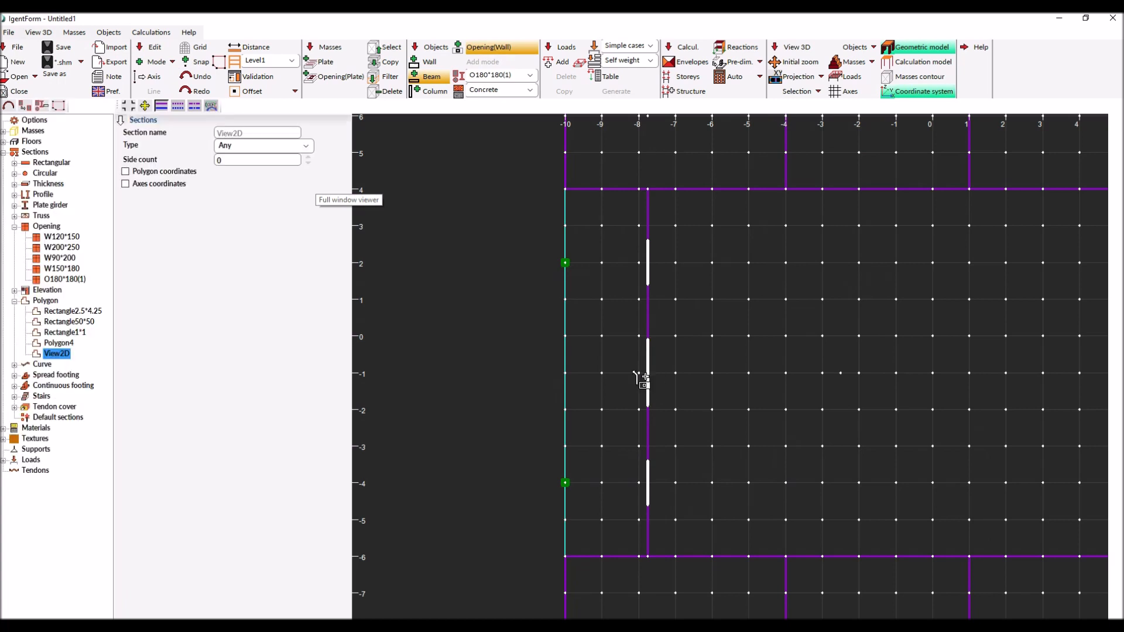
- Return to the 3D view and change the central door opening's upper edge shape to Circle
right_click(535, 256)
left_click(536, 254)
left_click_drag(537, 283, 641, 255)
scroll(680, 346, "up", 6)
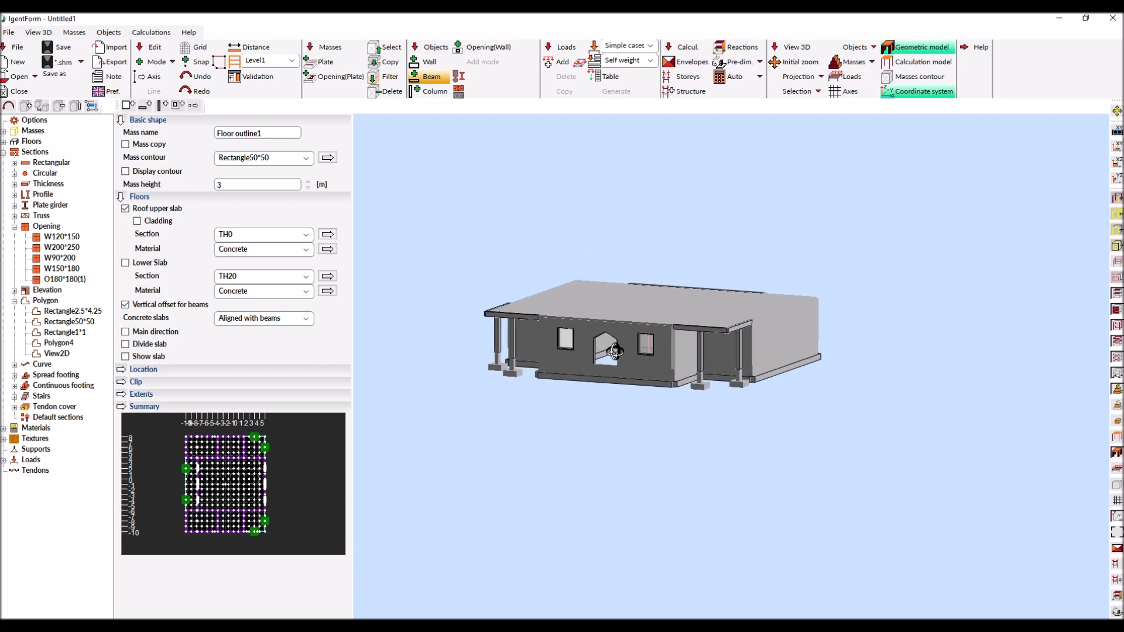
left_click(614, 352)
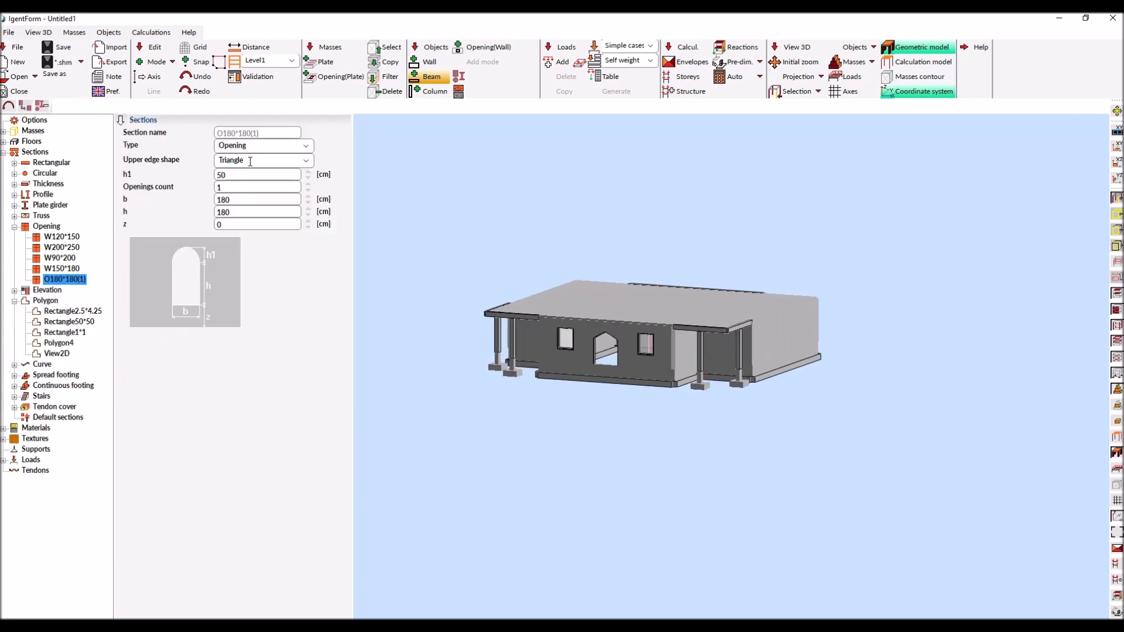
left_click(312, 161)
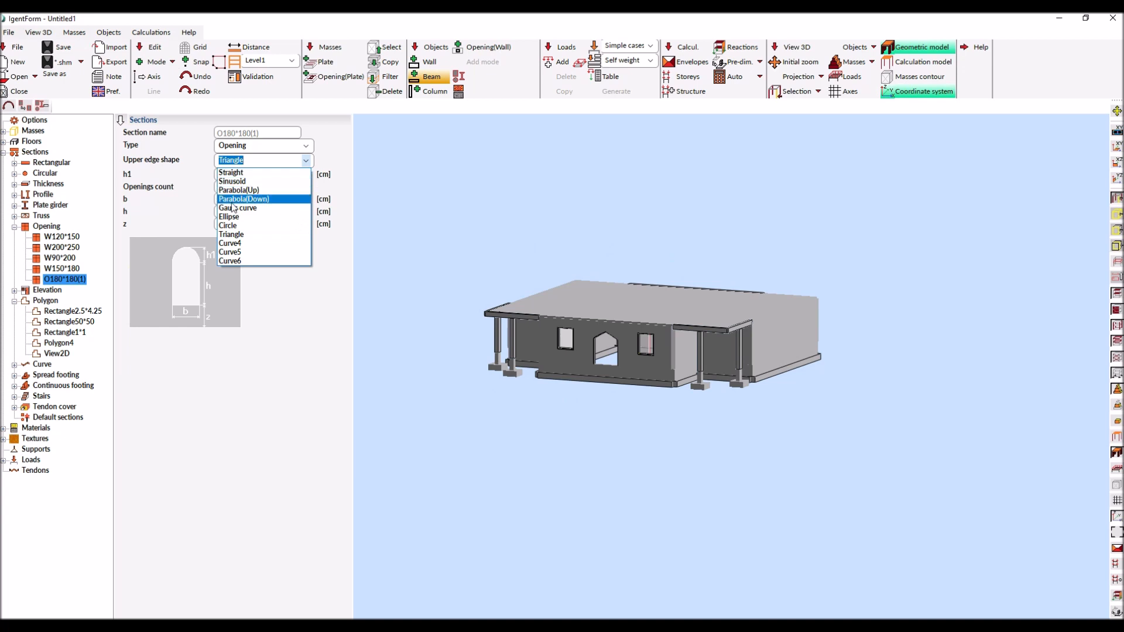
left_click(231, 226)
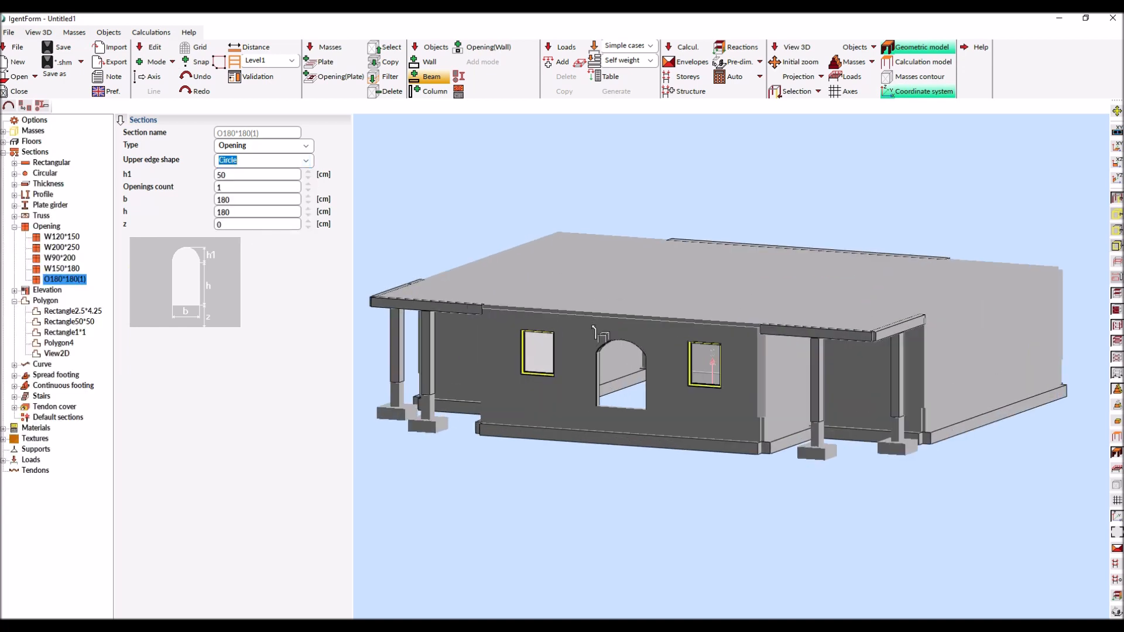
- Set the number of floors to 2 and the height of Level1 to 3.5
middle_click_drag(598, 223, 518, 238)
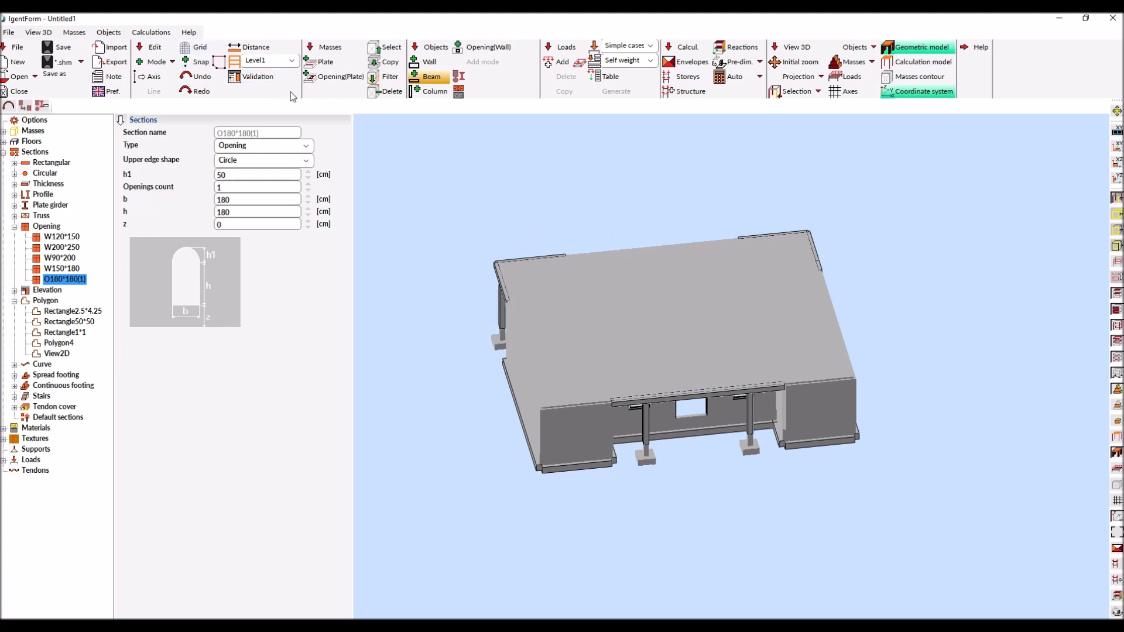
middle_click_drag(595, 189, 668, 176)
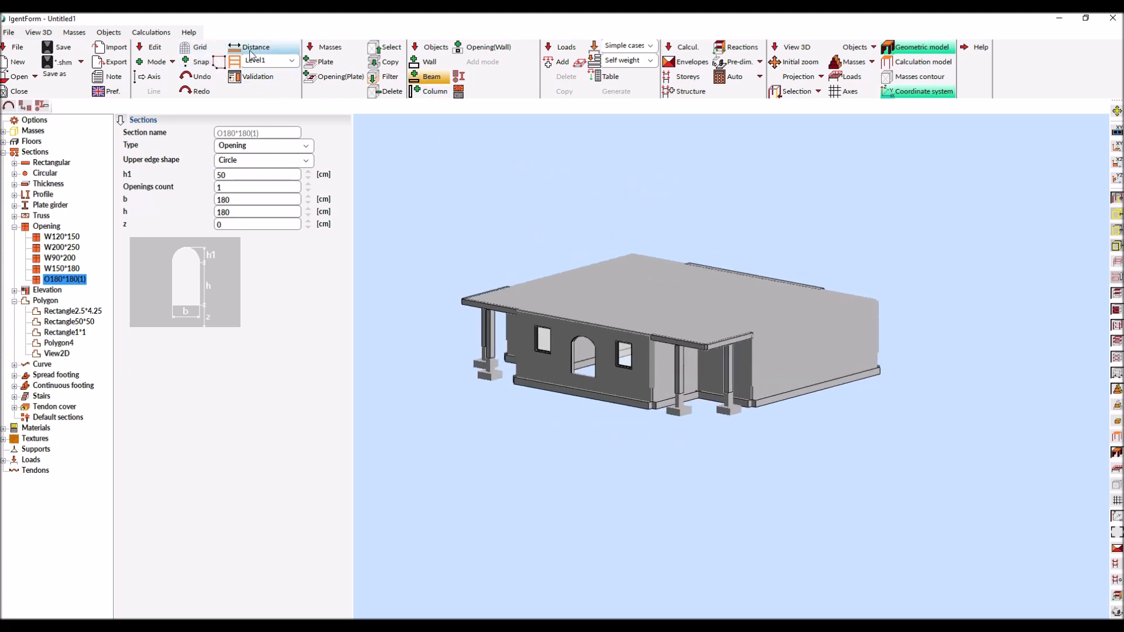
left_click(234, 63)
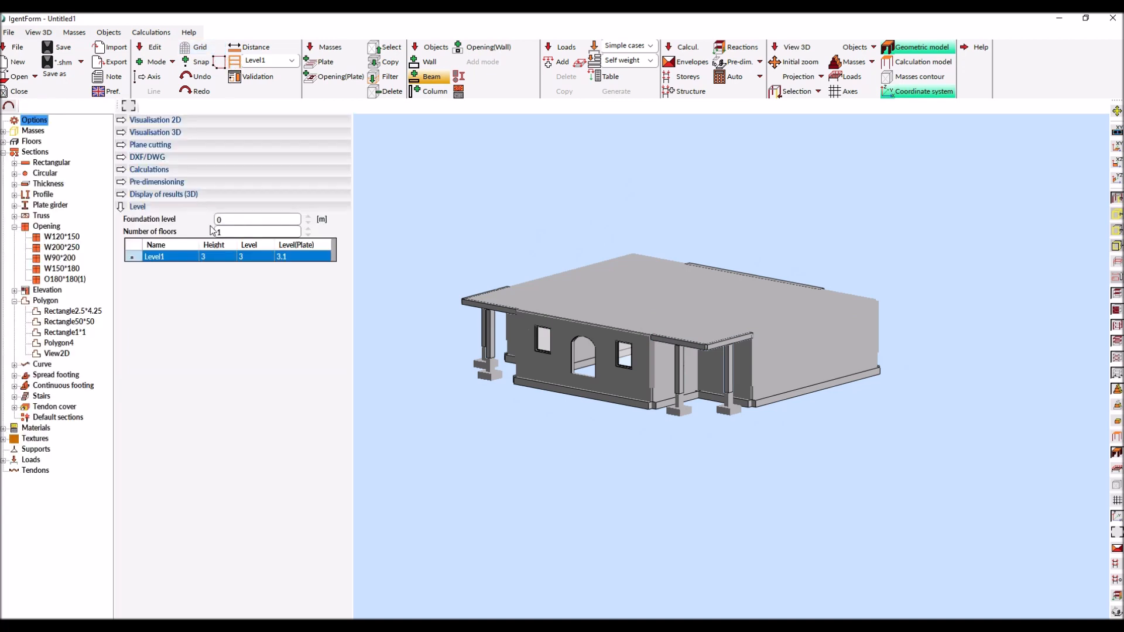
key("Return")
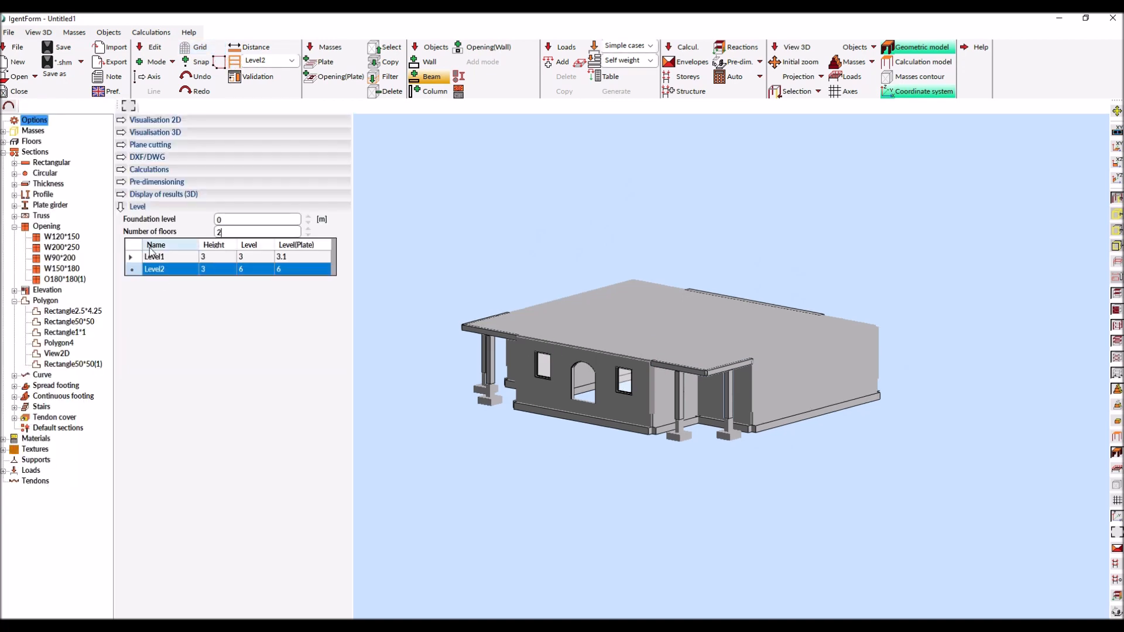
left_click(222, 260)
left_click(222, 259)
type(".5")
key("Tab")
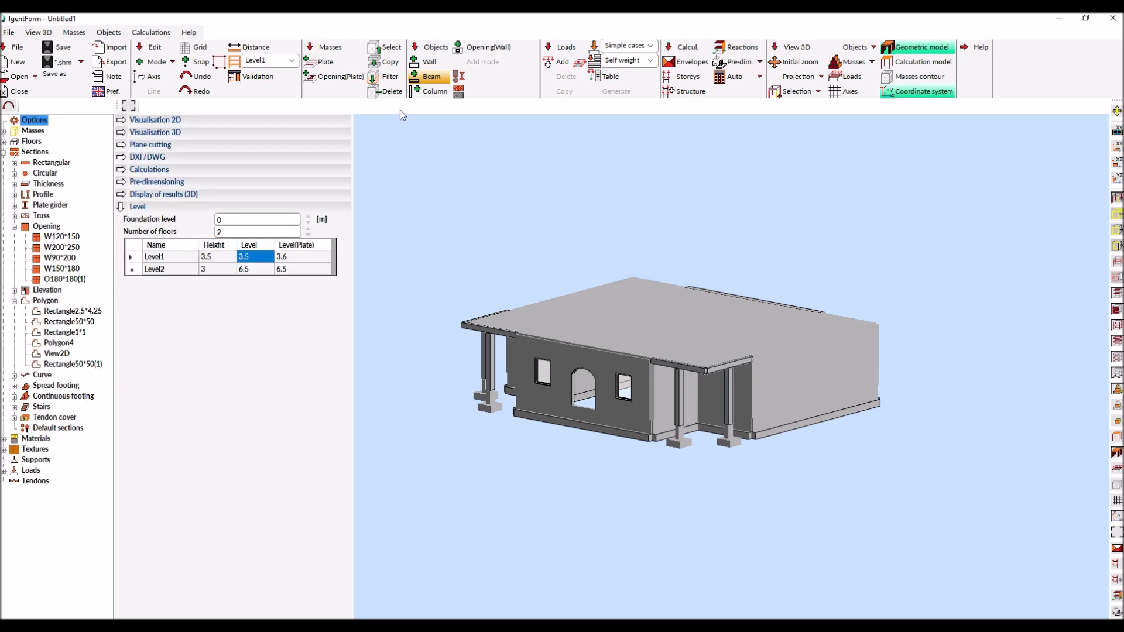
- On Level2, outline a plate from (-10, 8) through (1, 8), (1, 4), (5, 4), (5, -6), (1, -6), (1, -10), (-10, -10) and (-10, -6) to the inner wall
left_click(292, 61)
left_click(260, 81)
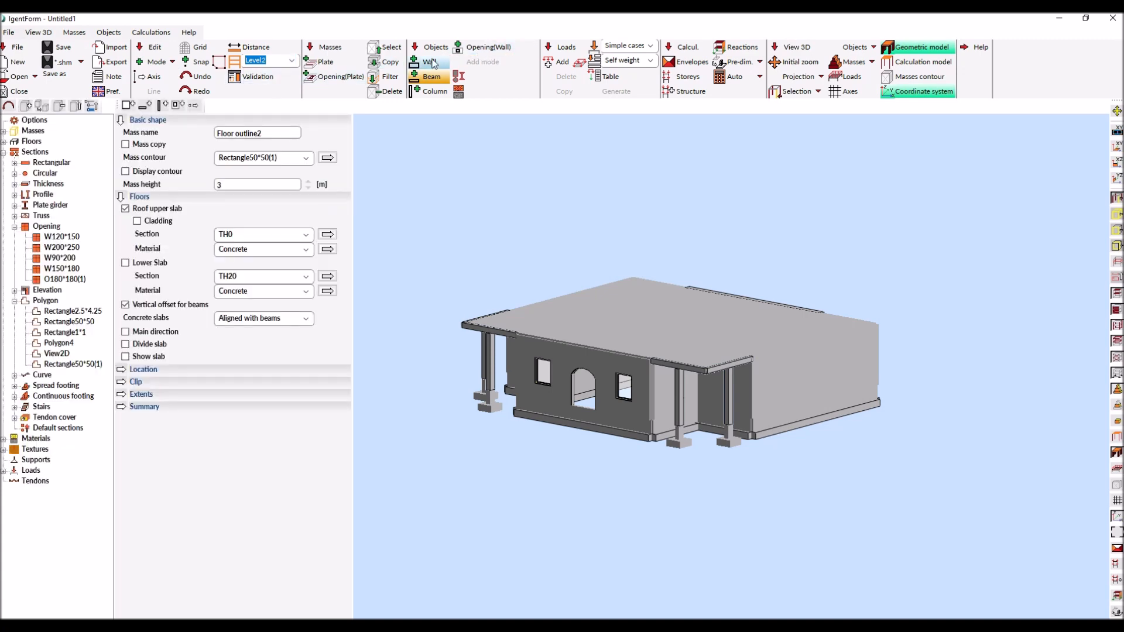
left_click(327, 62)
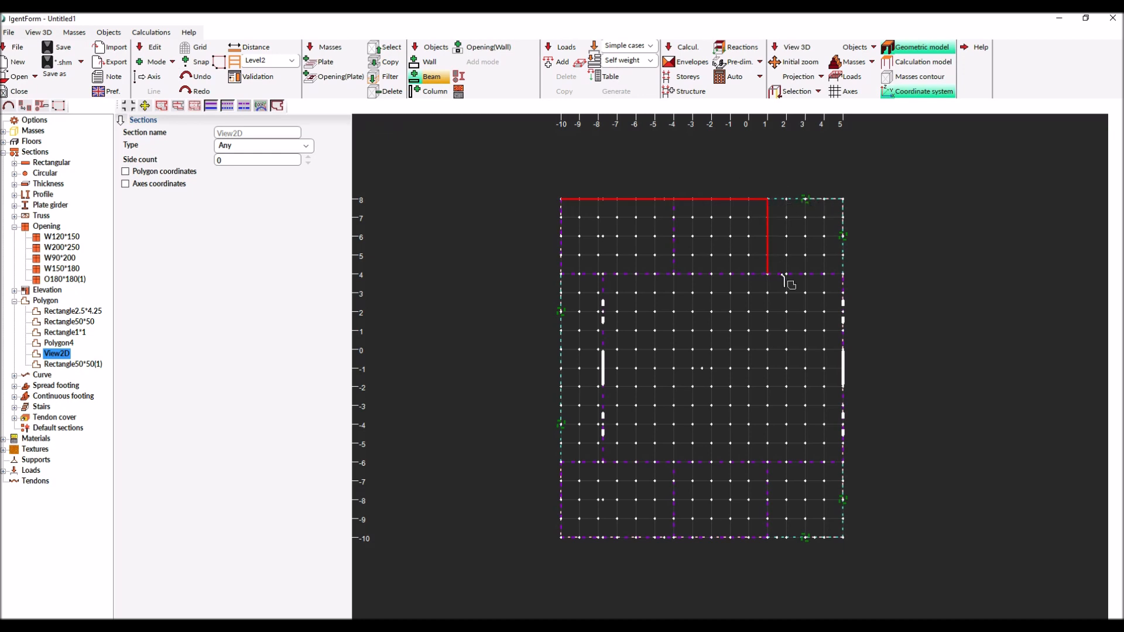
left_click(844, 463)
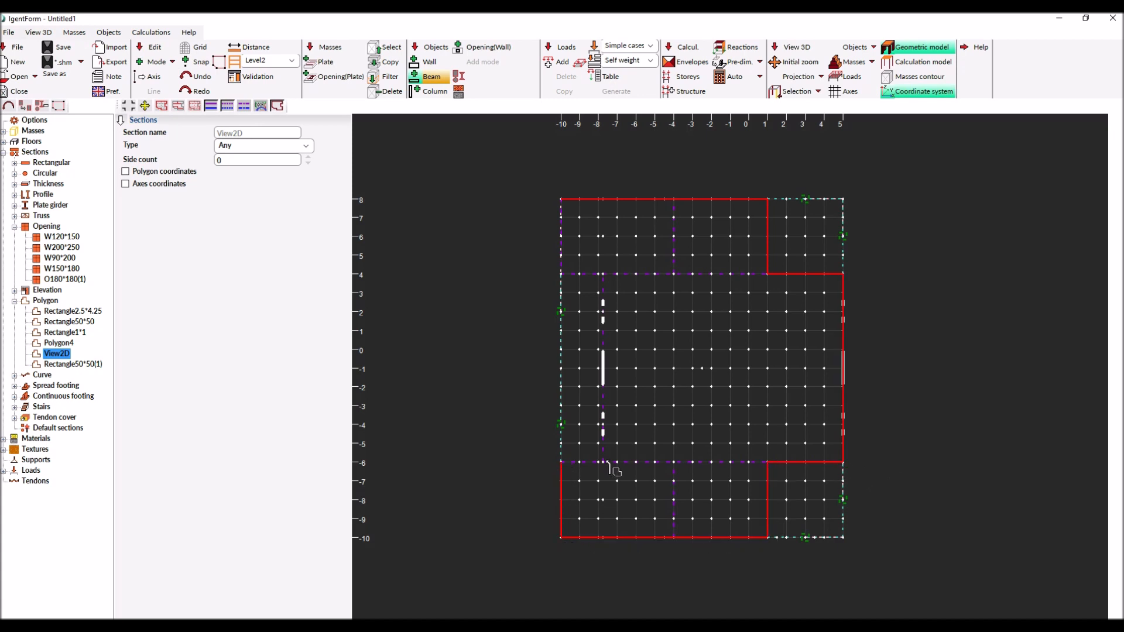
scroll(611, 468, "up", 3)
scroll(598, 473, "down", 3)
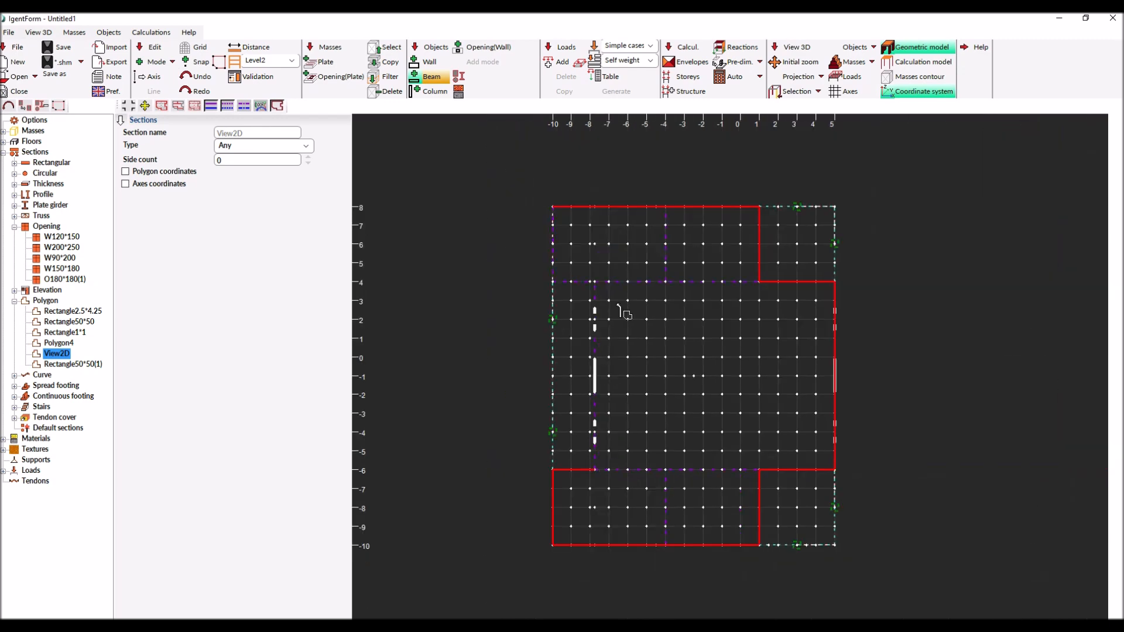
- Close the plate outline along the inner wall to y = 4, through (-10, 4) to (-10, 8), and add it as a TH20 plate
scroll(602, 299, "up", 3)
left_click(586, 309)
left_click(480, 312)
scroll(499, 326, "down", 3)
scroll(487, 255, "up", 3)
left_click(483, 227)
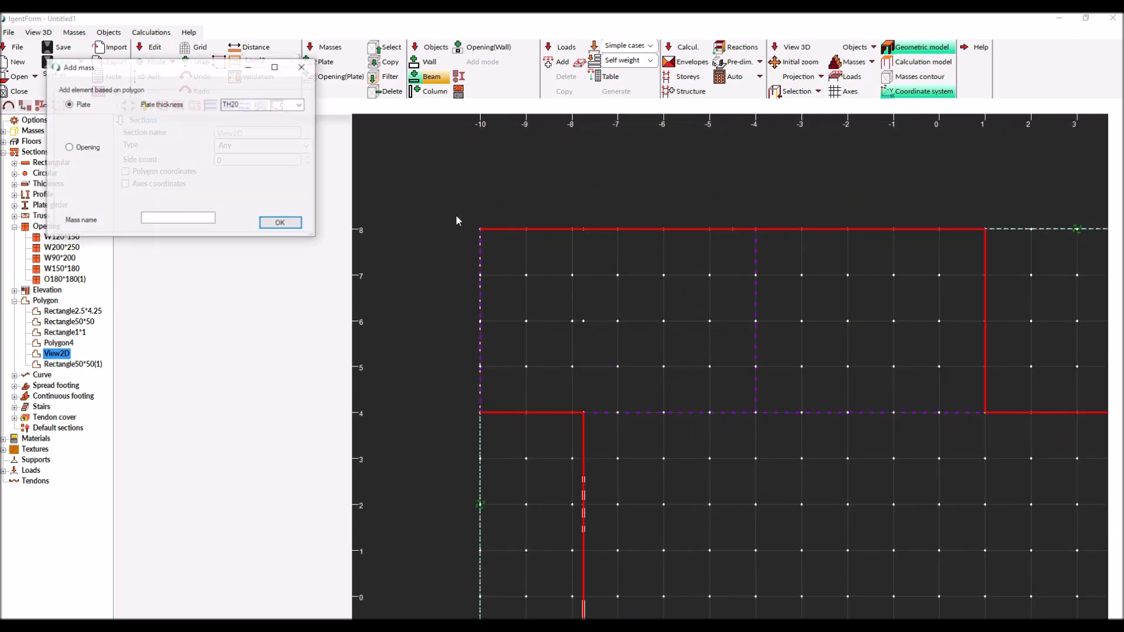
left_click(287, 222)
scroll(527, 208, "down", 2)
scroll(625, 202, "down", 3)
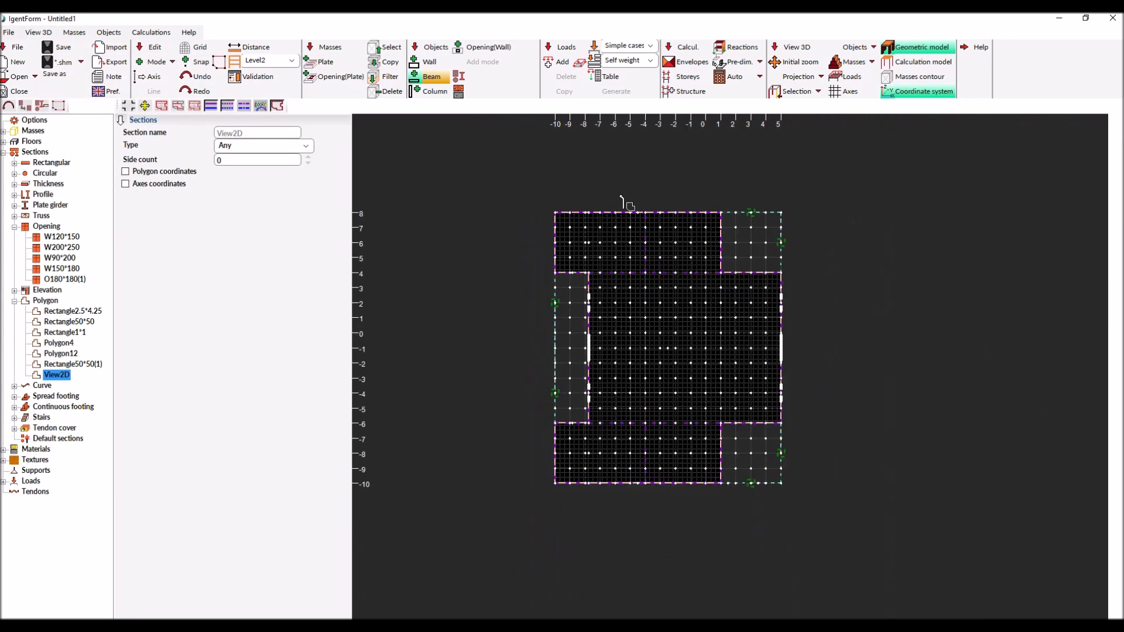
- On Level1, select the inner wall between y = 4 and y = -6 and copy it to storey Level2
scroll(626, 201, "up", 3)
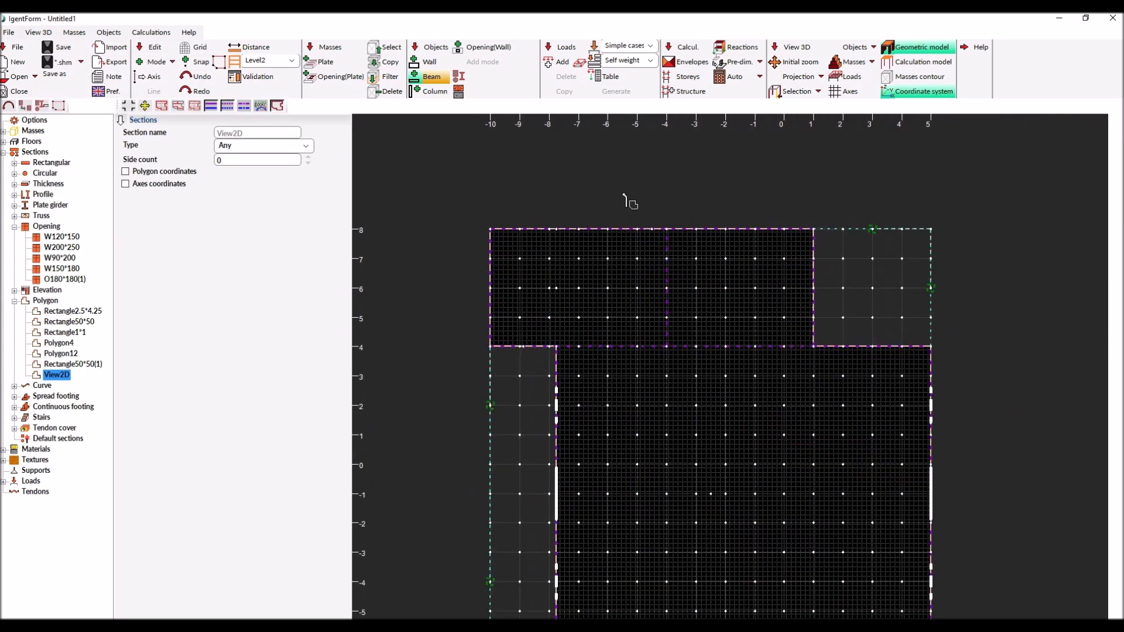
left_click(292, 61)
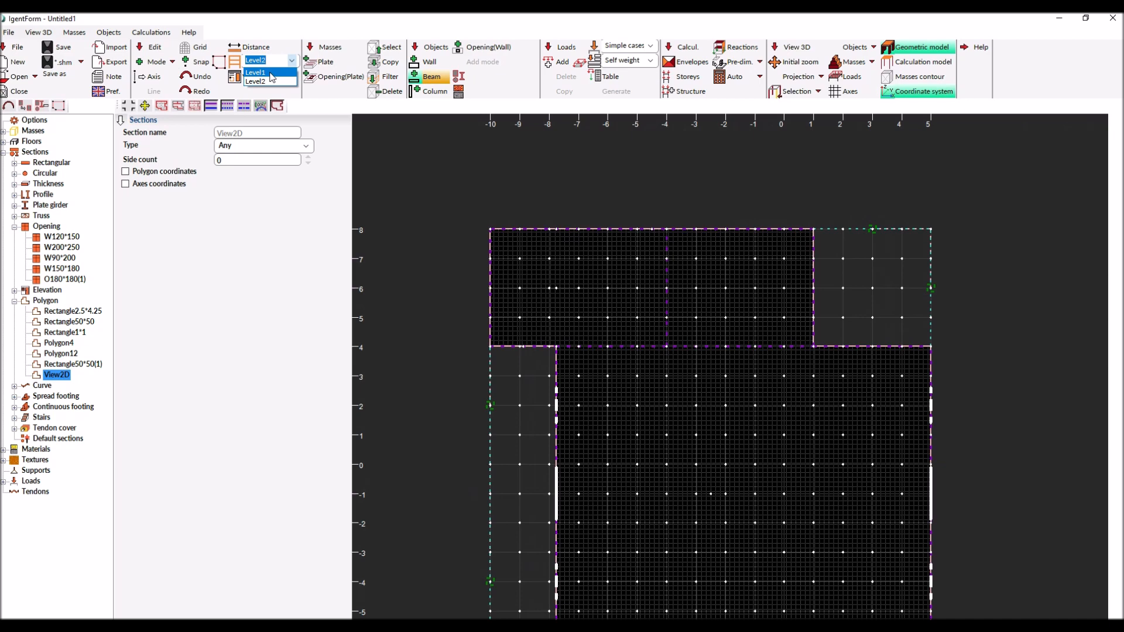
left_click(263, 82)
left_click(429, 61)
right_click(644, 306)
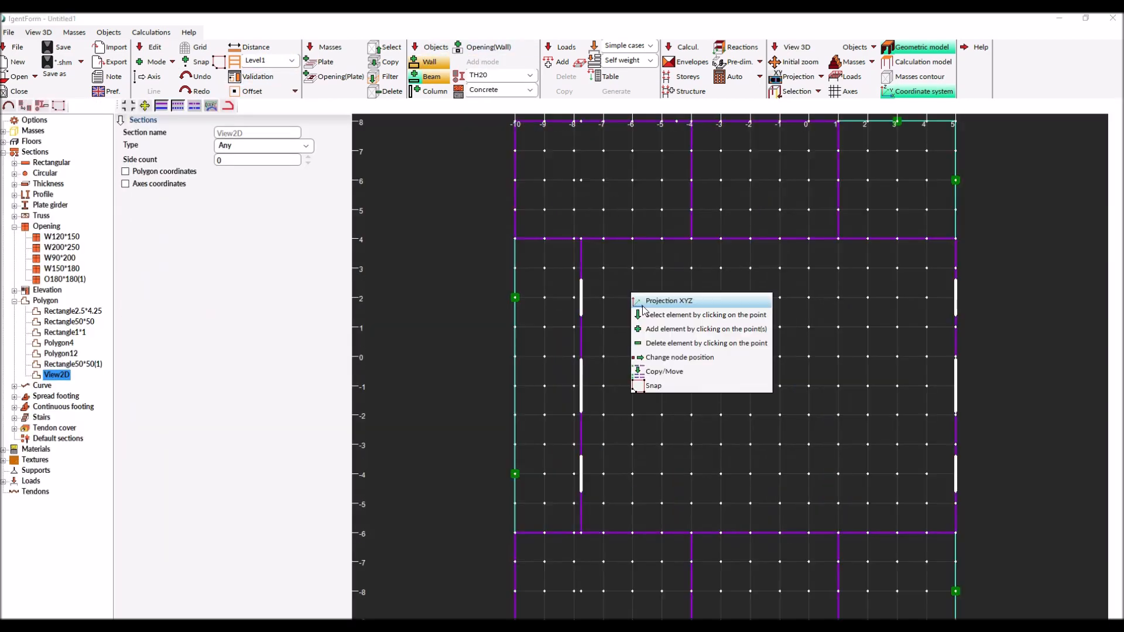
left_click(672, 319)
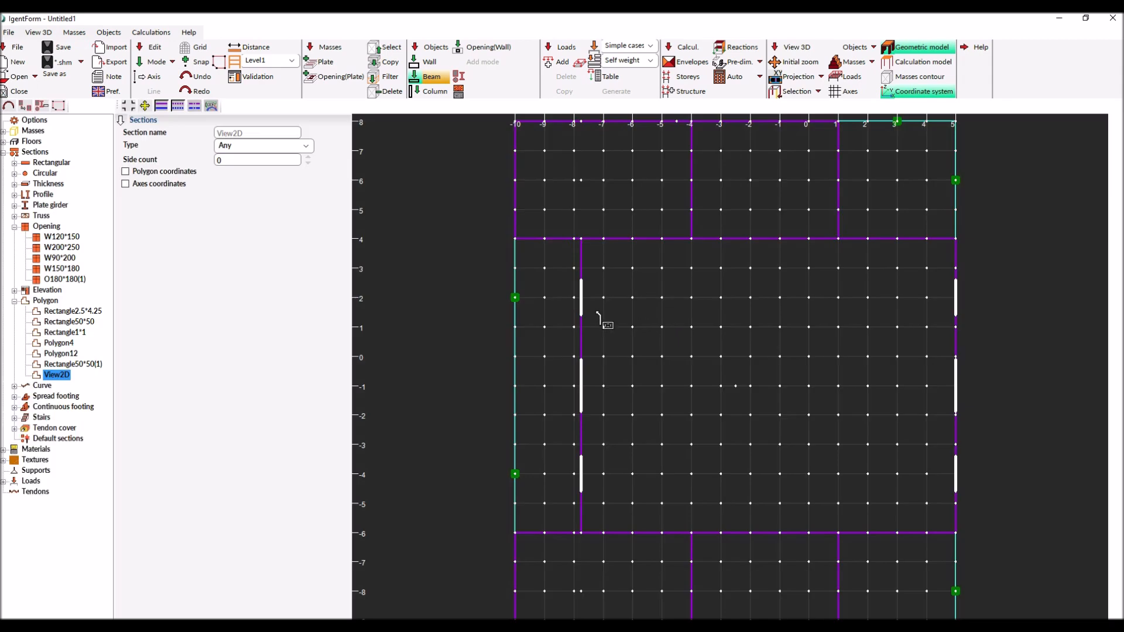
left_click(584, 331)
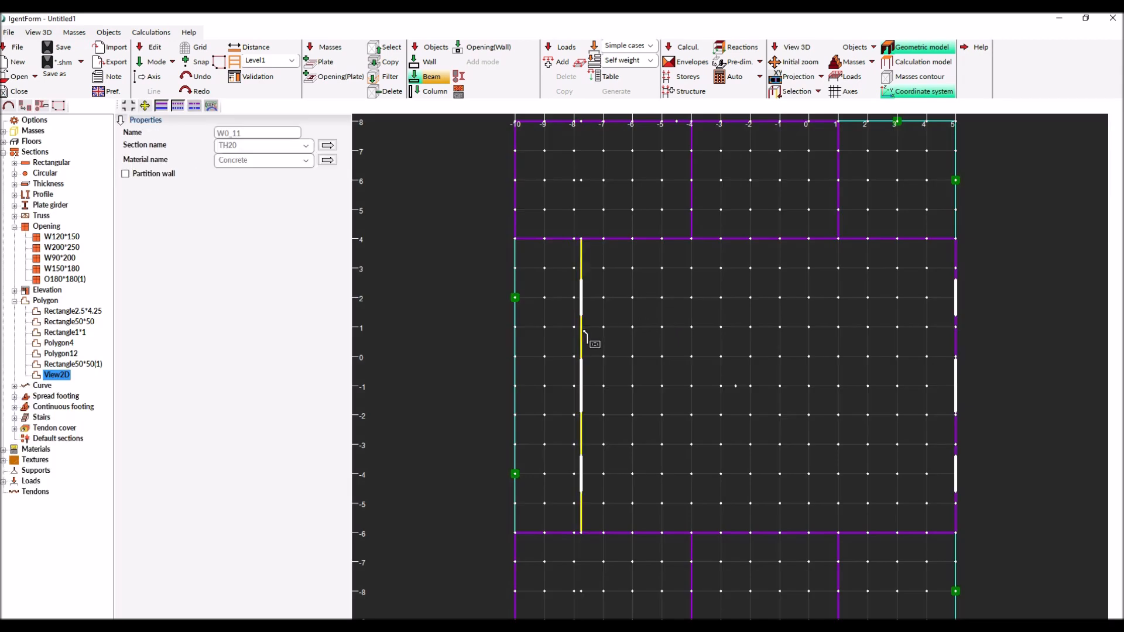
right_click(579, 194)
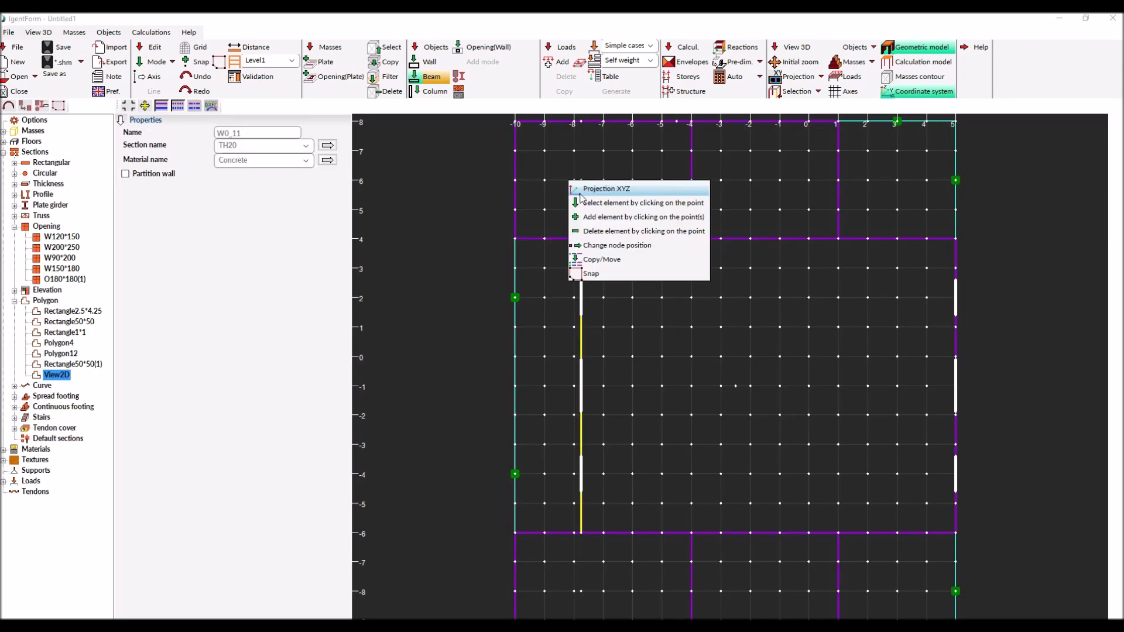
left_click(603, 260)
left_click(77, 231)
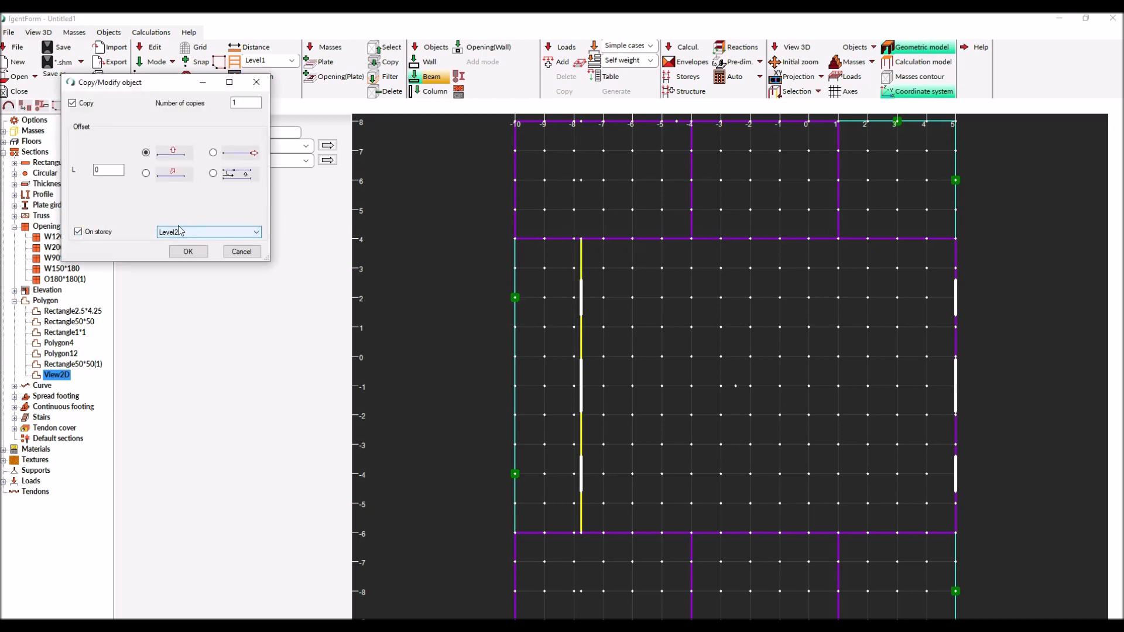
left_click(188, 251)
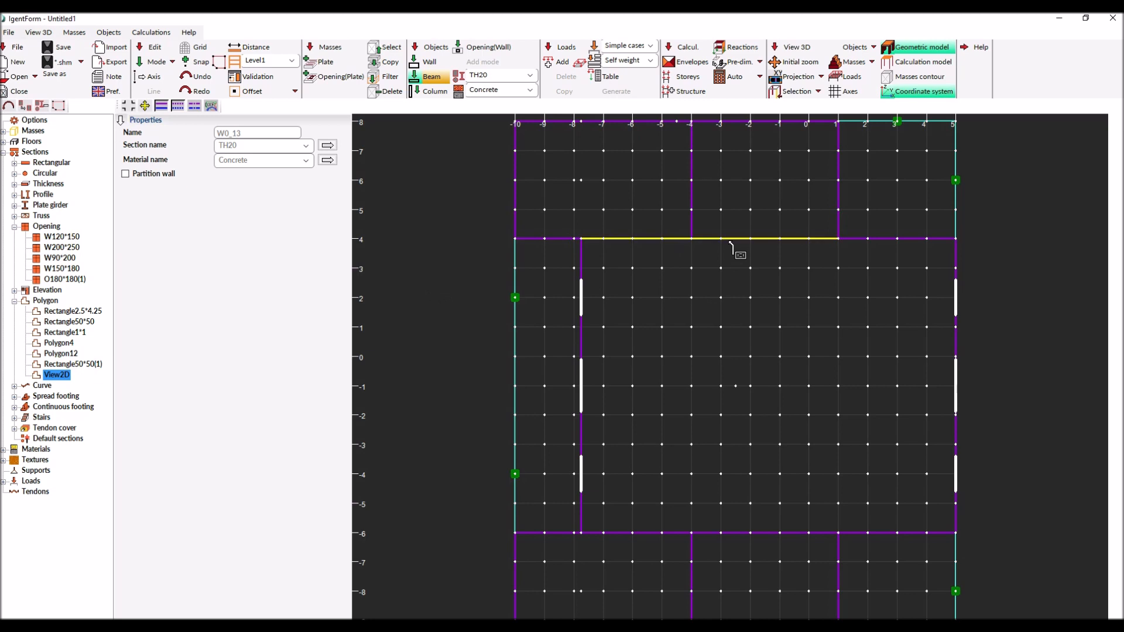
- Copy the Level1 wall along y = 4, between the inner wall and x = 1, to storey Level2
right_click(662, 239)
left_click(694, 316)
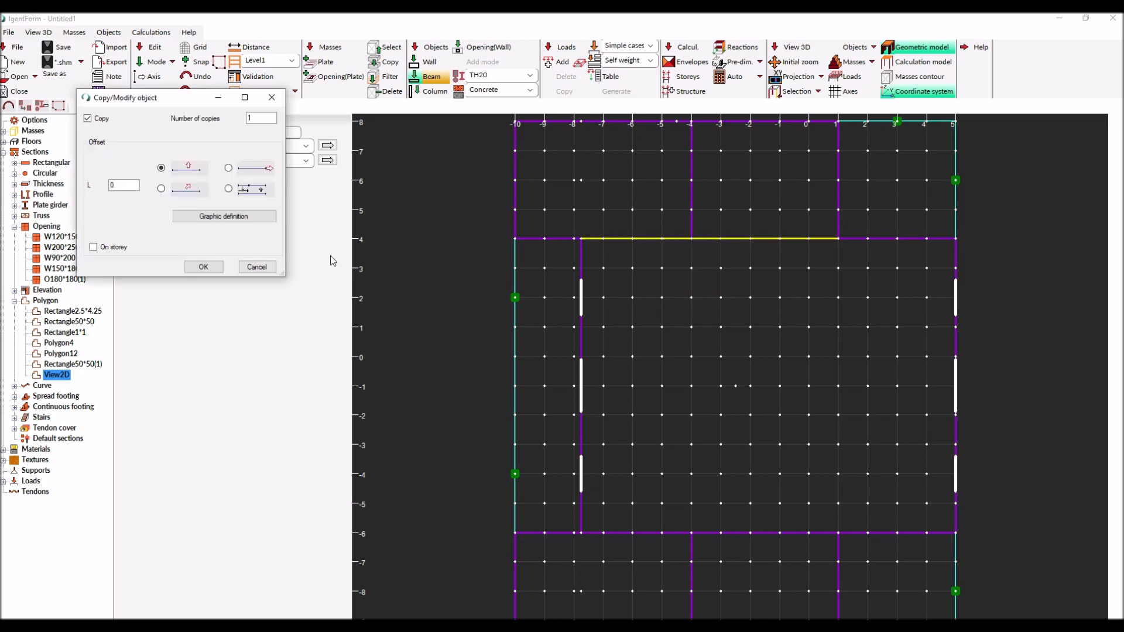
left_click(113, 248)
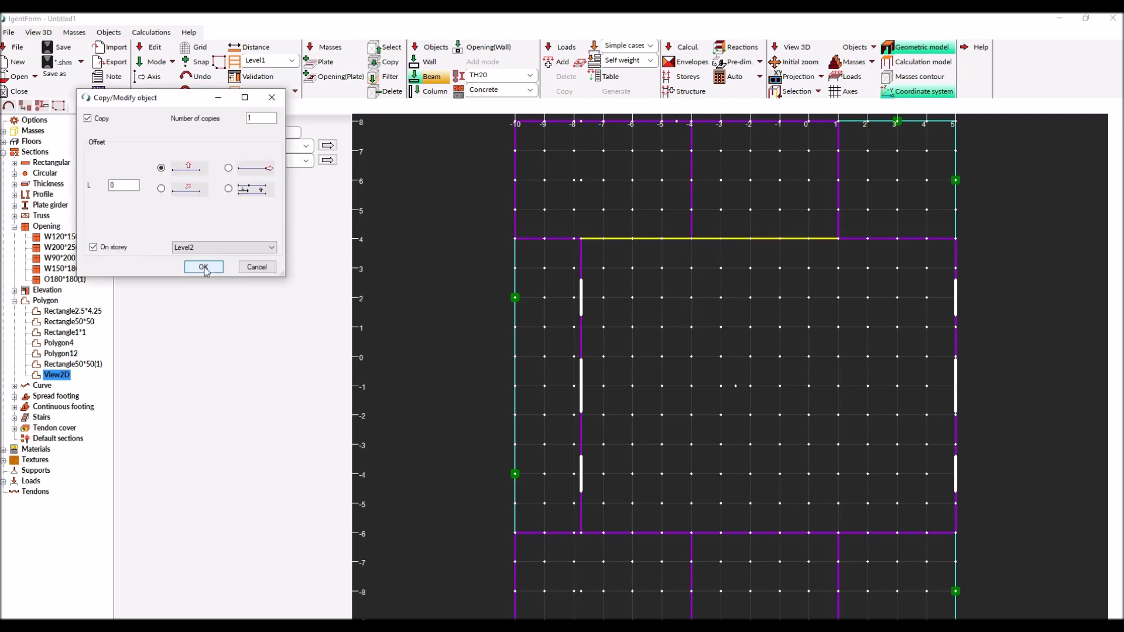
left_click(203, 267)
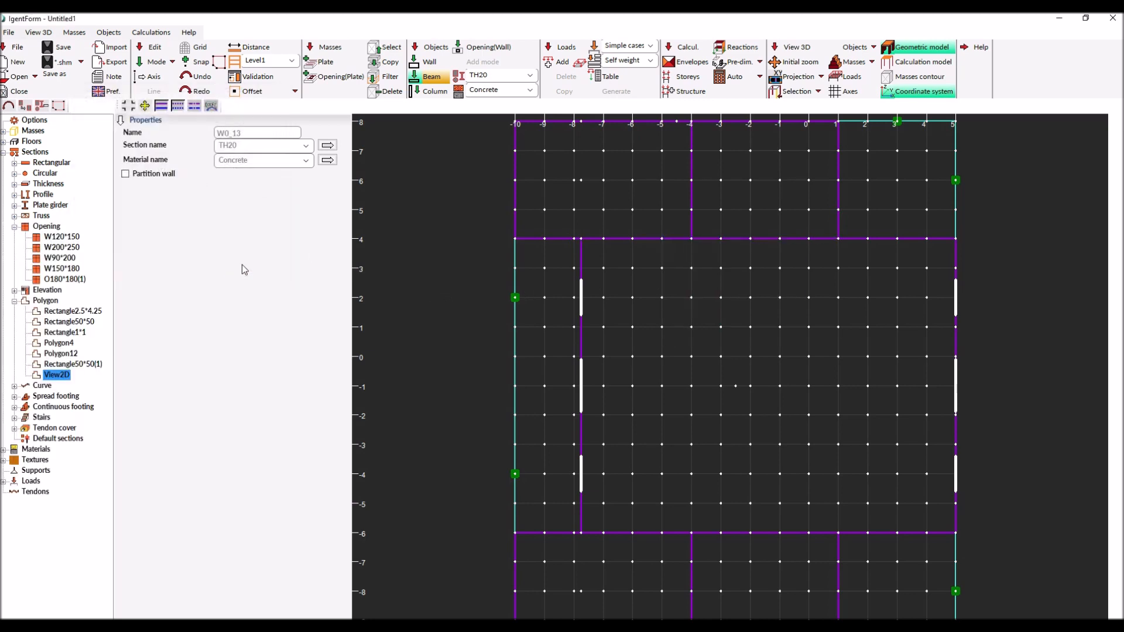
- Copy the Level1 wall along y = -6, between the inner wall and x = 1, to Level2 and return to the 3D view
right_click(691, 328)
left_click(712, 379)
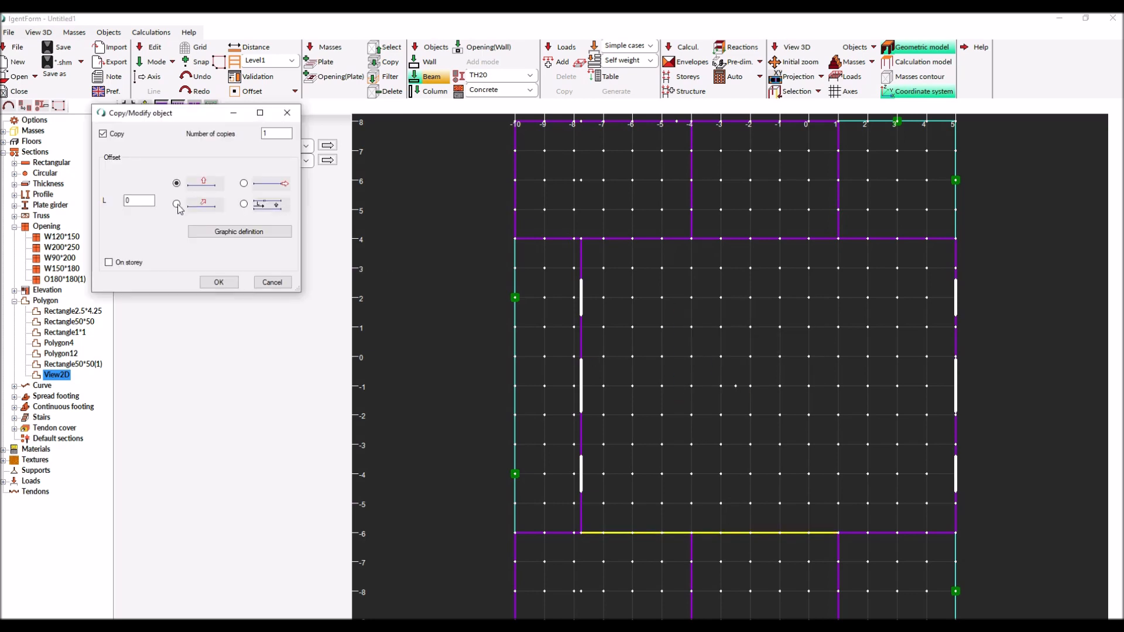
left_click(126, 264)
left_click(229, 283)
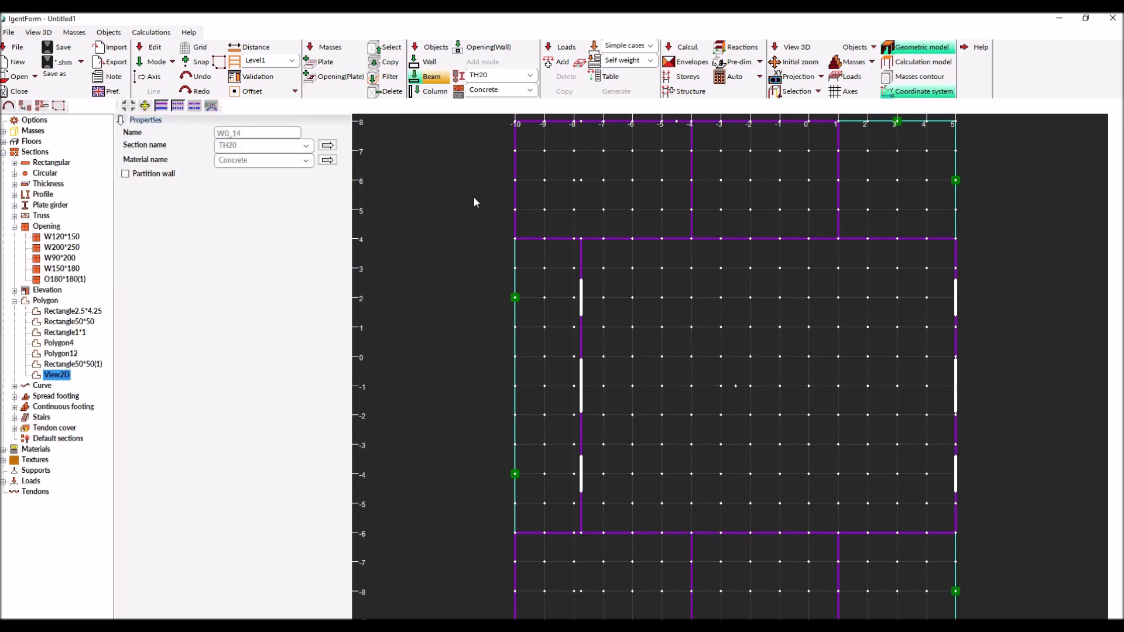
right_click(473, 197)
left_click(486, 191)
middle_click_drag(507, 209, 450, 175)
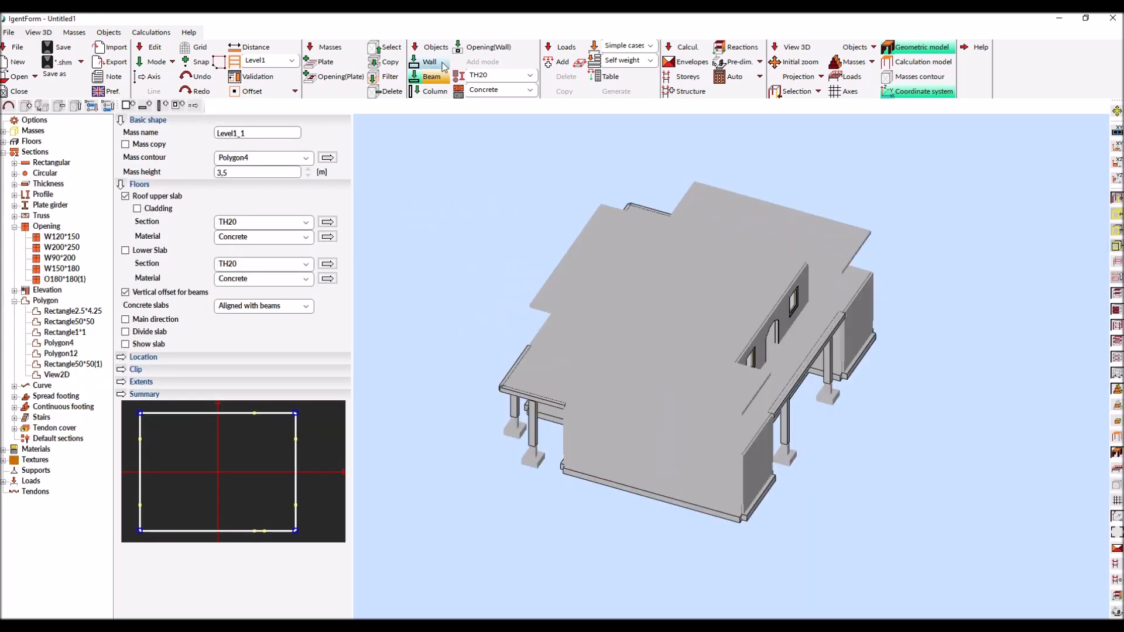
- On Level2 in plan view, draw continuous TH20 concrete walls from (-10, 8) through (1, 8) to (1, 4)
left_click(291, 60)
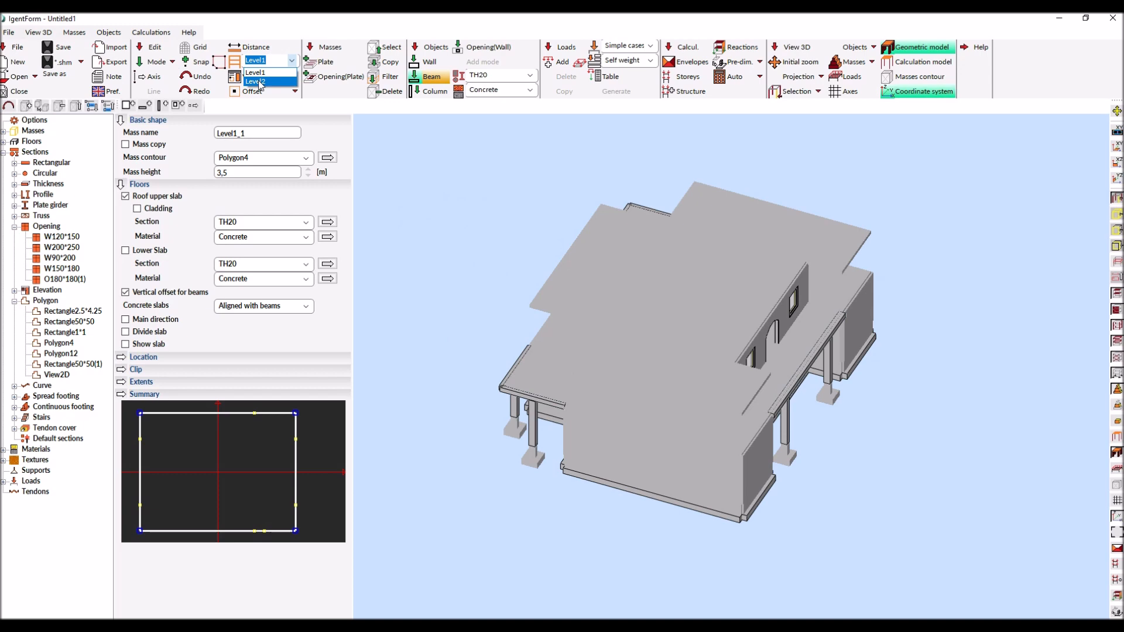
left_click(257, 81)
left_click(433, 62)
right_click(559, 174)
left_click(588, 216)
scroll(644, 237, "up", 4)
scroll(604, 244, "down", 2)
left_click(228, 104)
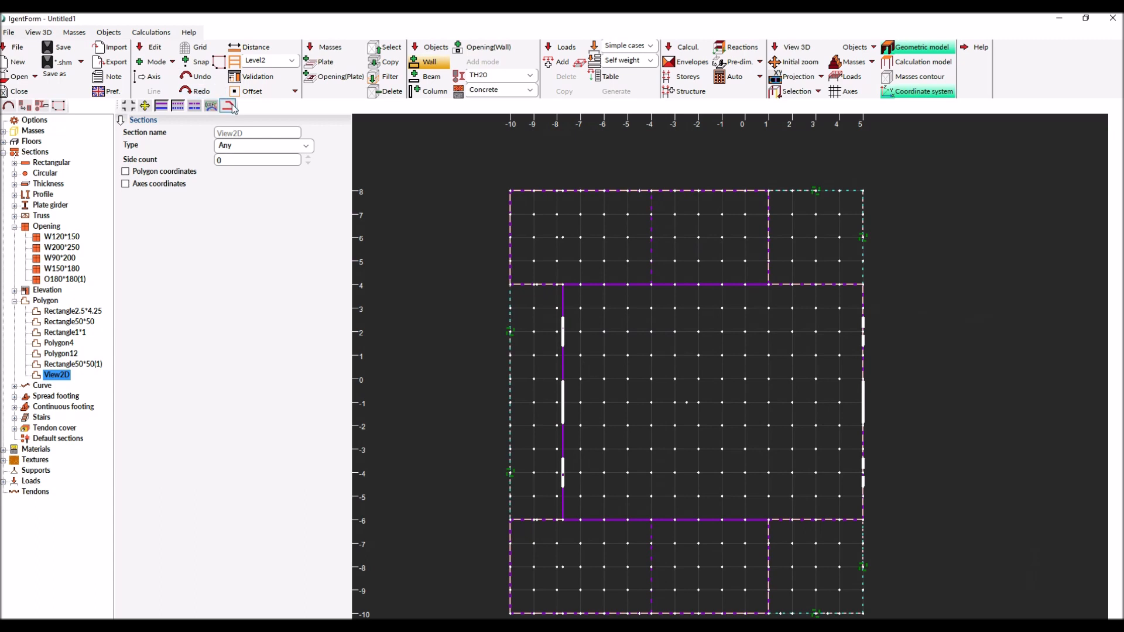
left_click(510, 190)
left_click(769, 190)
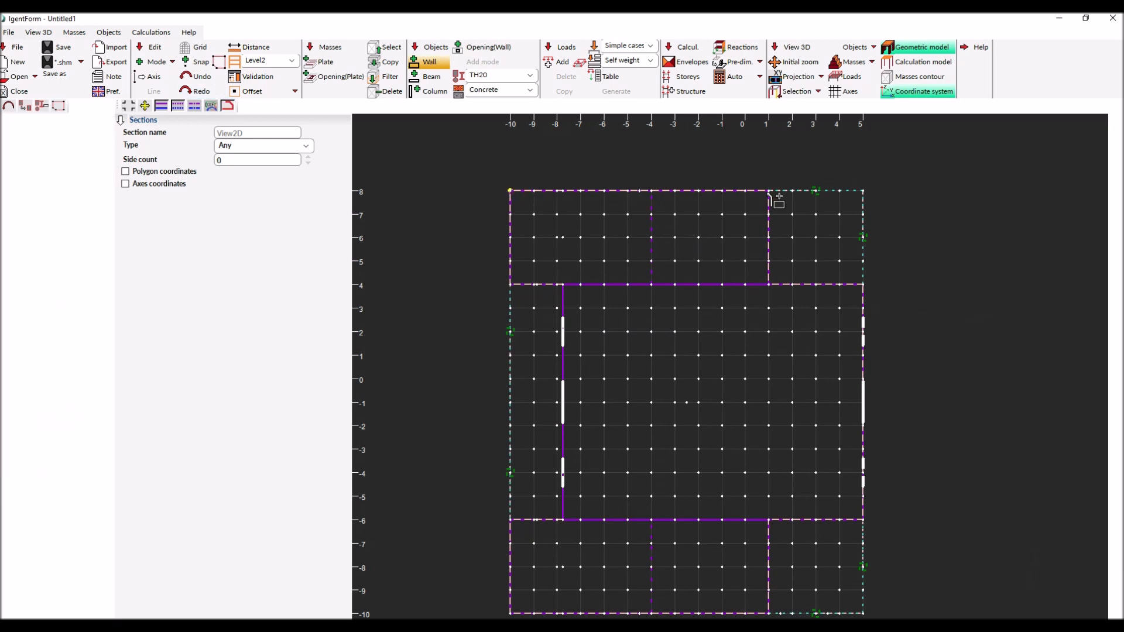
left_click(769, 284)
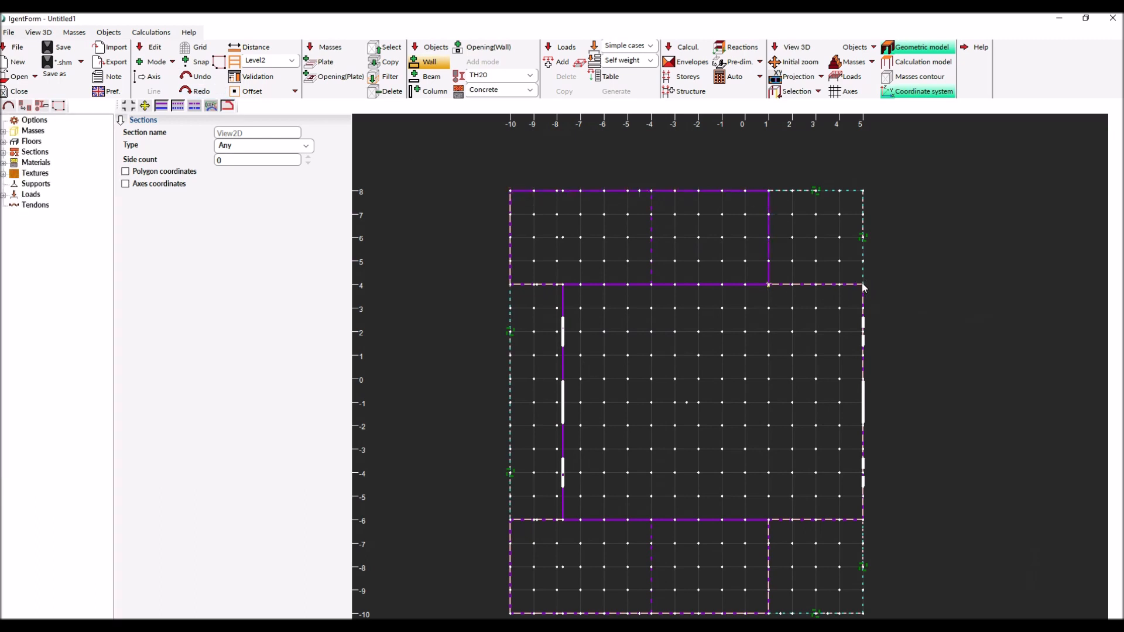
- Continue the walls through (5, 4), (5, -6), (1, -6), (1, -10), (-10, -10) and (-10, -6) to the inner wall
left_click(863, 285)
left_click(769, 519)
scroll(782, 381, "down", 2)
scroll(785, 492, "up", 3)
left_click(767, 500)
left_click(443, 500)
left_click(445, 384)
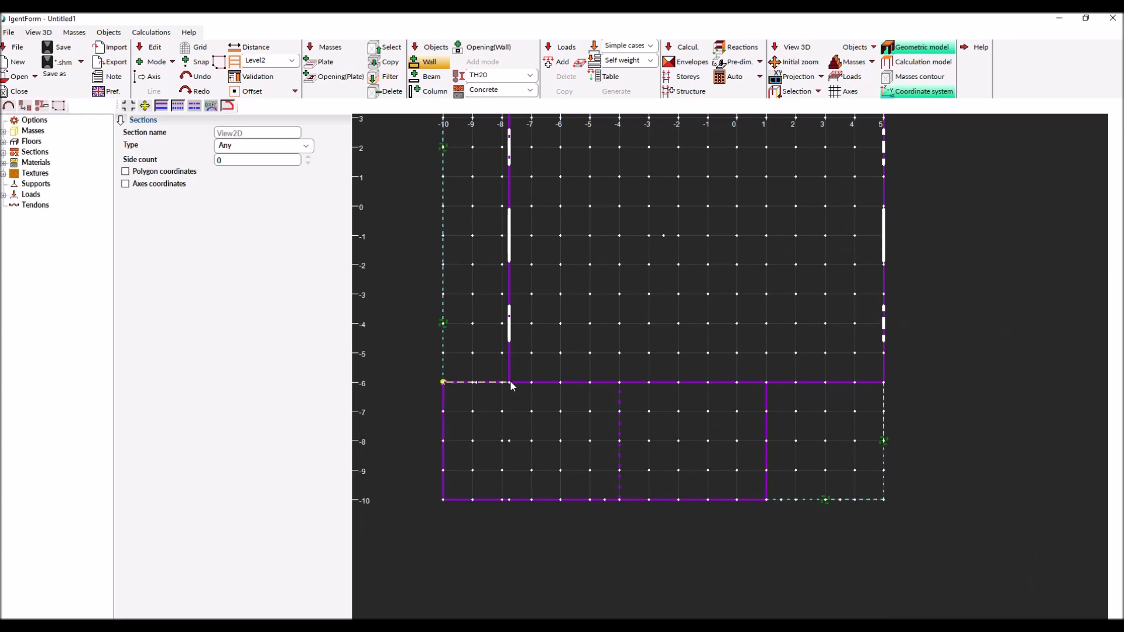
scroll(513, 385, "down", 2)
scroll(496, 375, "up", 2)
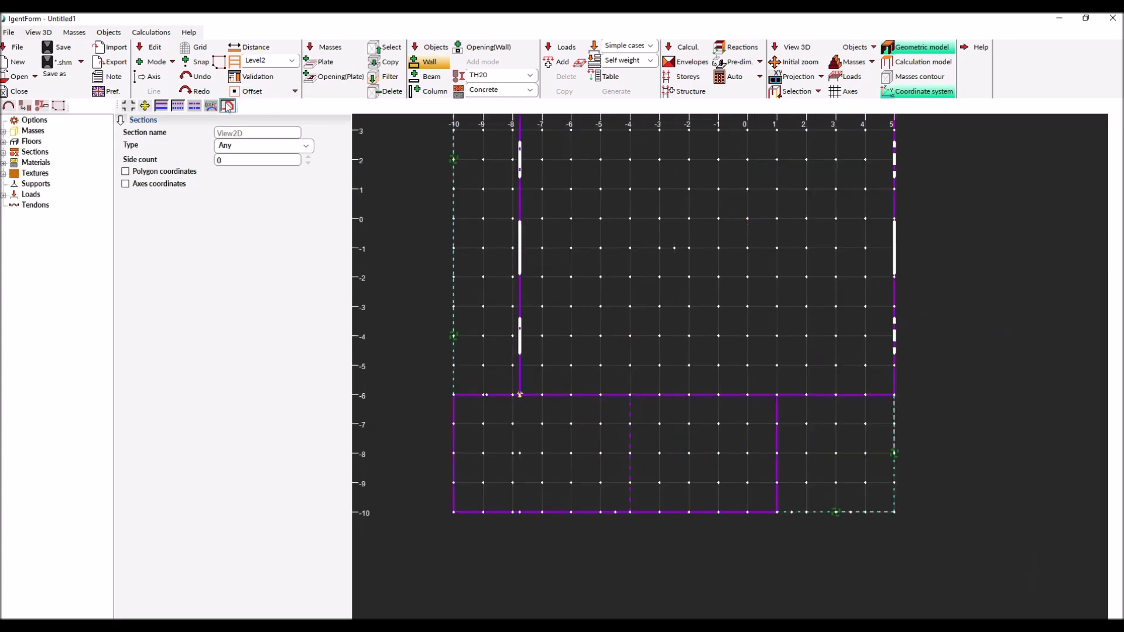
- Add the remaining TH20 walls from (-10, 8) through (-10, 4) to the inner wall
scroll(509, 281, "down", 2)
scroll(476, 186, "down", 4)
scroll(476, 186, "up", 5)
left_click(490, 199)
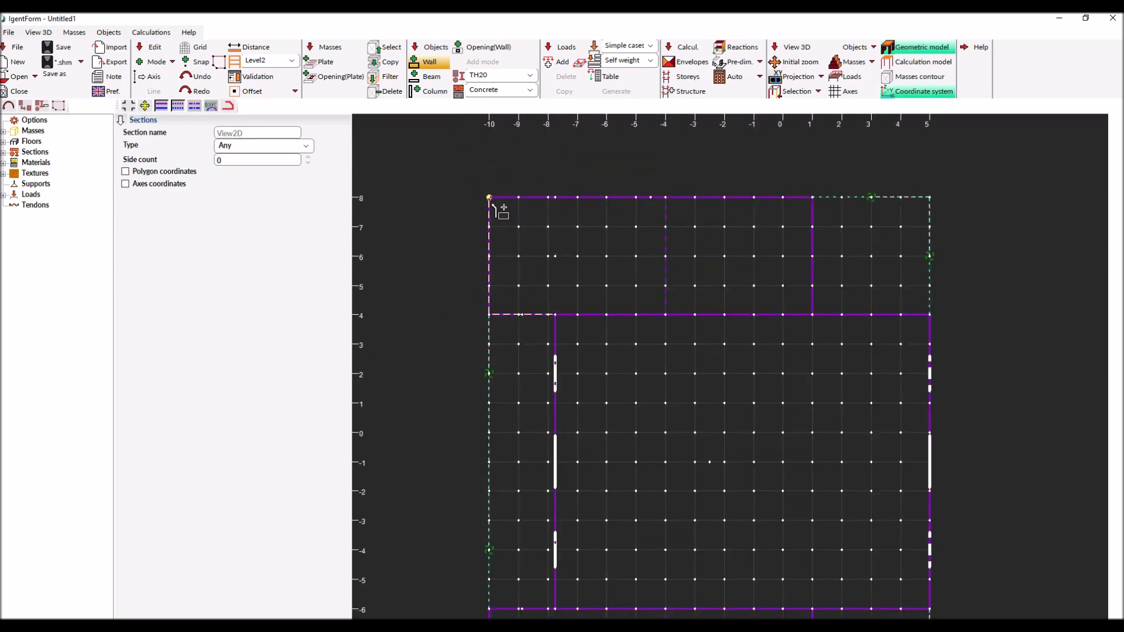
left_click(557, 316)
scroll(561, 288, "down", 2)
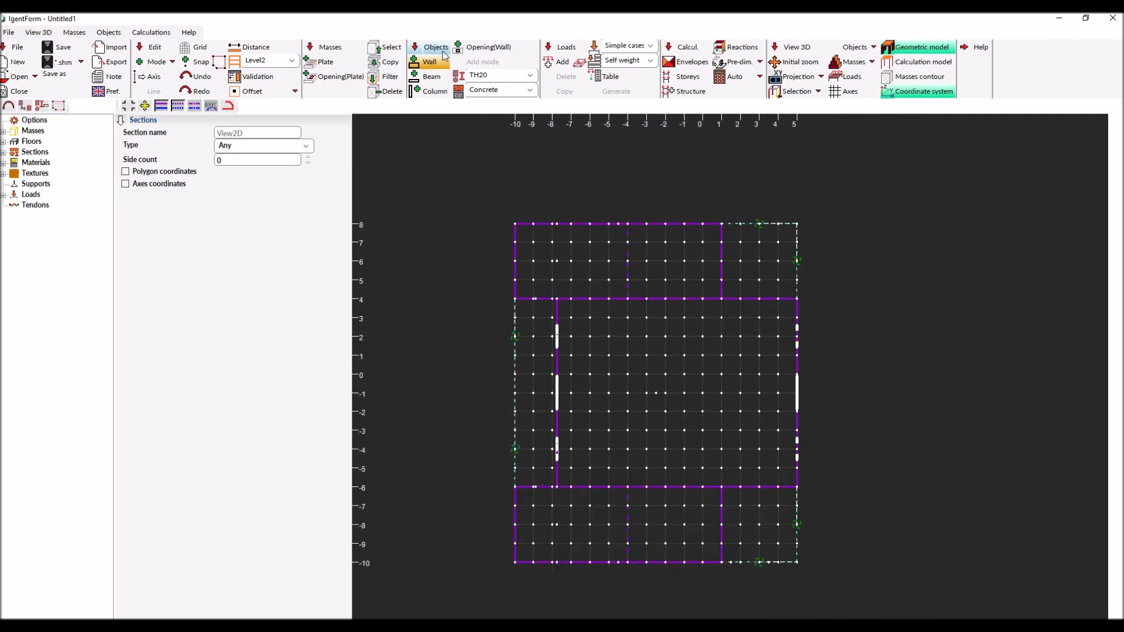
- Place W120*150 openings in the Level2 wall along x = 5, centred at y = 2 and y = -4
left_click(483, 47)
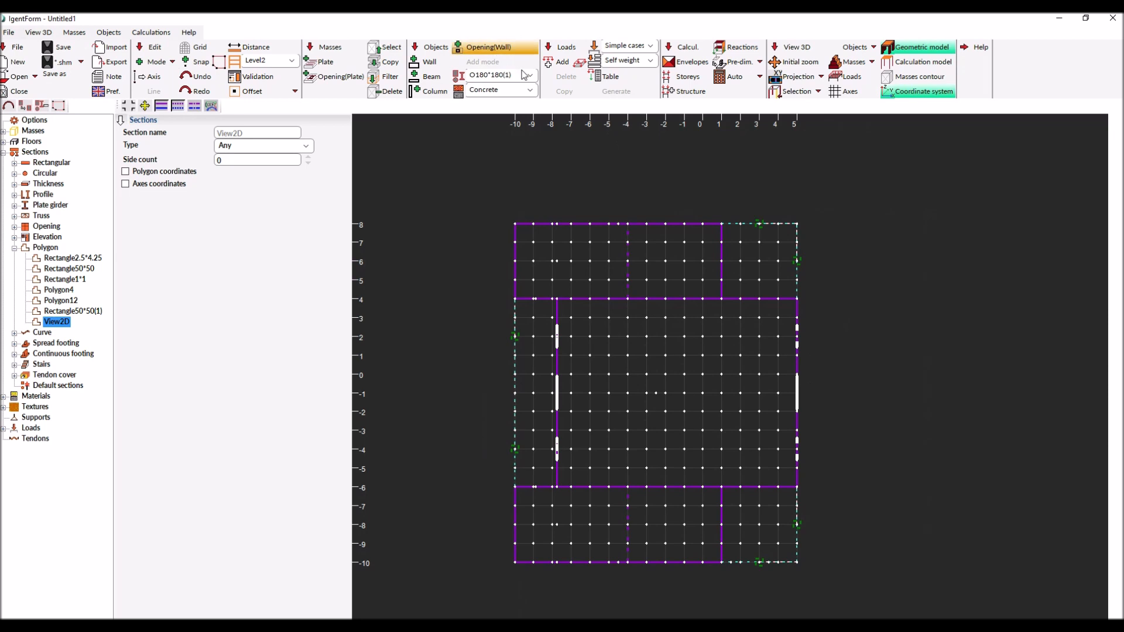
left_click(531, 76)
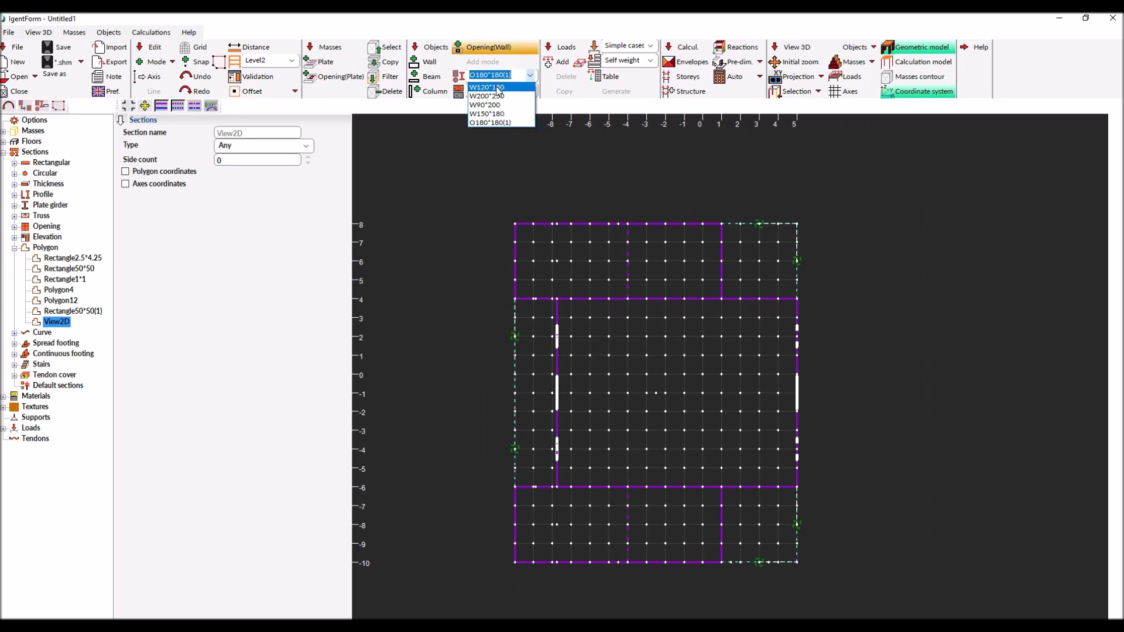
left_click(498, 87)
scroll(761, 328, "up", 4)
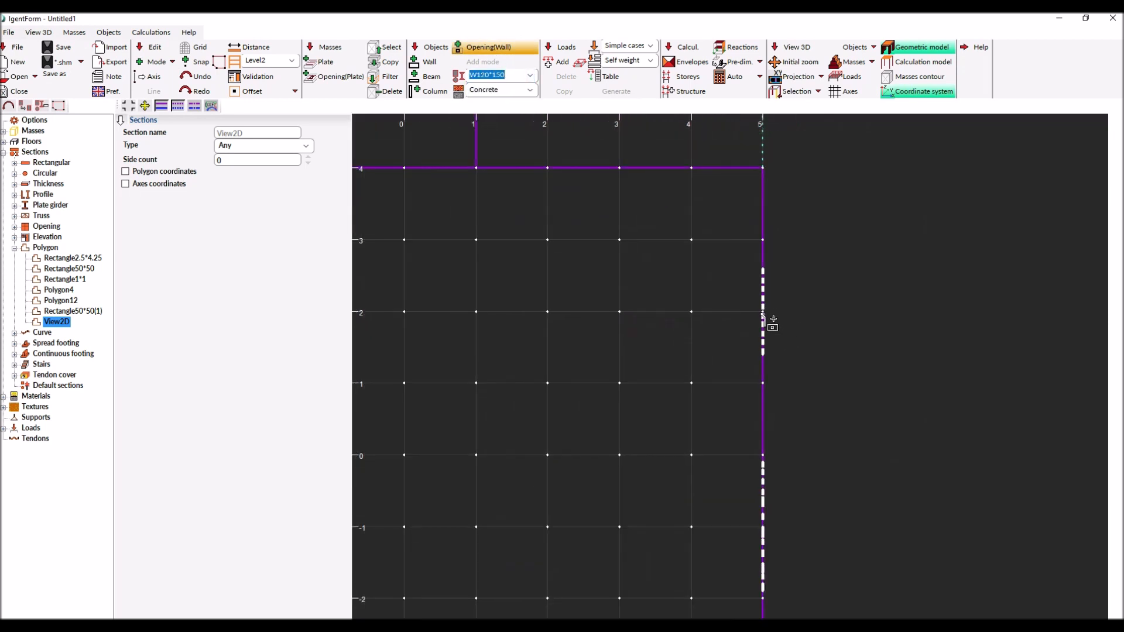
scroll(771, 246, "down", 4)
scroll(761, 380, "up", 4)
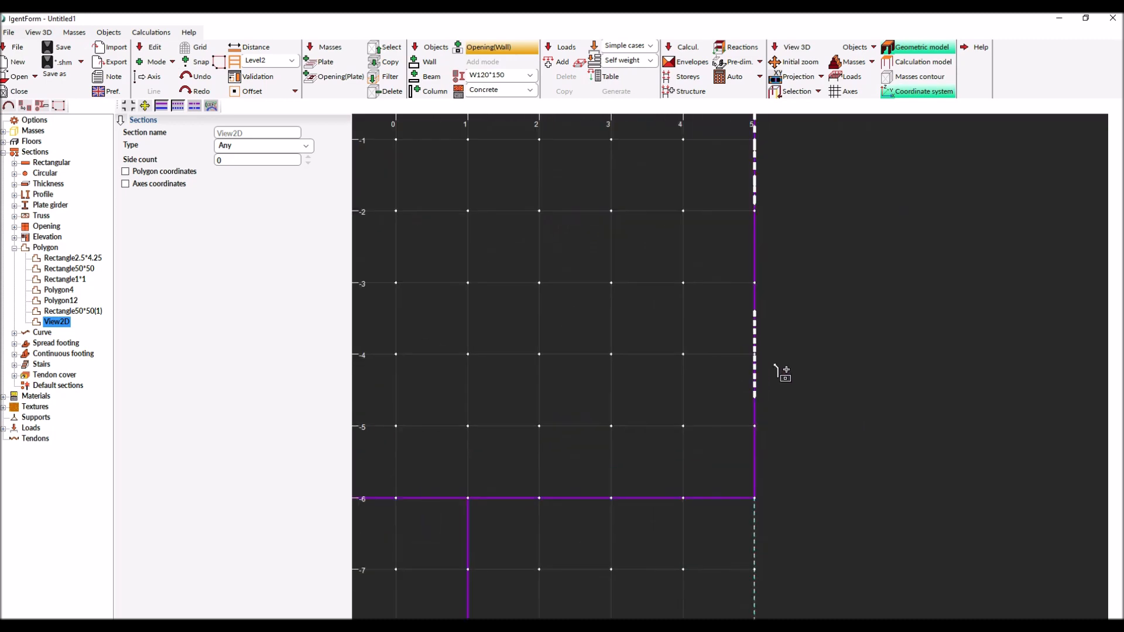
scroll(819, 356, "down", 5)
scroll(809, 350, "up", 3)
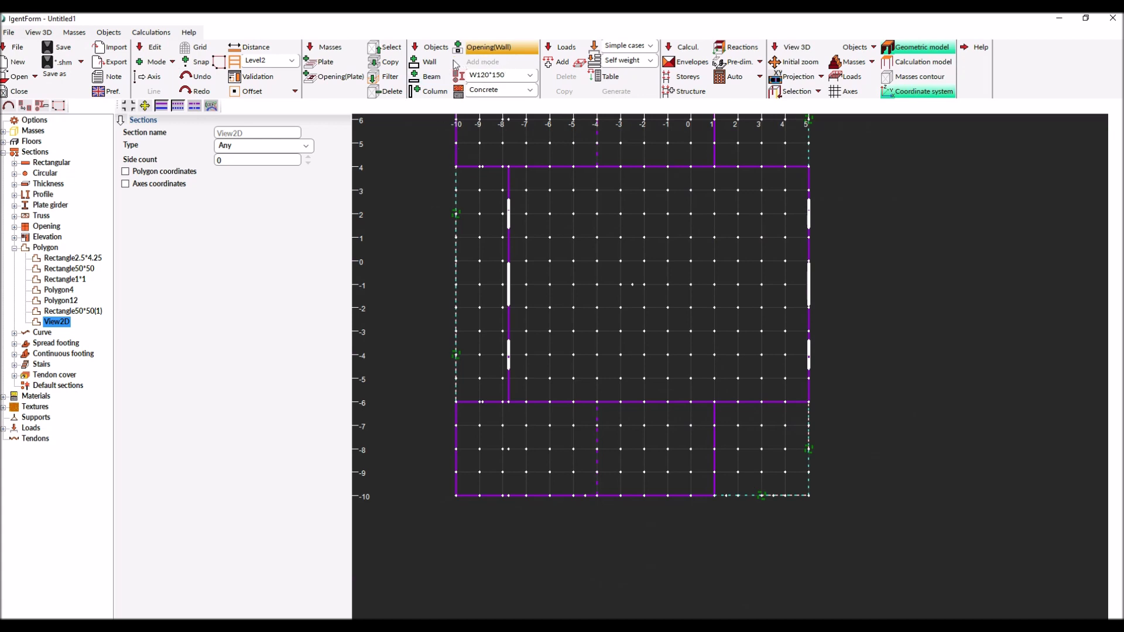
- Place W90*200 openings at x = -6 and x = -1 in both Level2 walls along y = 4 and y = -6
left_click(526, 76)
left_click(487, 105)
left_click(553, 169)
left_click(667, 167)
left_click(667, 403)
- Return to the 3D view, turn on the display of the plates and inspect the two-storey building
right_click(588, 245)
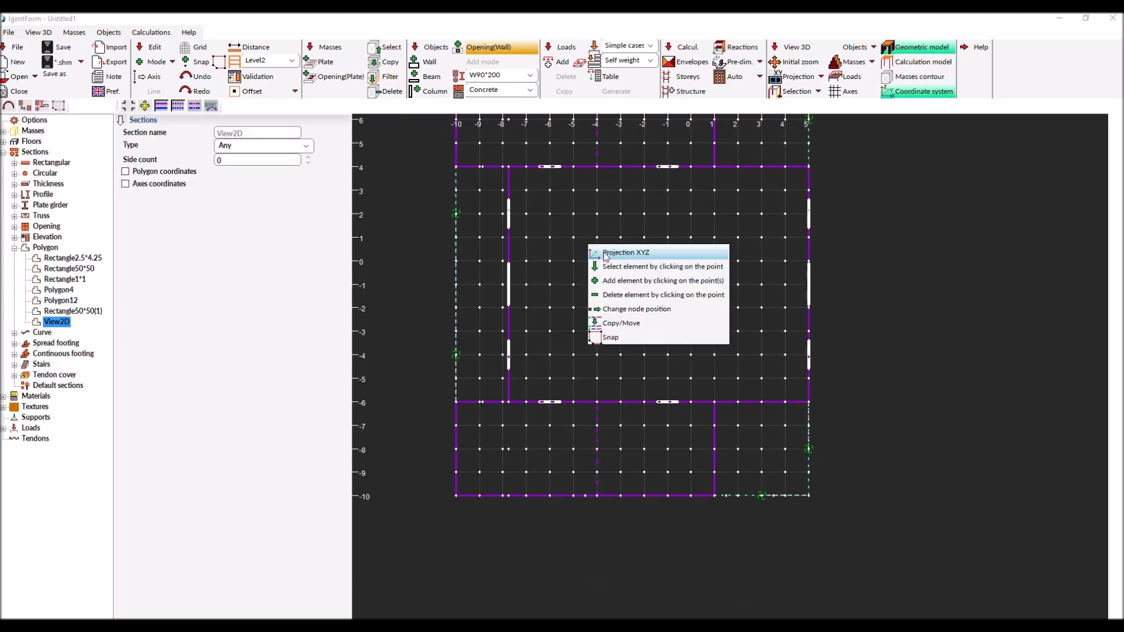
left_click(607, 258)
left_click_drag(556, 246, 686, 249)
mouse_move(553, 223)
left_mouse_down()
mouse_move(530, 234)
mouse_move(603, 232)
left_mouse_up()
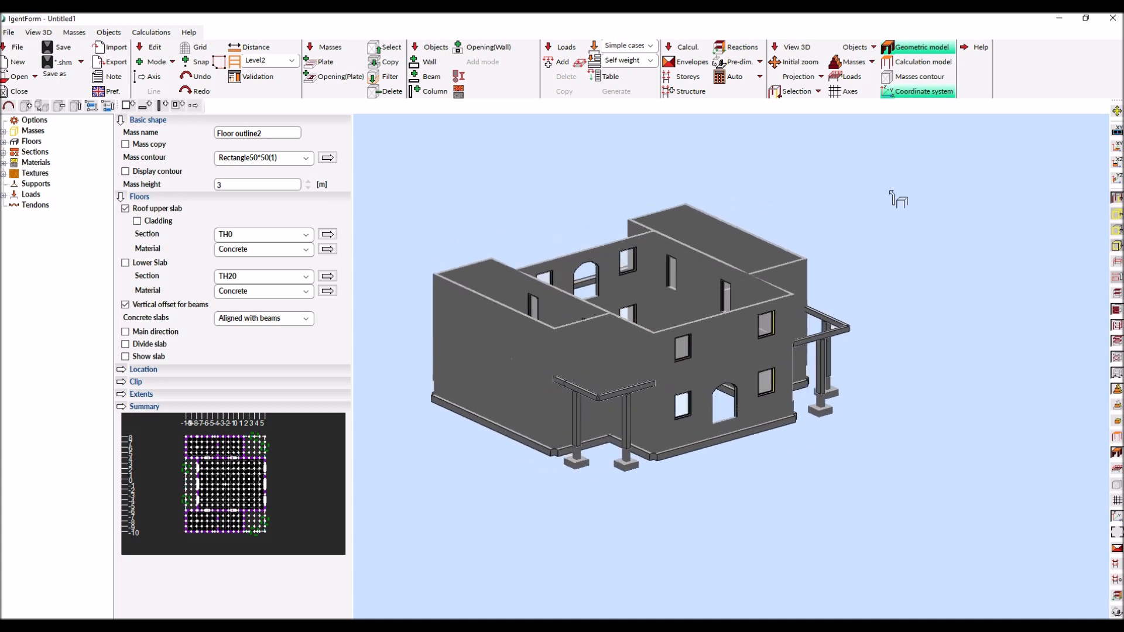
left_click(1114, 294)
left_click_drag(631, 208, 672, 213)
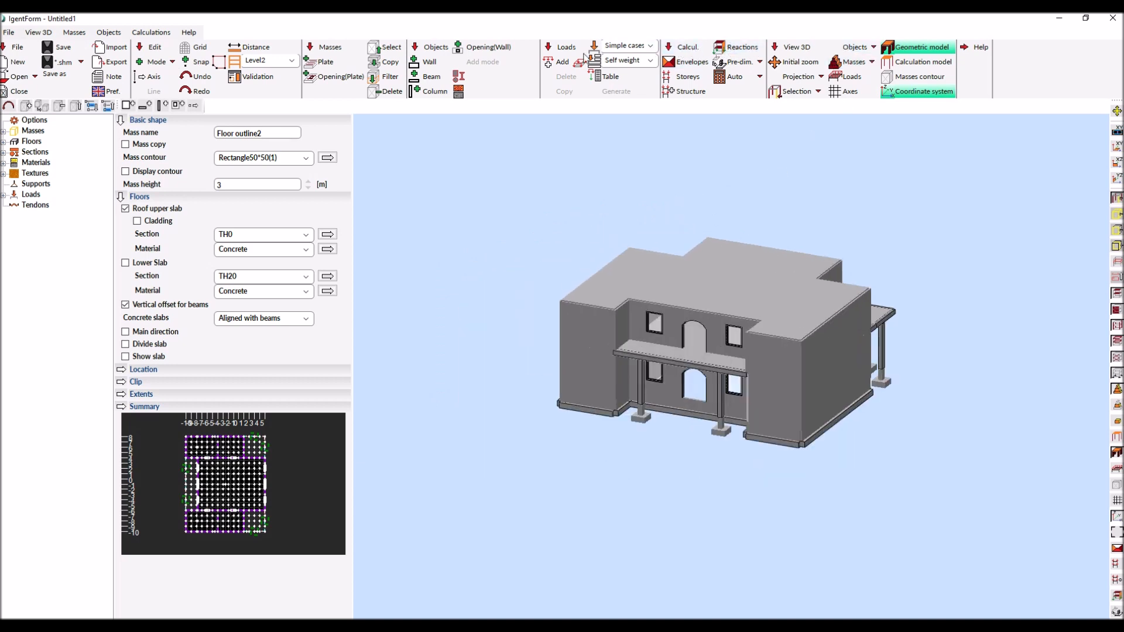
- Add a dead surface load case on the roof, display the loads and also apply it to mass Level2_1
left_click(560, 63)
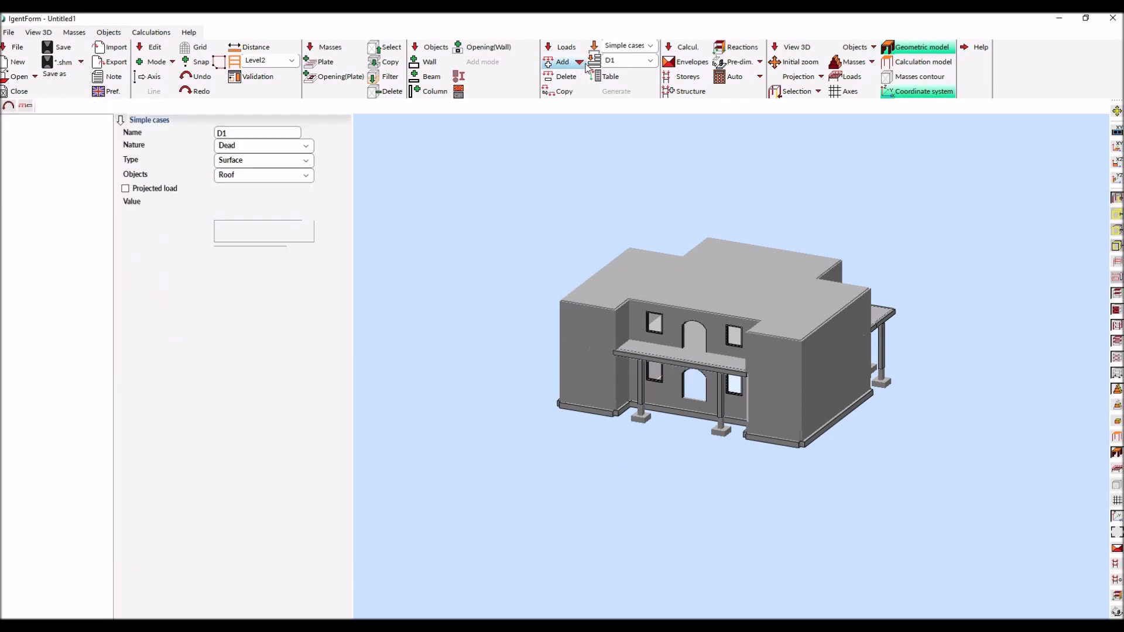
left_click(863, 80)
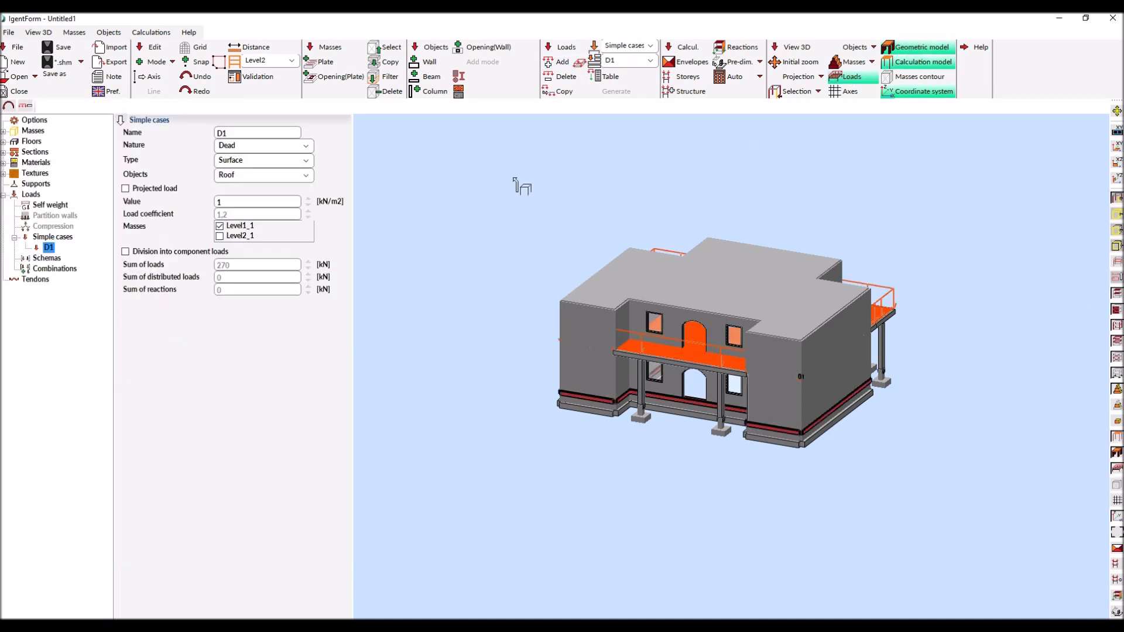
left_click(220, 236)
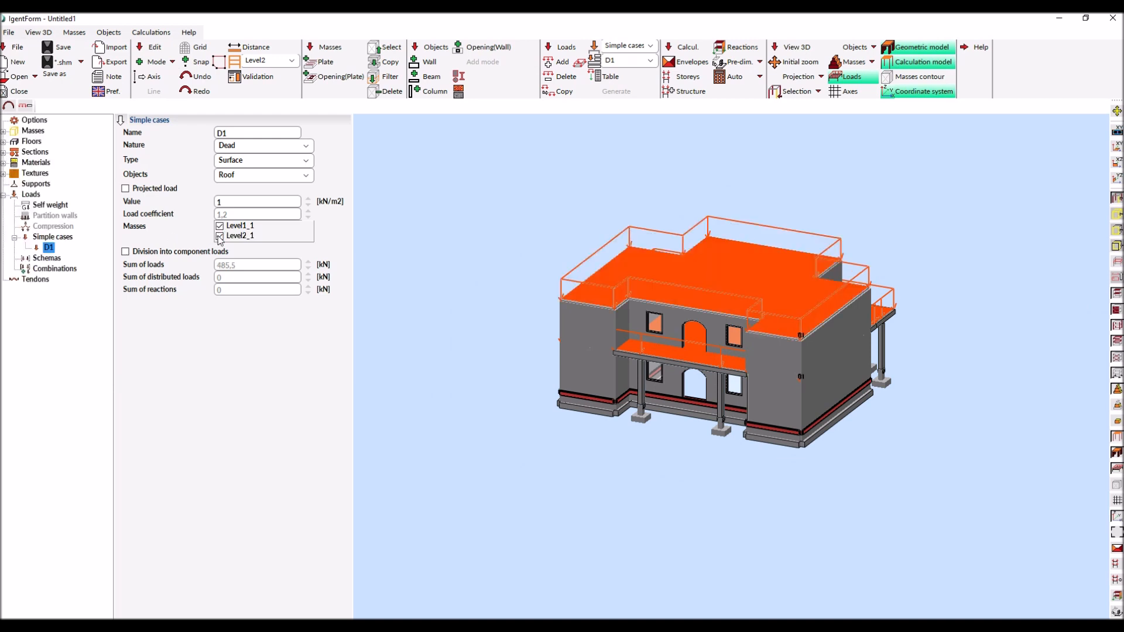
mouse_move(513, 269)
middle_mouse_down()
mouse_move(488, 263)
mouse_move(508, 270)
middle_mouse_up()
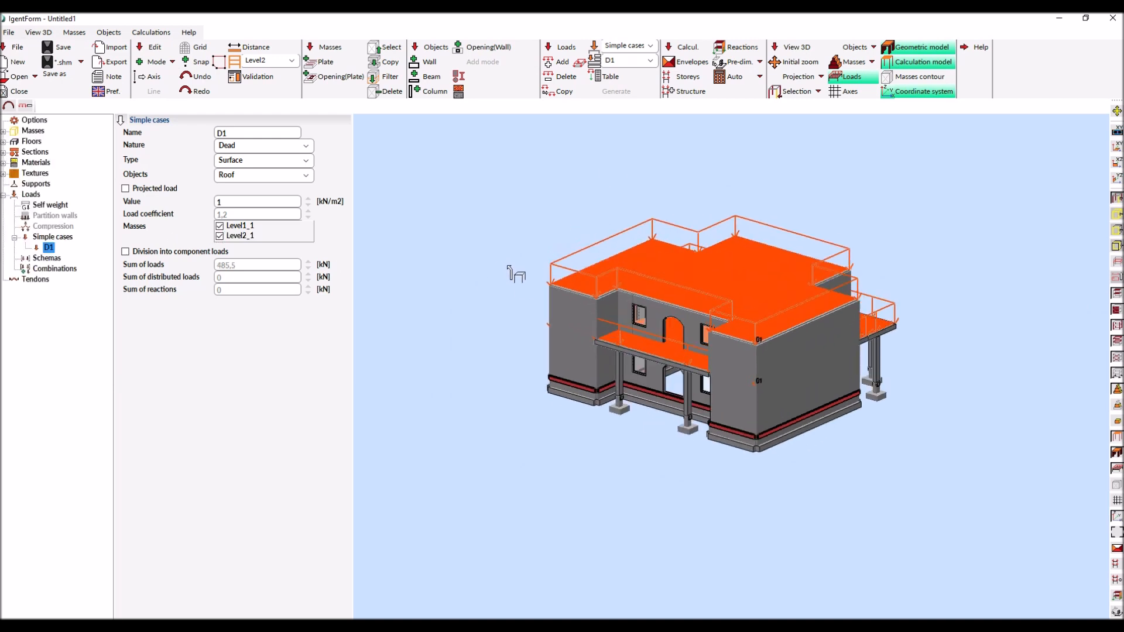
- Add another surface load case on the roof of mass Level1_1 and set its nature to Exploitation
left_click(560, 61)
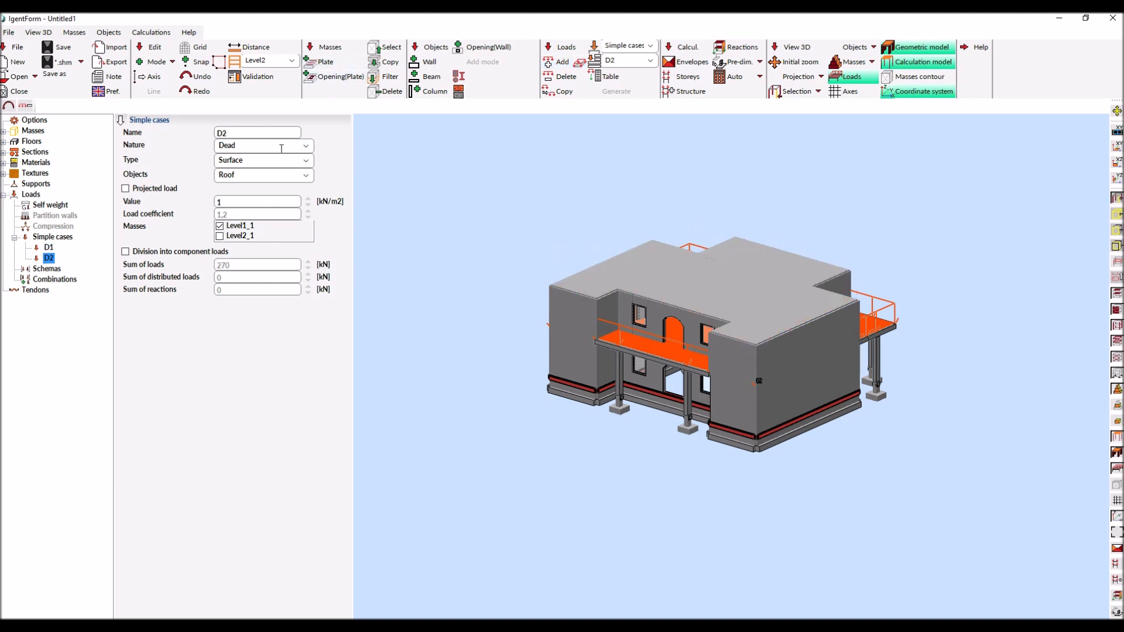
left_click(307, 148)
left_click(245, 162)
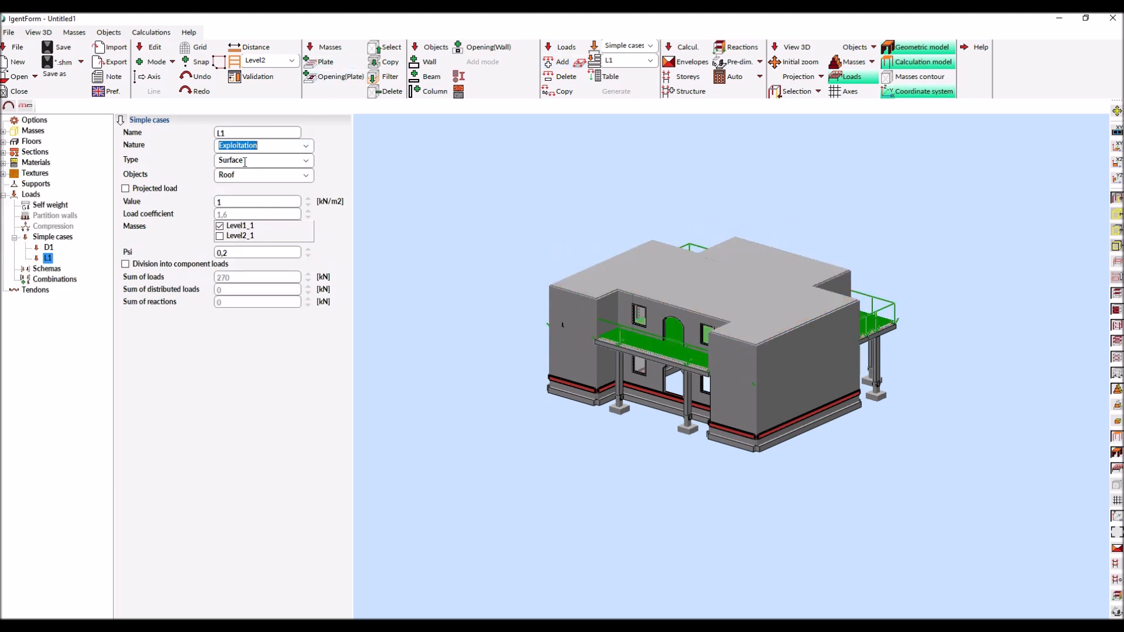
- Filter the 3D model so that only the Level1 floor is shown
scroll(652, 321, "up", 4)
scroll(651, 322, "down", 2)
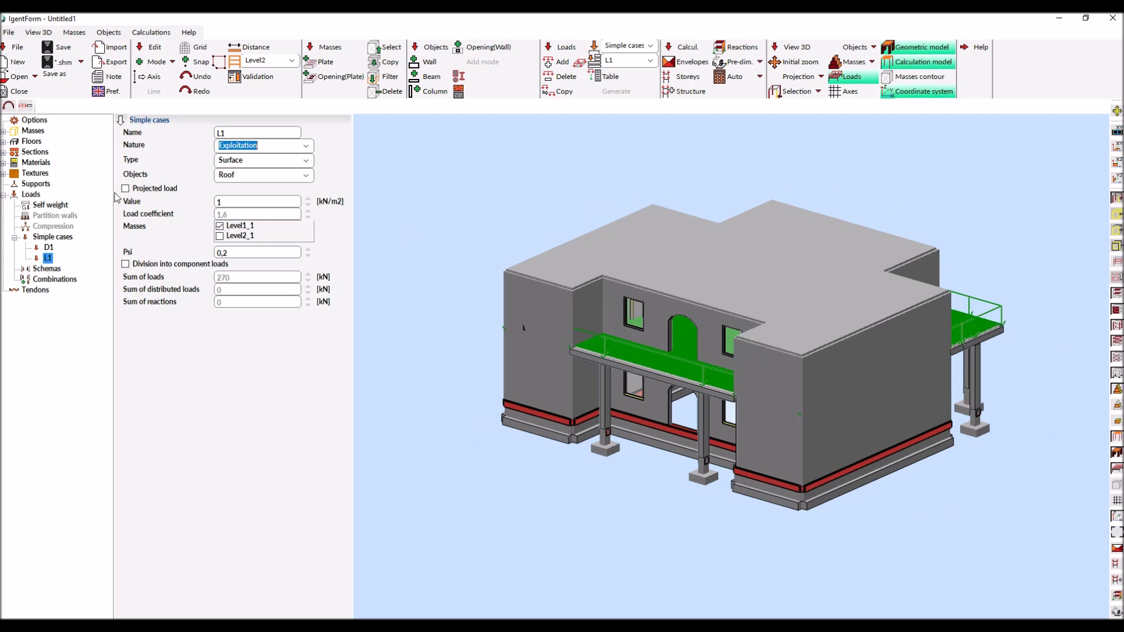
left_click(3, 141)
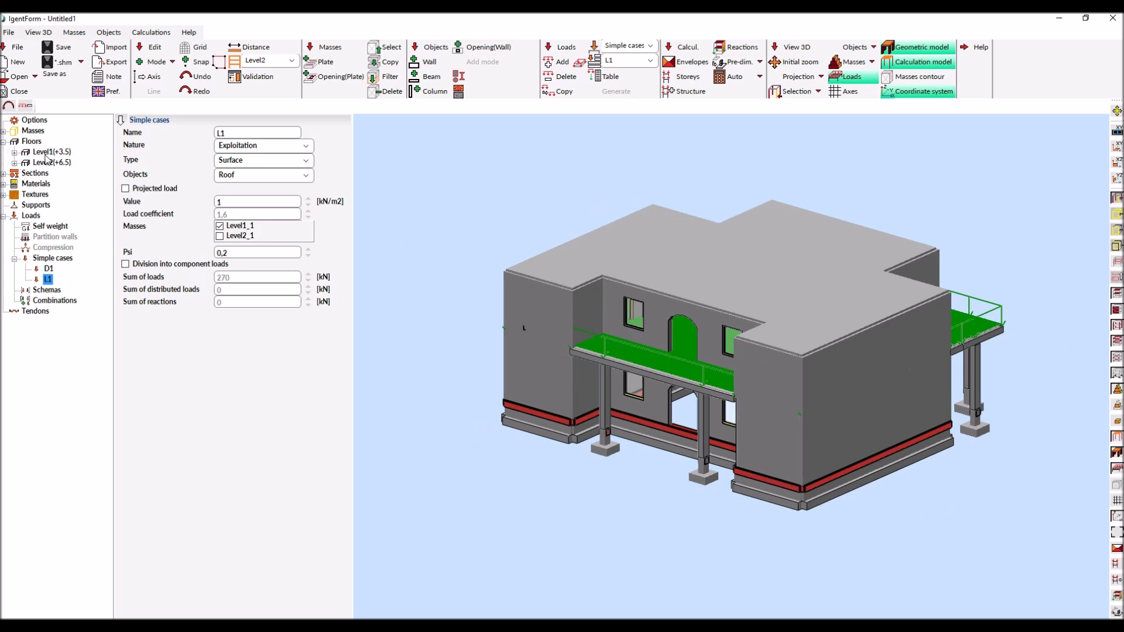
left_click(52, 152)
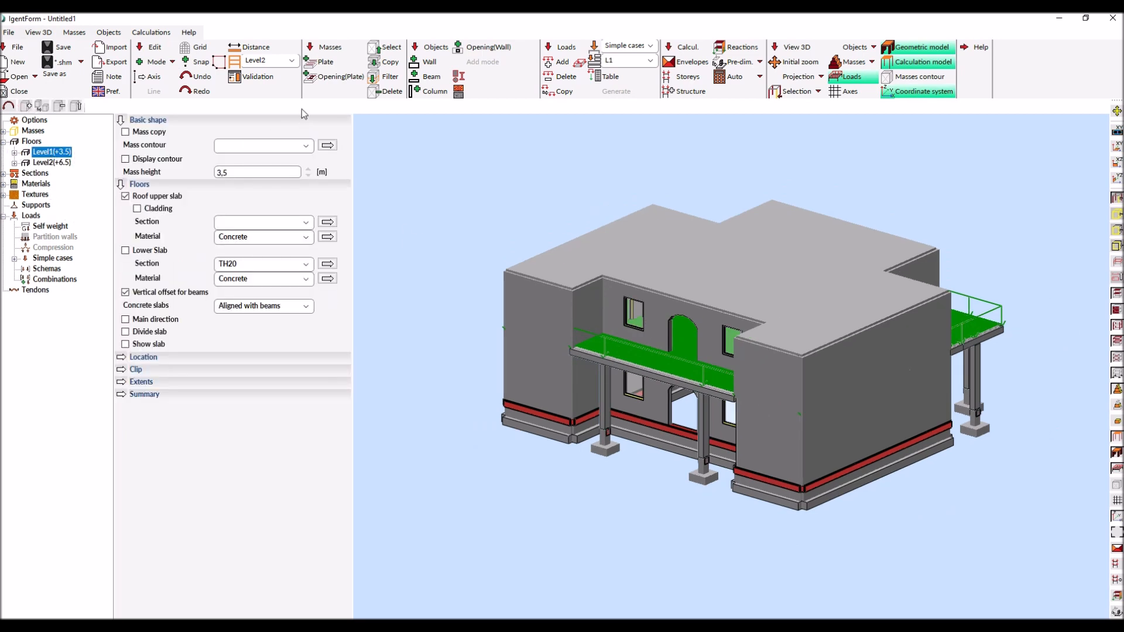
left_click(390, 77)
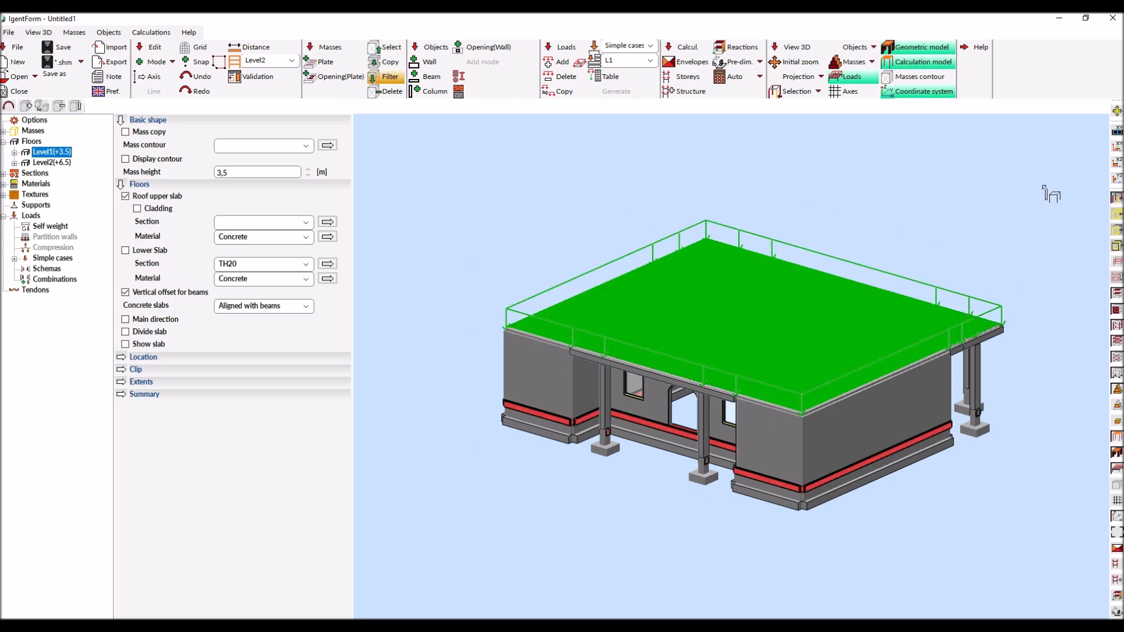
- Divide the Level1 roof slab automatically, taking the internal walls into account
left_click(673, 307)
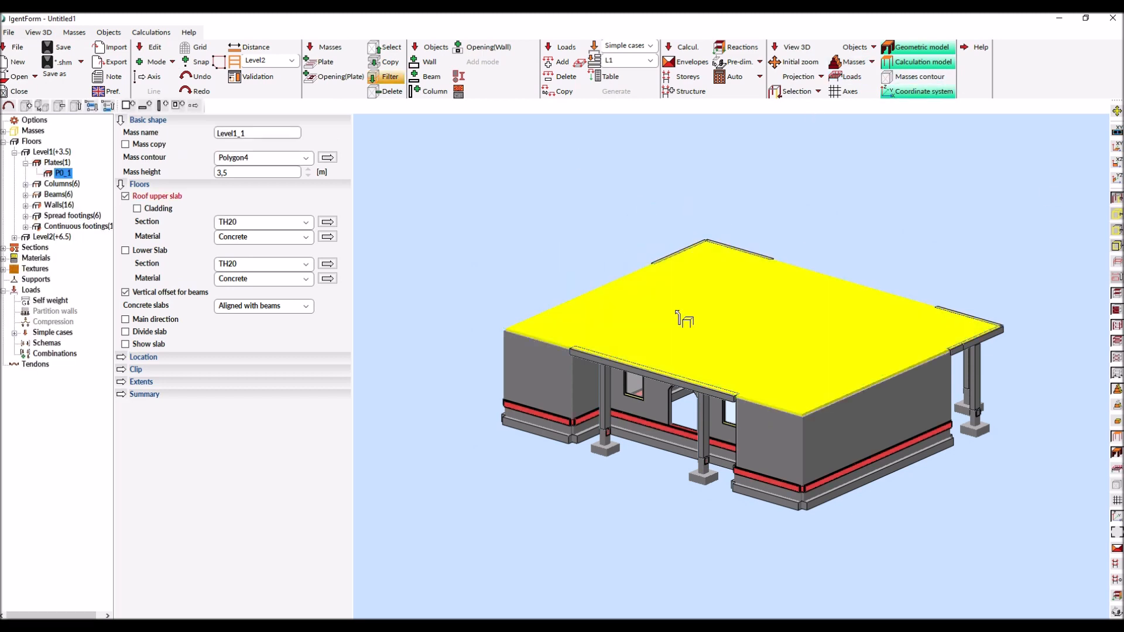
left_click(126, 332)
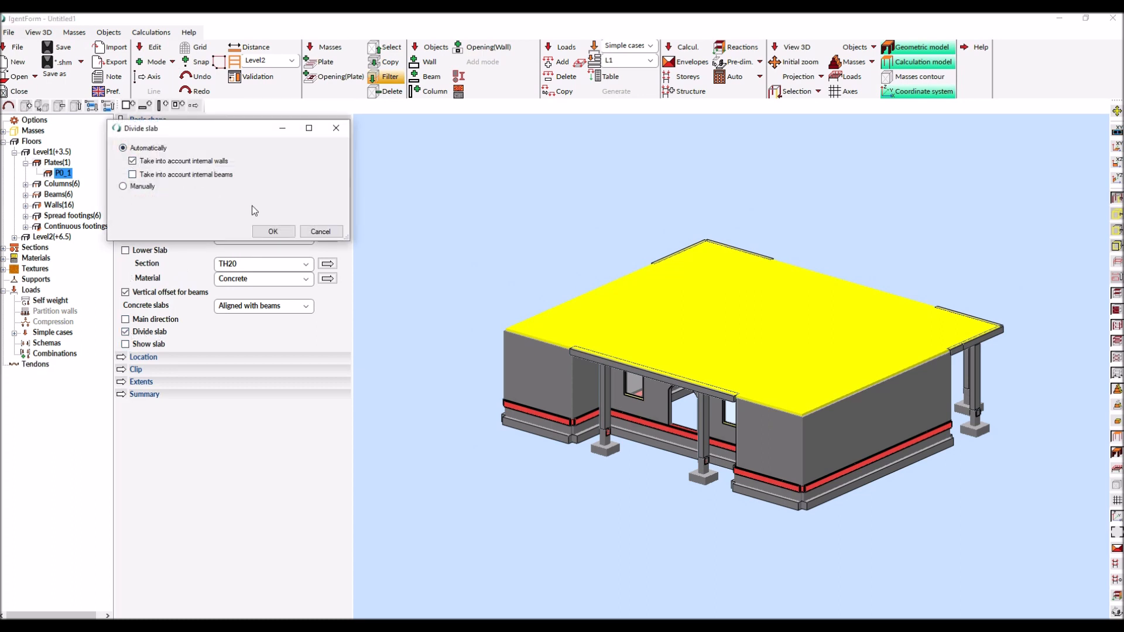
left_click(273, 232)
- Examine the extents of the individual roof plates produced by the Level1 slab division
left_click(597, 321)
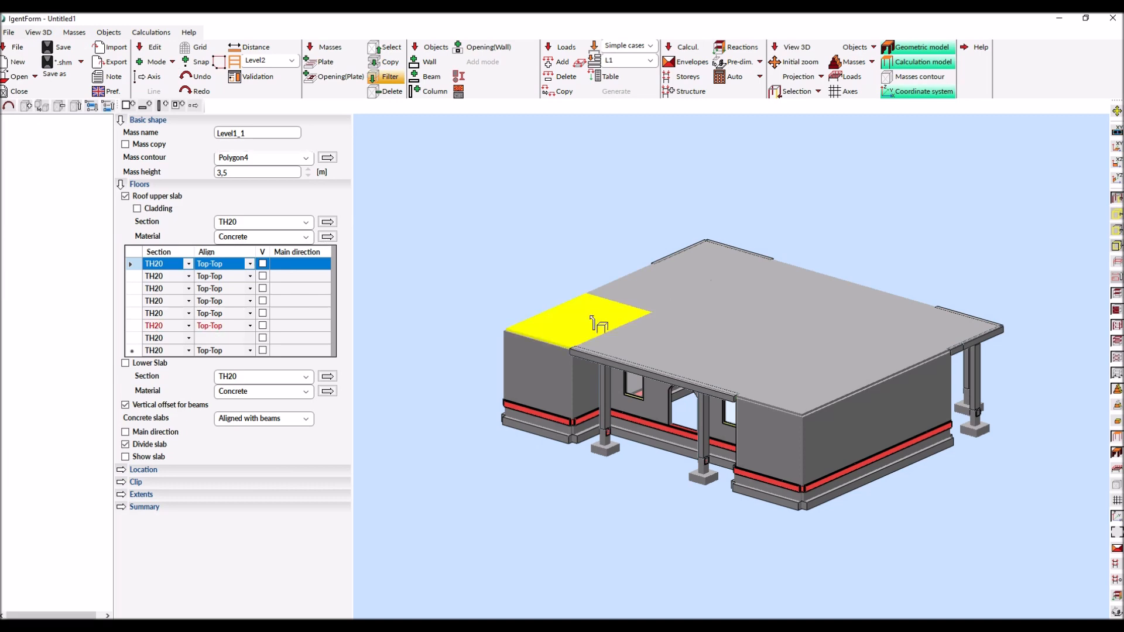
left_click(709, 275)
left_click(737, 335)
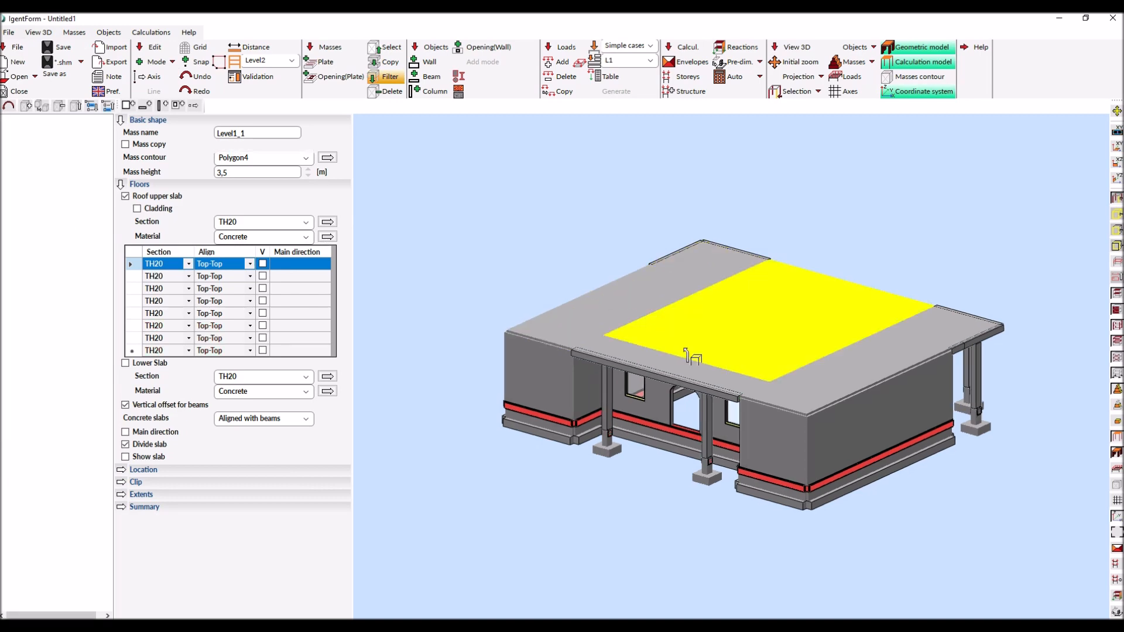
left_click(787, 384)
left_click(937, 328)
left_click(663, 358)
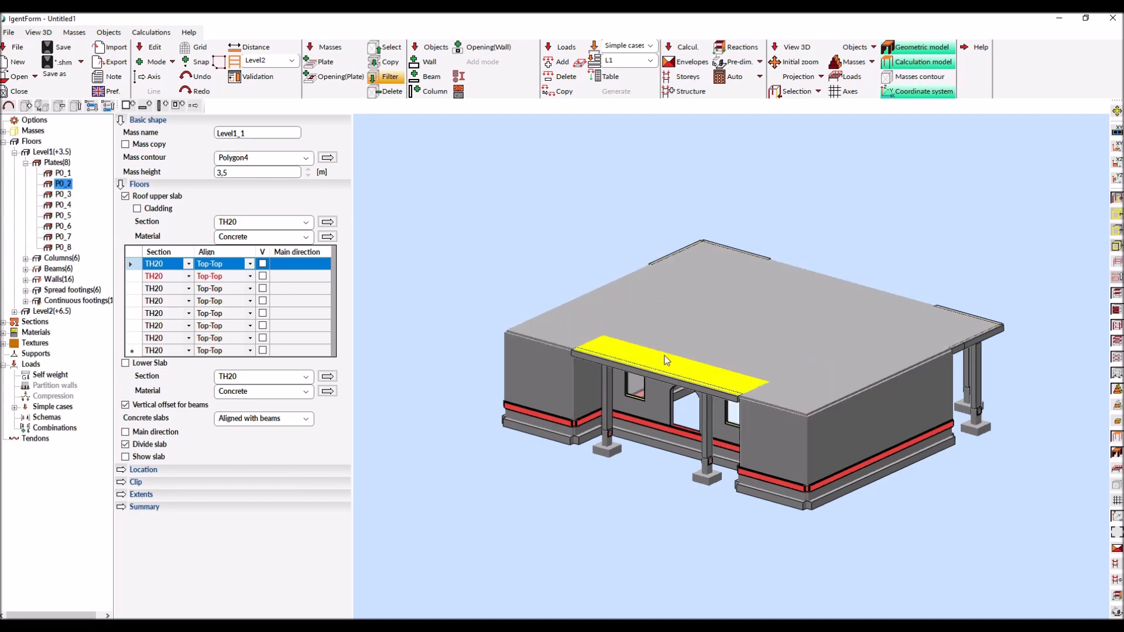
left_click(736, 329)
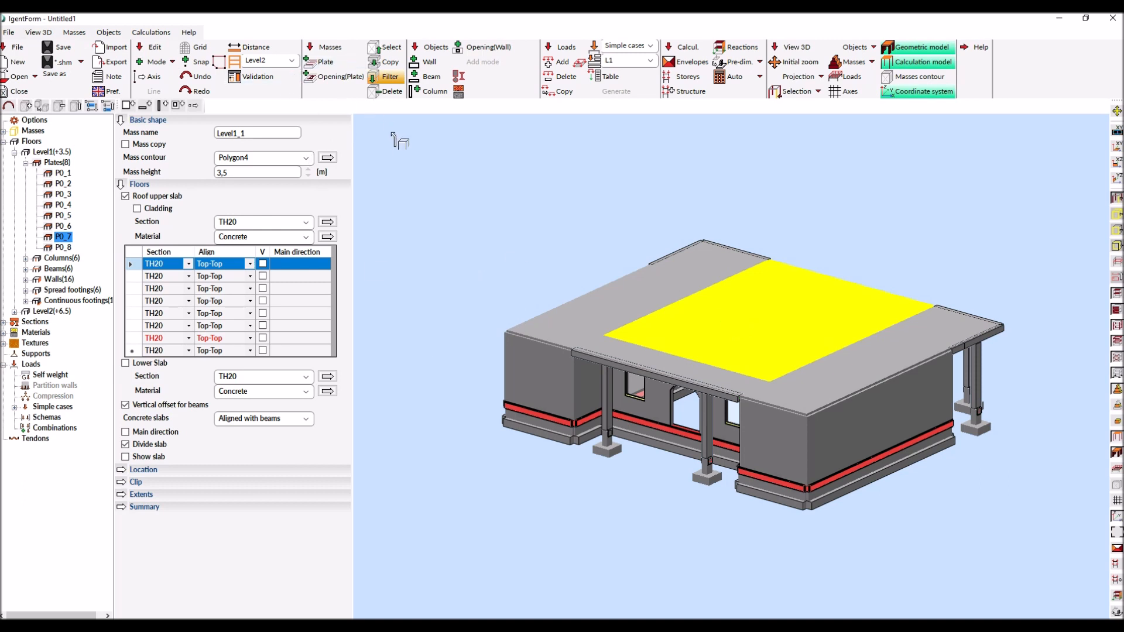
- Hide the plates and exclude the internal wall along y = 4 and its adjoining cross wall from plate and loads division
left_click(1118, 294)
left_click(712, 316)
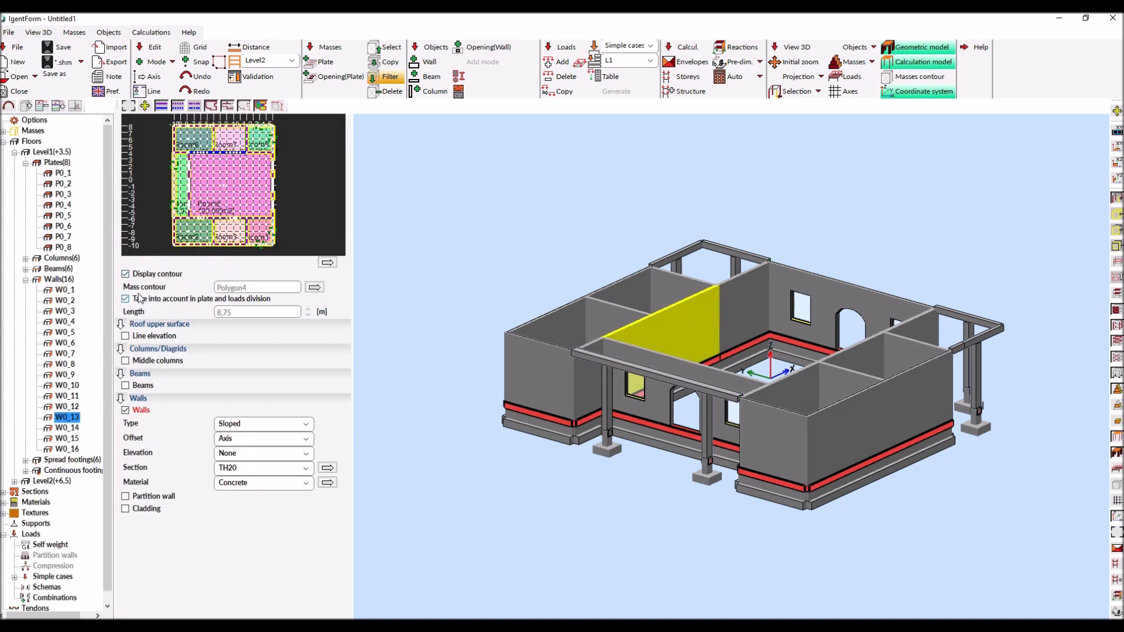
left_click(459, 335)
left_click(616, 321)
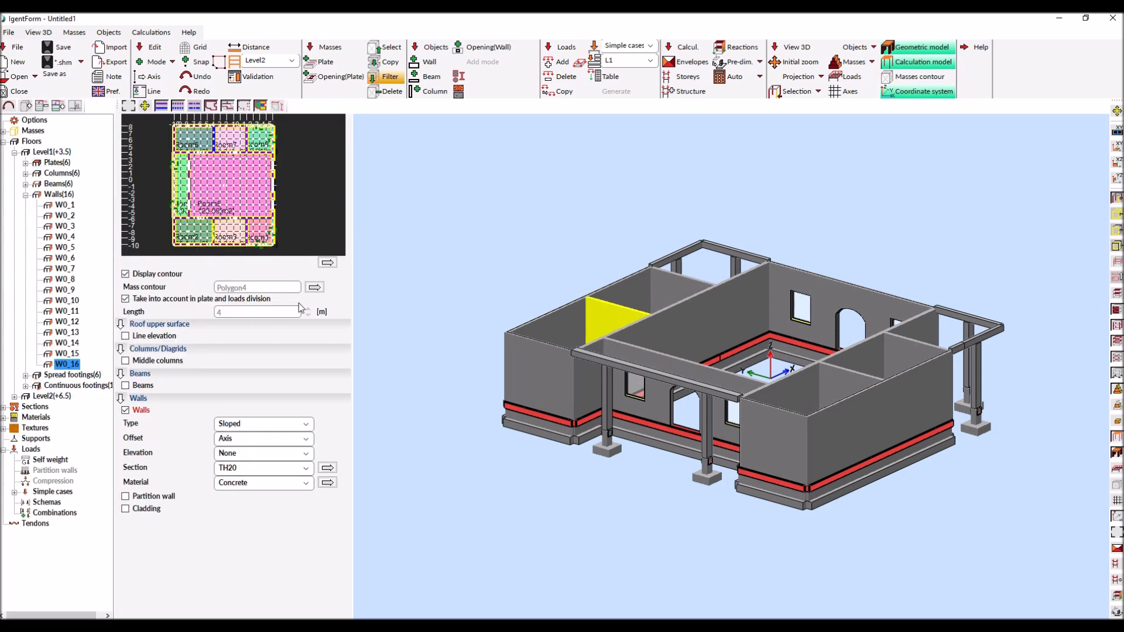
left_click(131, 299)
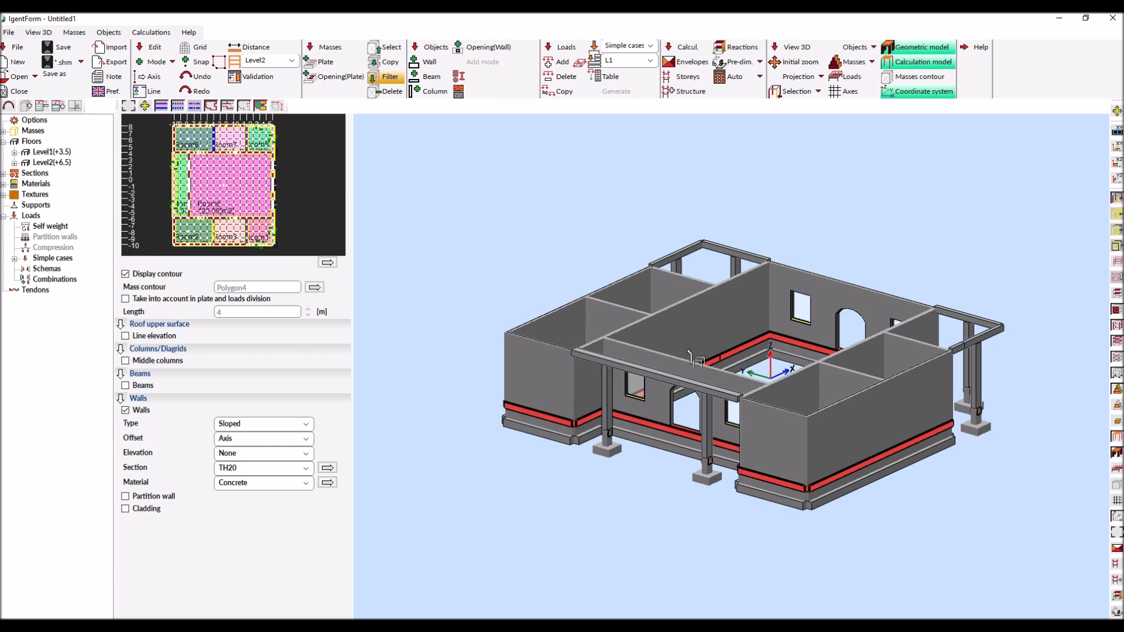
- Exclude the internal wall along y = -6 and its adjoining cross wall from plate and loads division
left_click(843, 380)
left_click(126, 299)
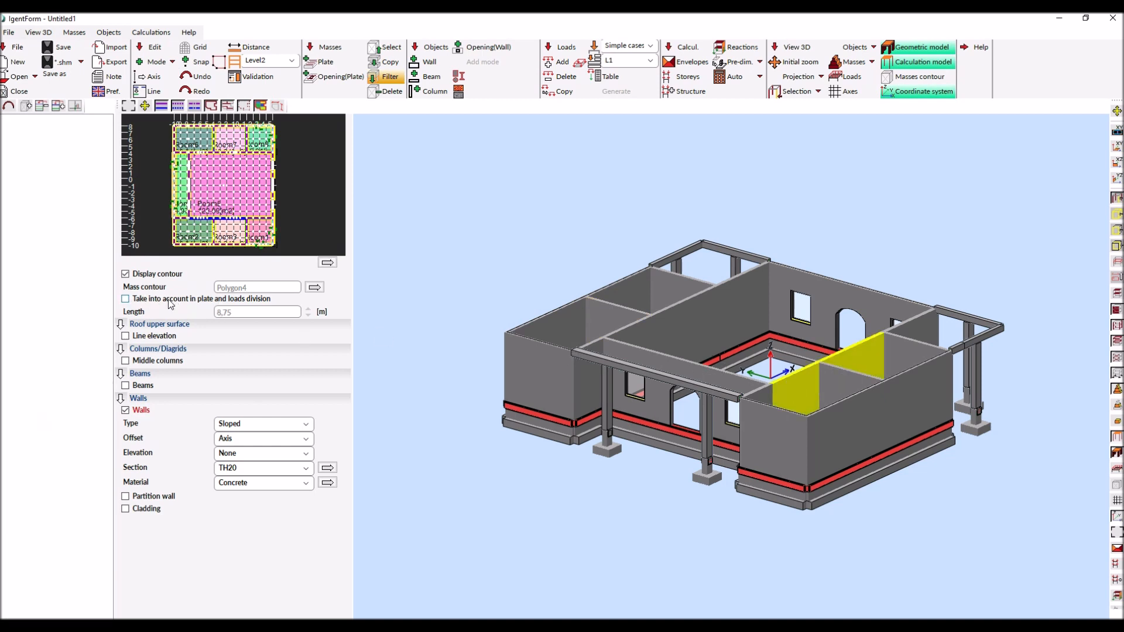
left_click(838, 377)
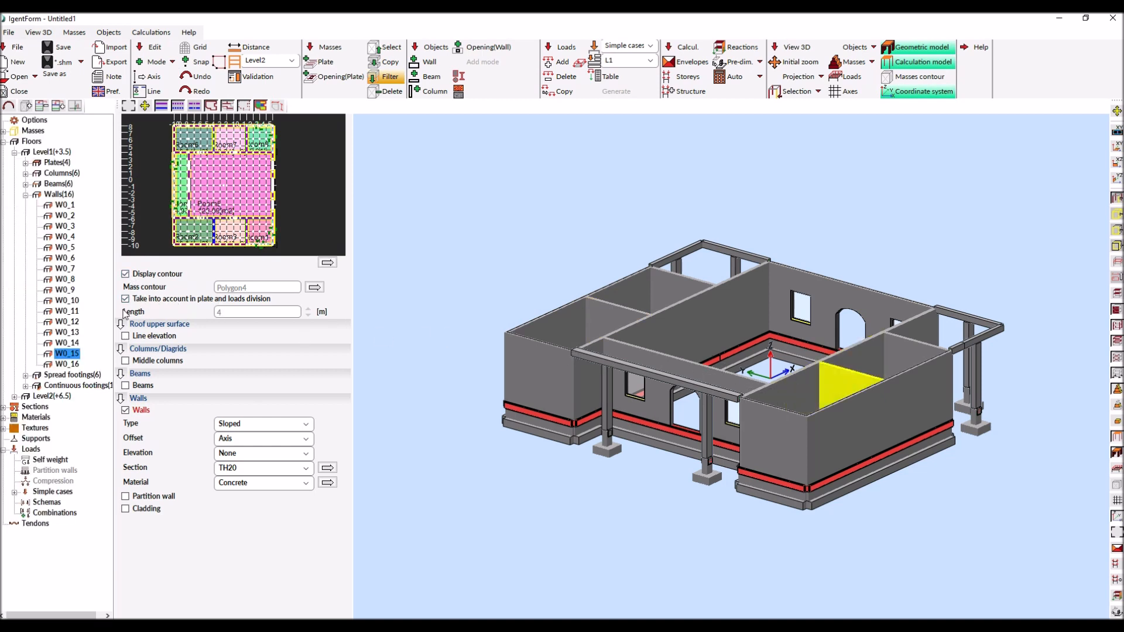
left_click(125, 299)
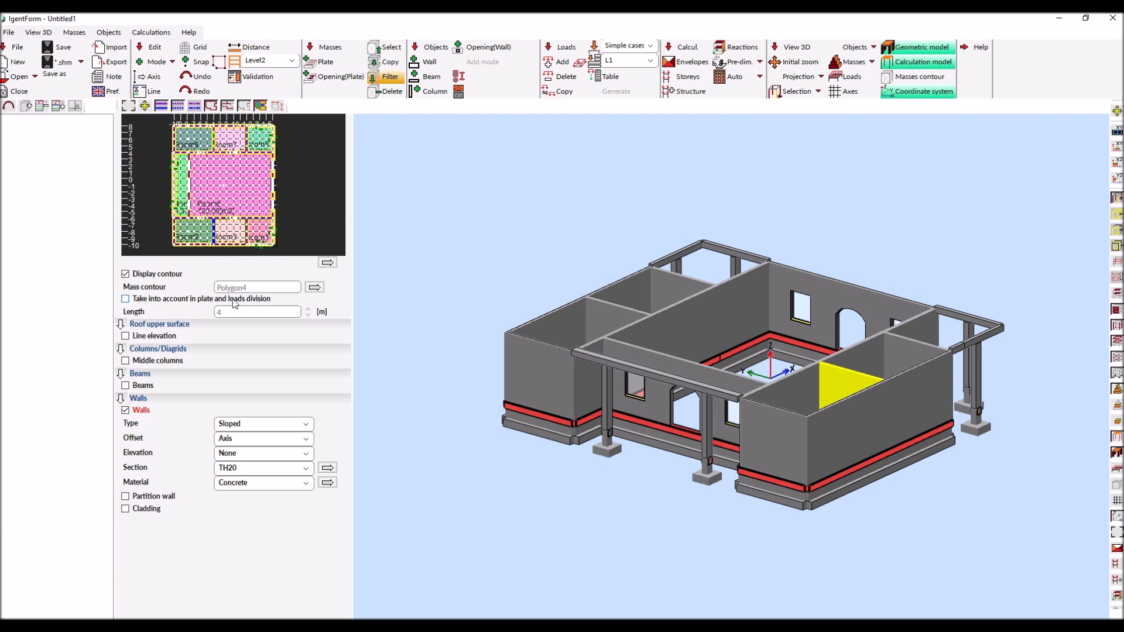
- Show the plates again and check the extent of each Level1 roof plate in the revised division
left_click(1115, 296)
left_click(664, 301)
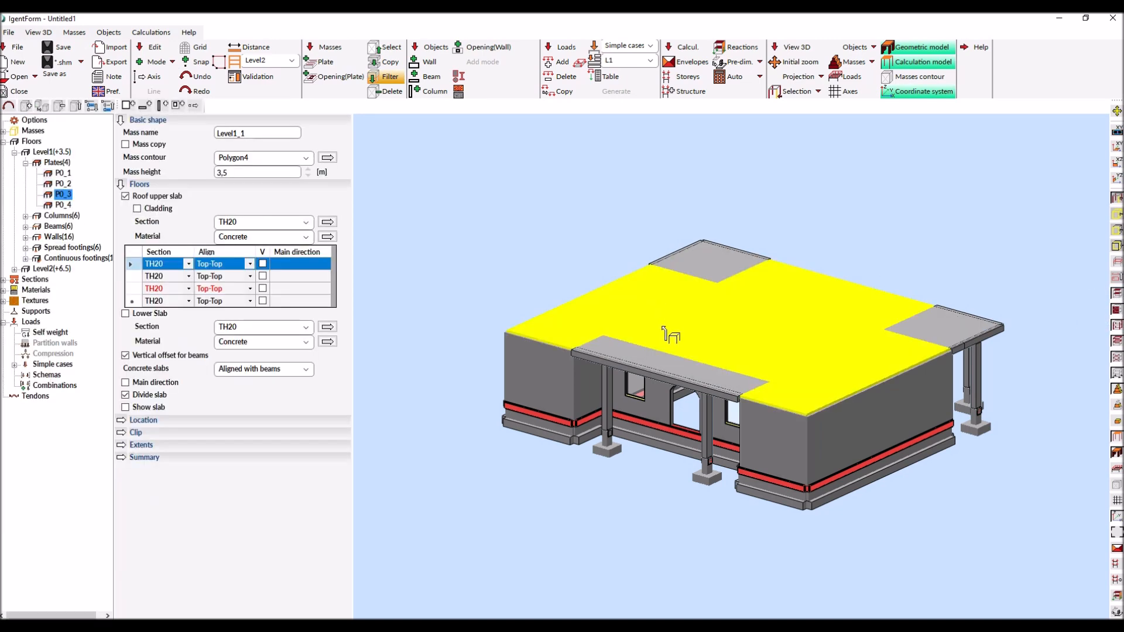
left_click(646, 359)
left_click(707, 248)
left_click(934, 343)
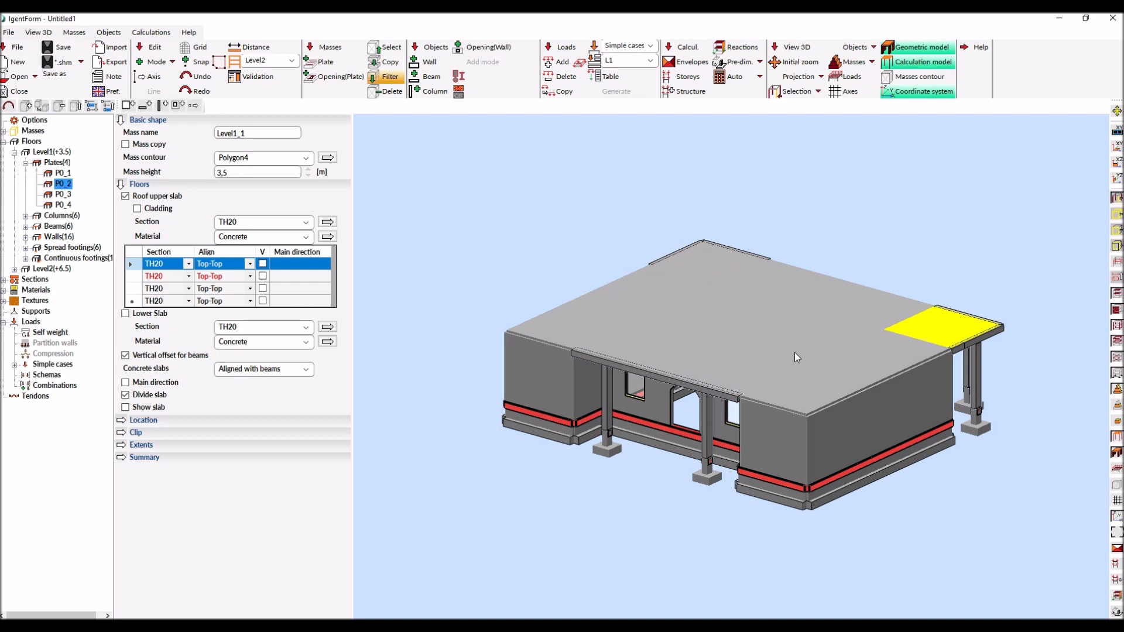
left_click(677, 364)
left_click(733, 317)
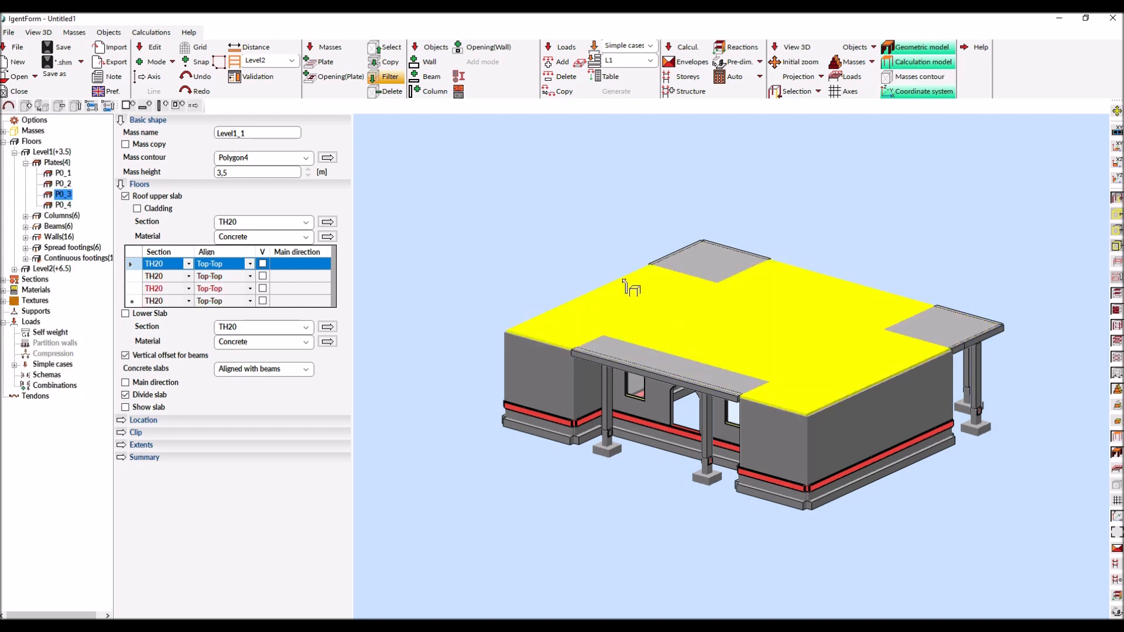
- Set the section of the divided slab's first plate, P0_1, to TH10 and highlight that plate in the model
scroll(622, 280, "up", 2)
left_click_drag(521, 203, 511, 206)
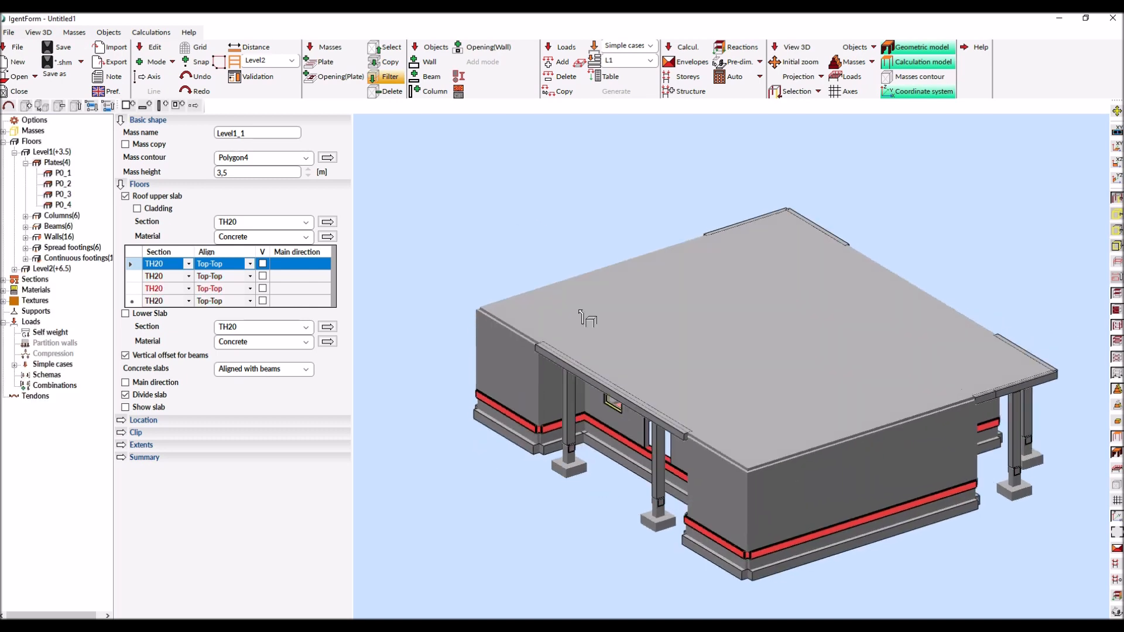
left_click(607, 366)
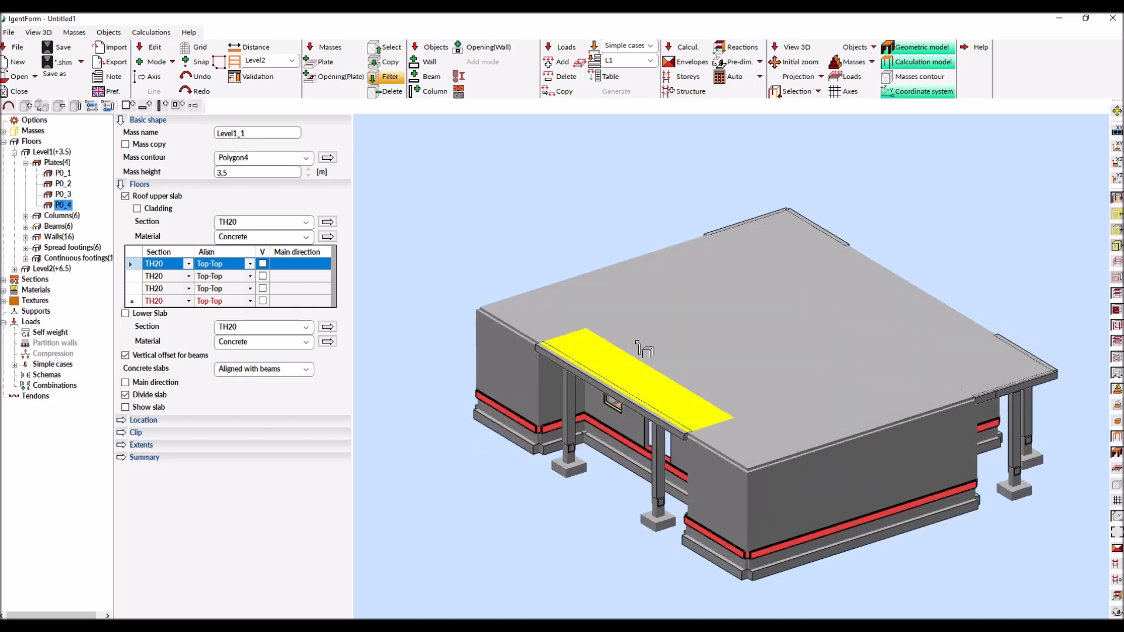
left_click(189, 264)
left_click(162, 277)
key("Tab")
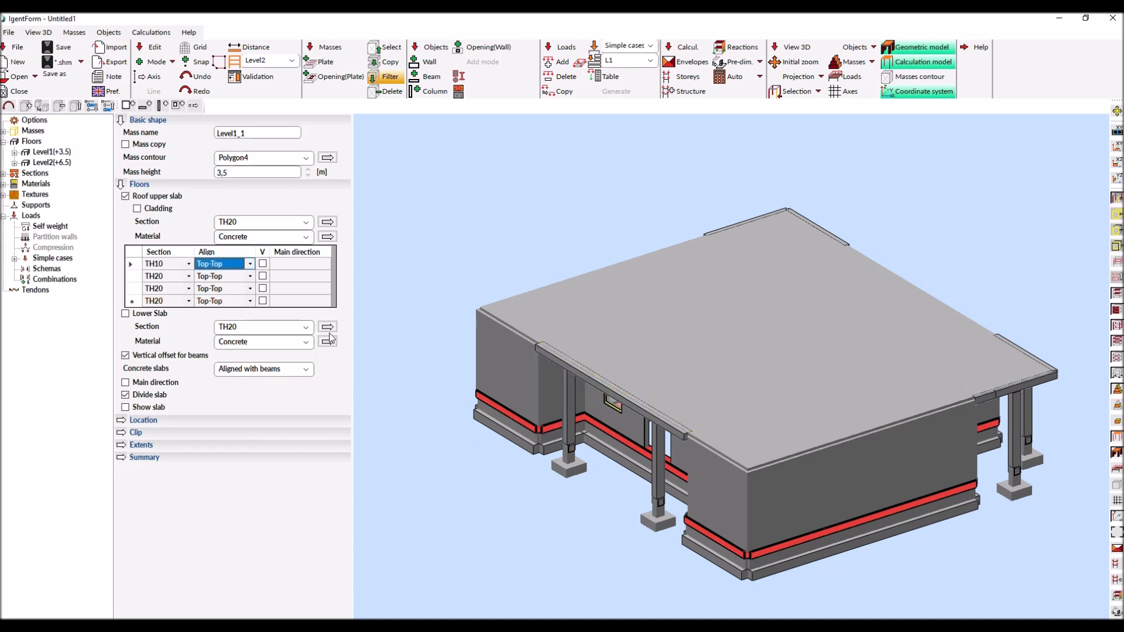
left_click(767, 247)
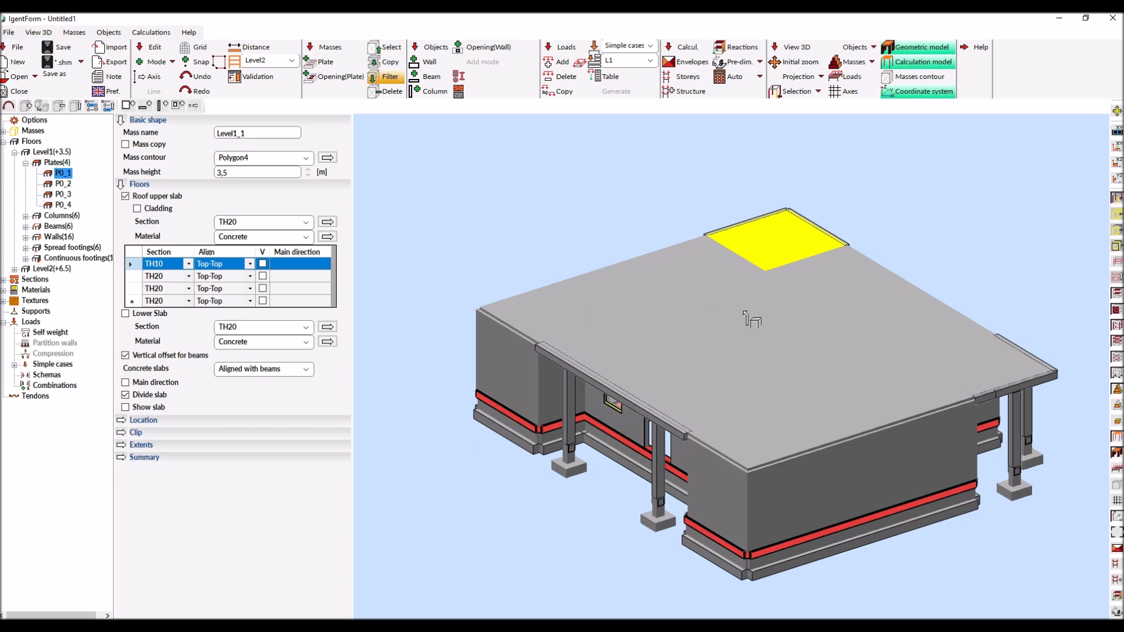
- Display the loads and turn on division into component loads for load case L1
scroll(752, 319, "up", 2)
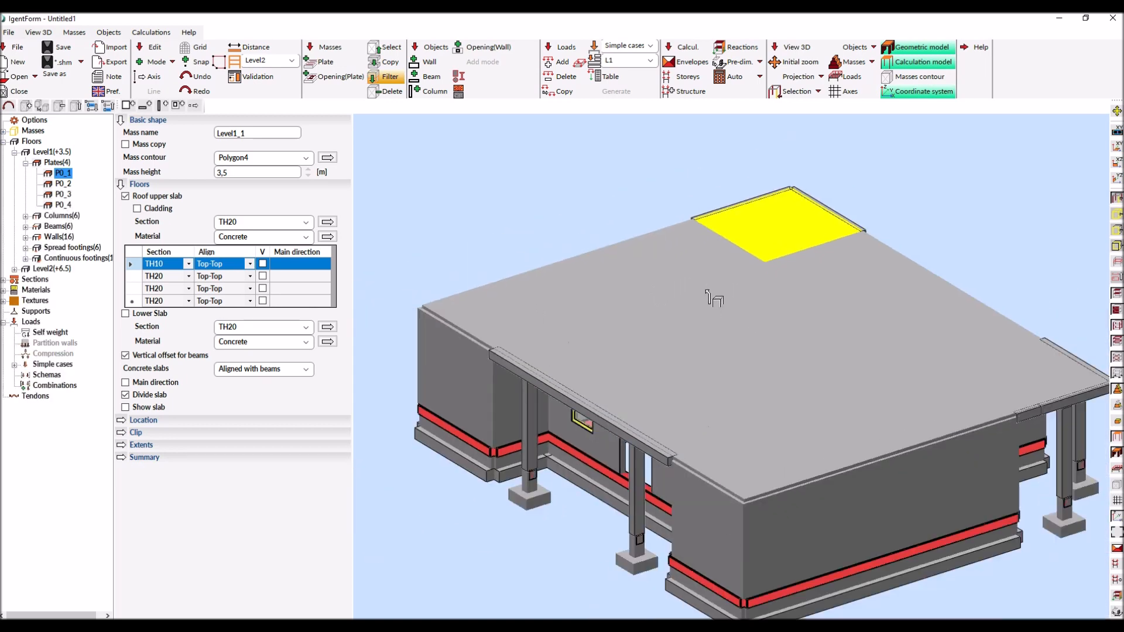
left_click(845, 78)
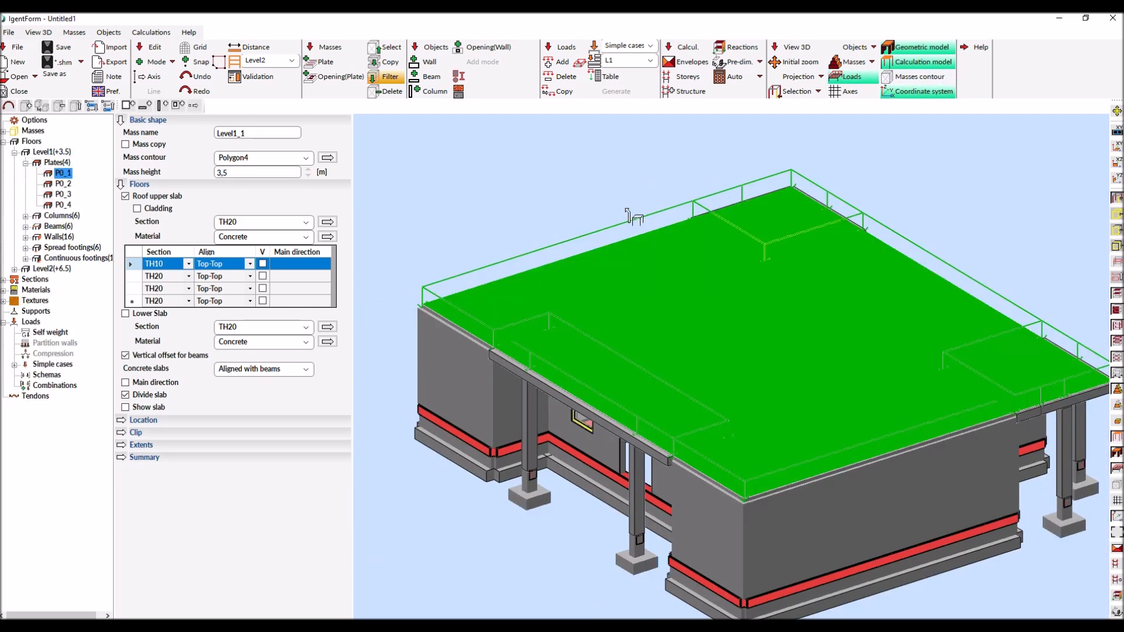
left_click(650, 61)
left_click(623, 82)
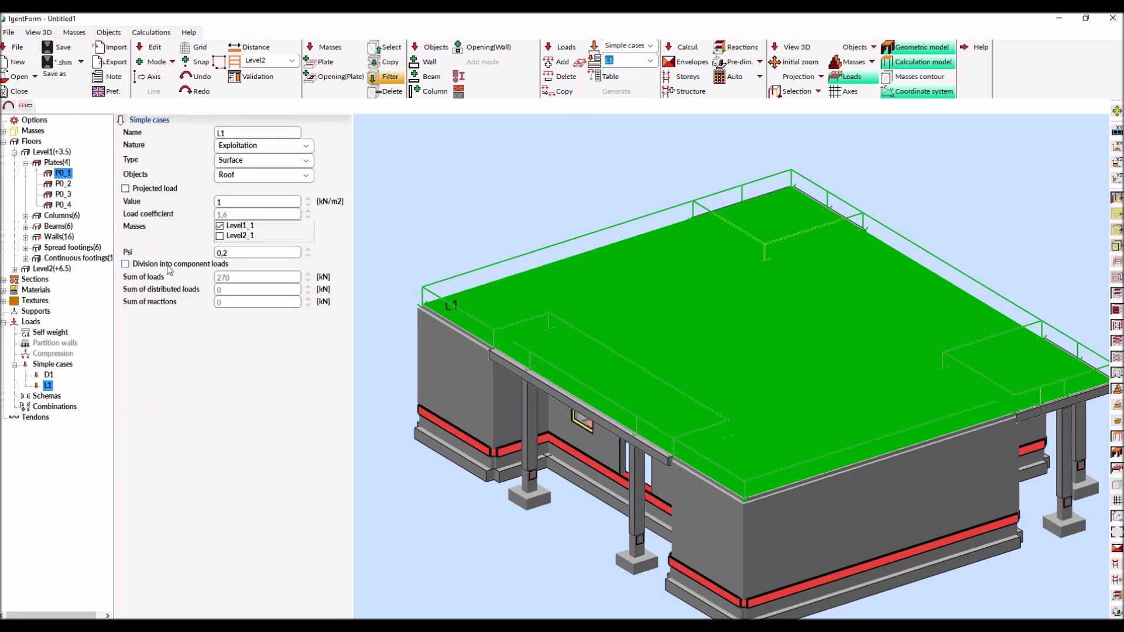
left_click(125, 264)
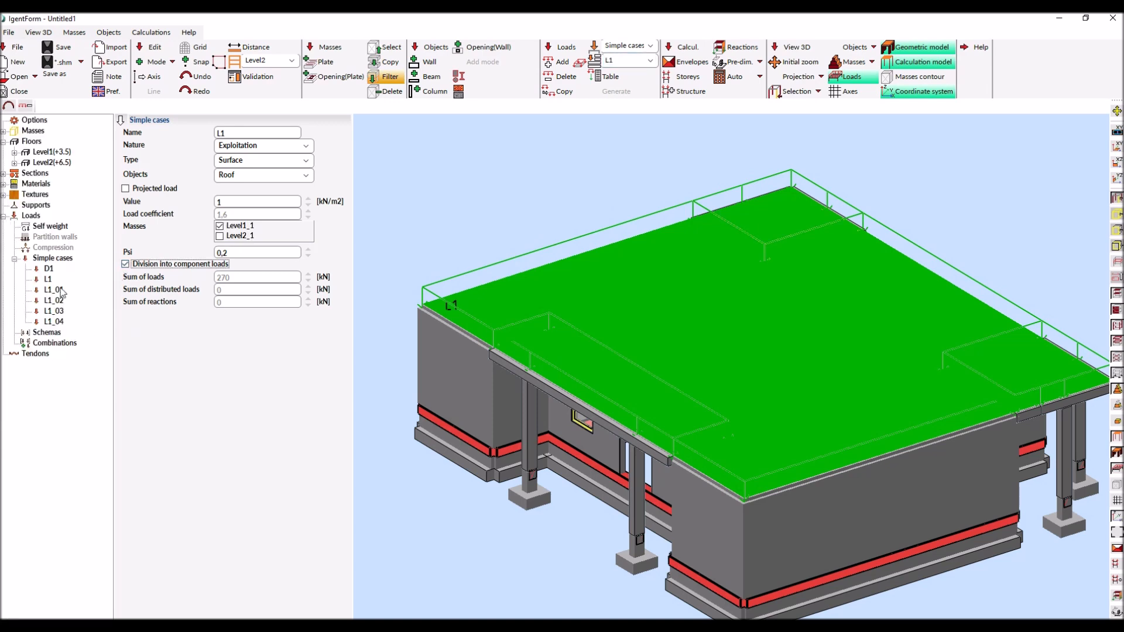
- Review component load cases L1_01 to L1_04 and set the value of L1_01 to 2 kN/m2
left_click(55, 290)
left_click(55, 301)
left_click(56, 311)
left_click(56, 321)
left_click(64, 290)
double_click(234, 193)
key("Tab")
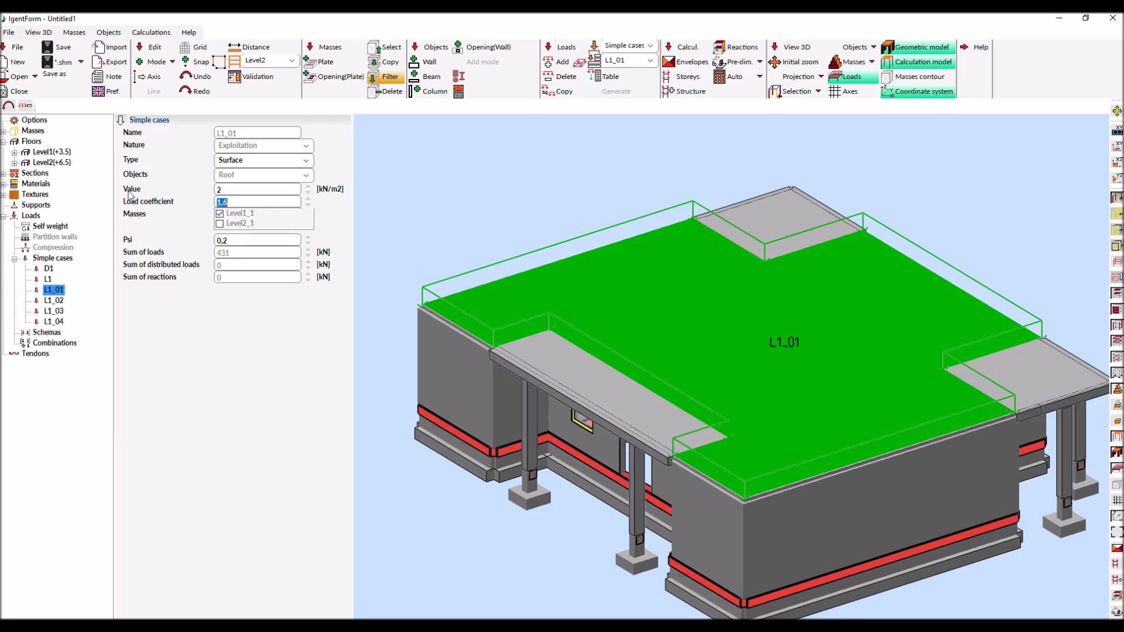
- Switch the load category to Schemas and add a schema with nature Exploitation
left_click(649, 46)
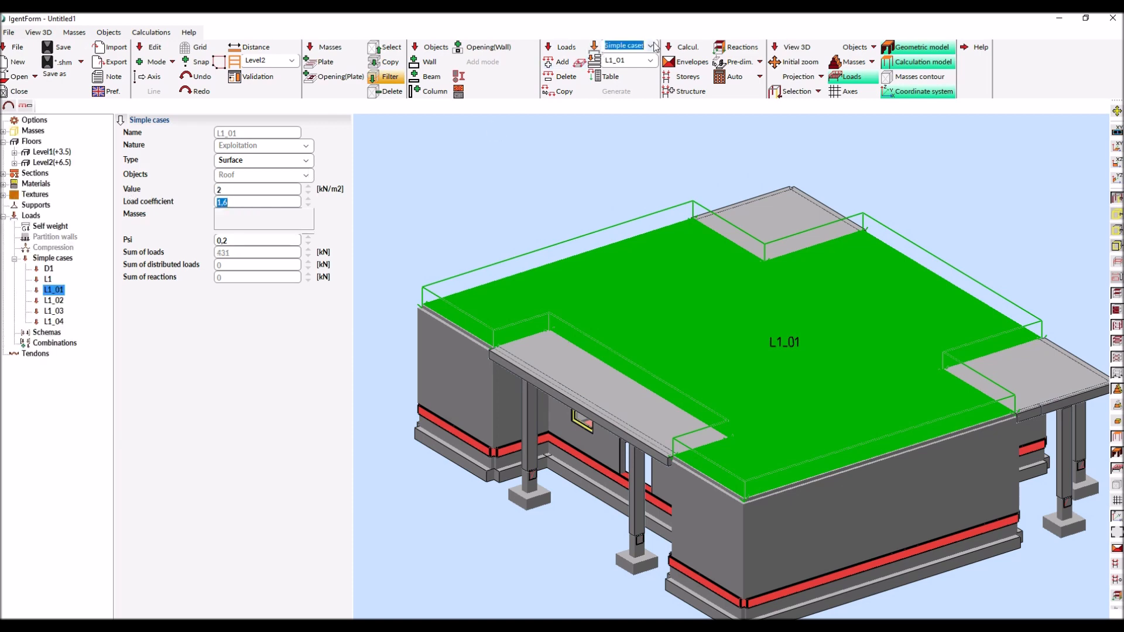
left_click(622, 69)
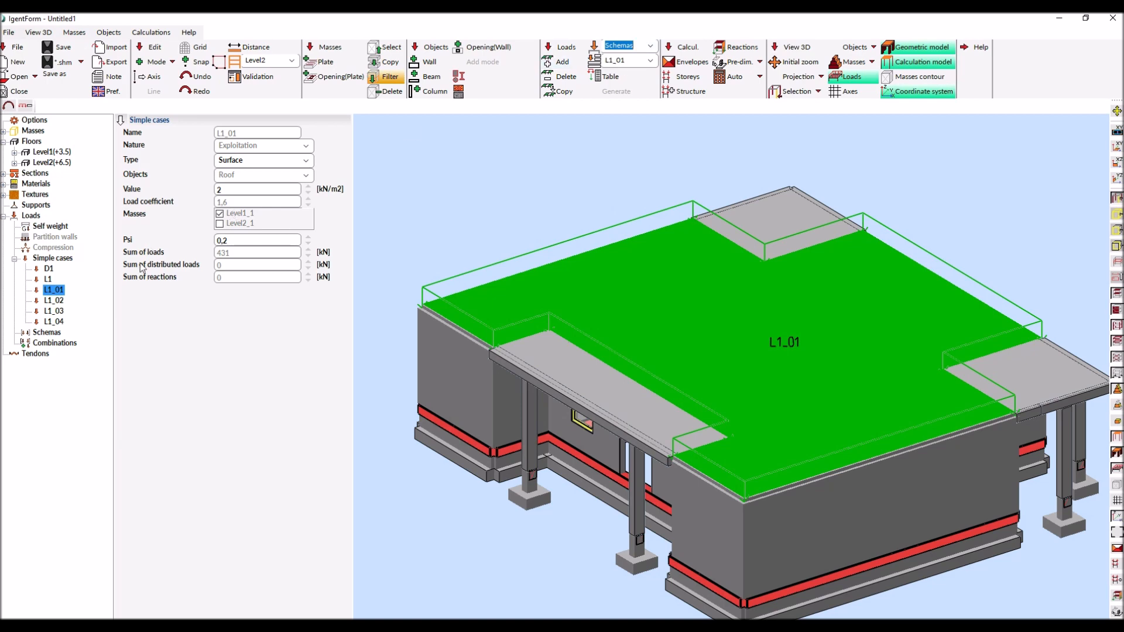
left_click(556, 62)
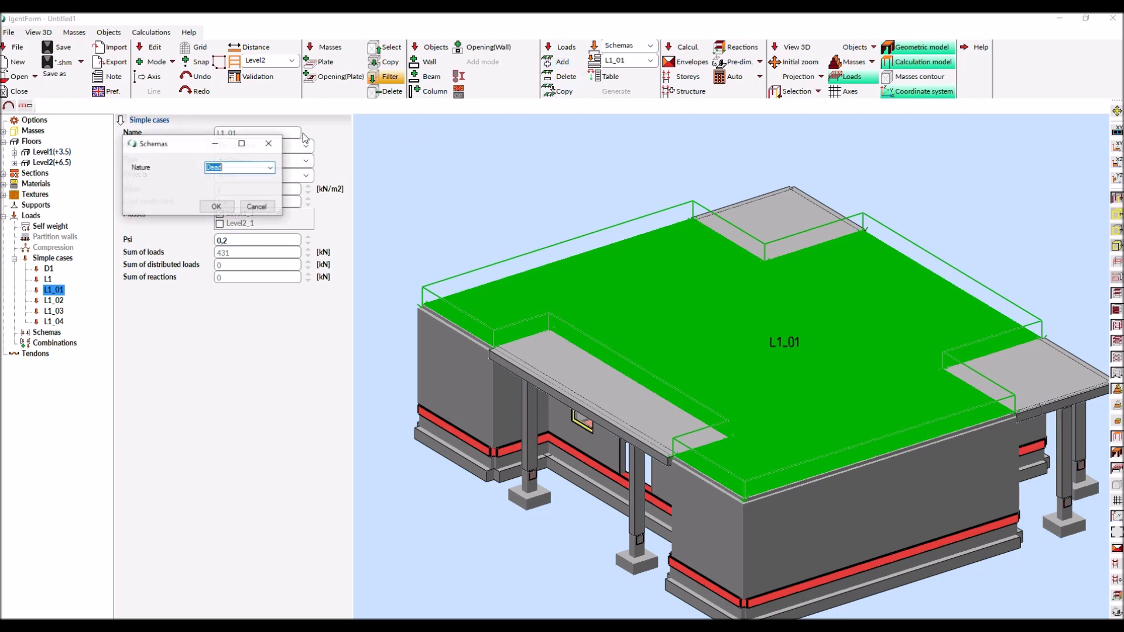
left_click(271, 168)
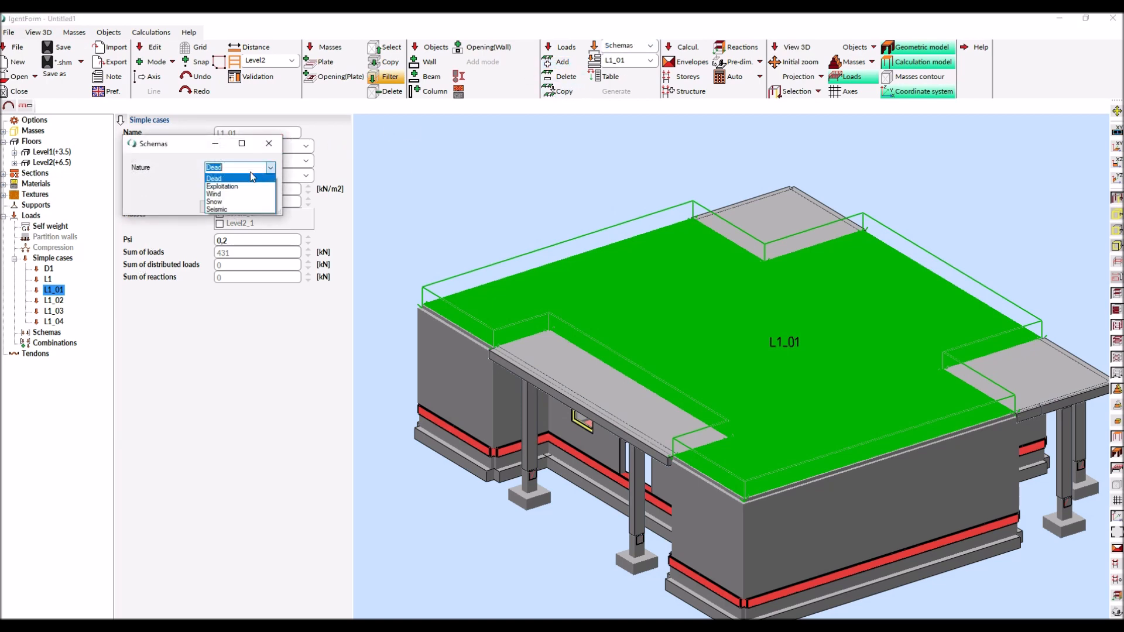
left_click(219, 184)
left_click(216, 206)
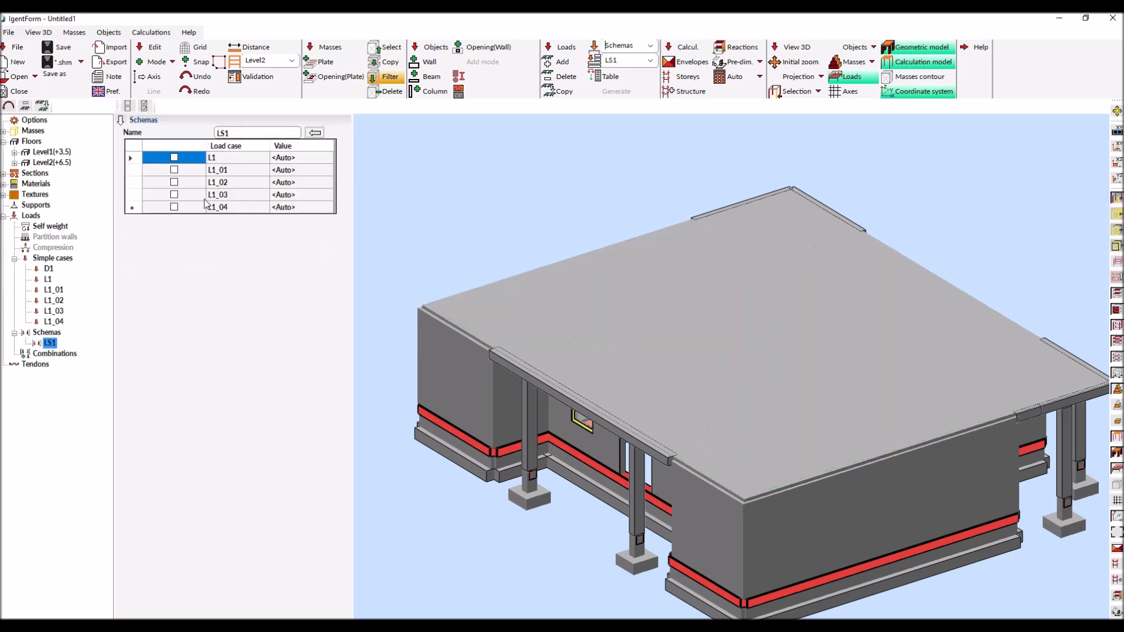
- Include component load cases L1_01, L1_02, L1_03 and L1_04 in schema LS1
left_click(173, 170)
left_click(174, 182)
left_click(174, 194)
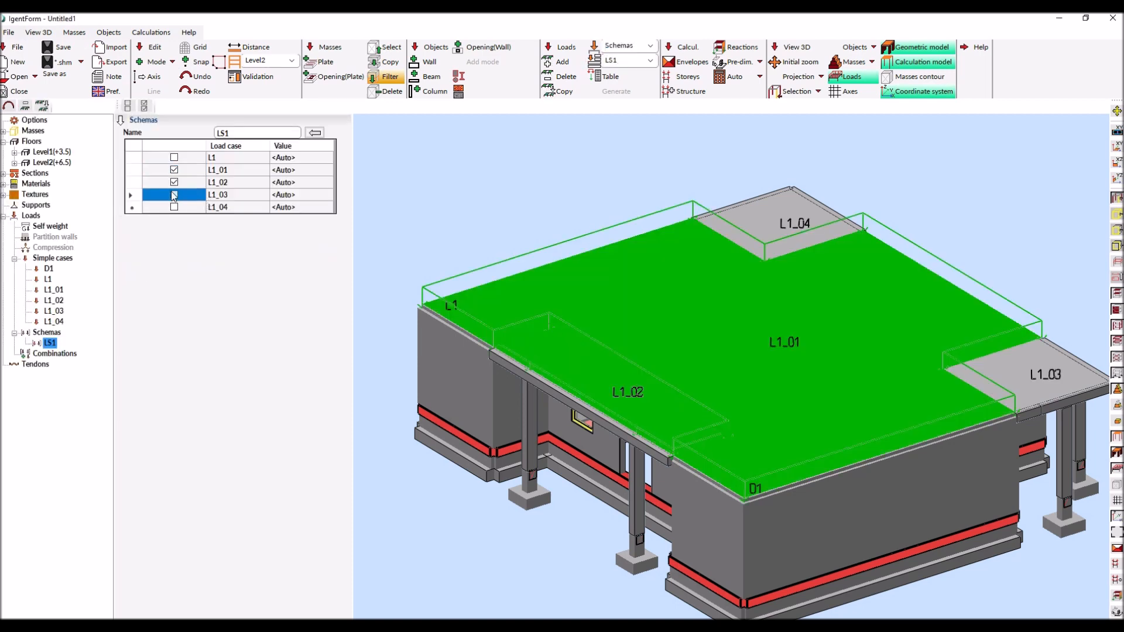
left_click(175, 207)
left_click(174, 207)
- Copy schema LS1 to a new schema and keep only load case L1_01 in the copy
left_click(562, 92)
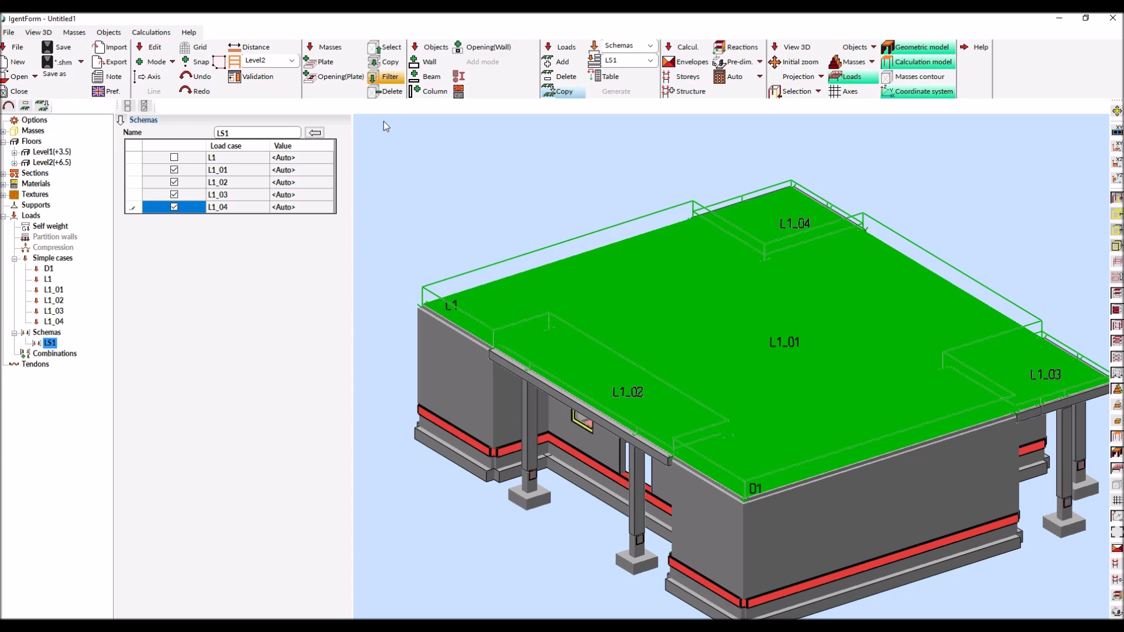
left_click(232, 222)
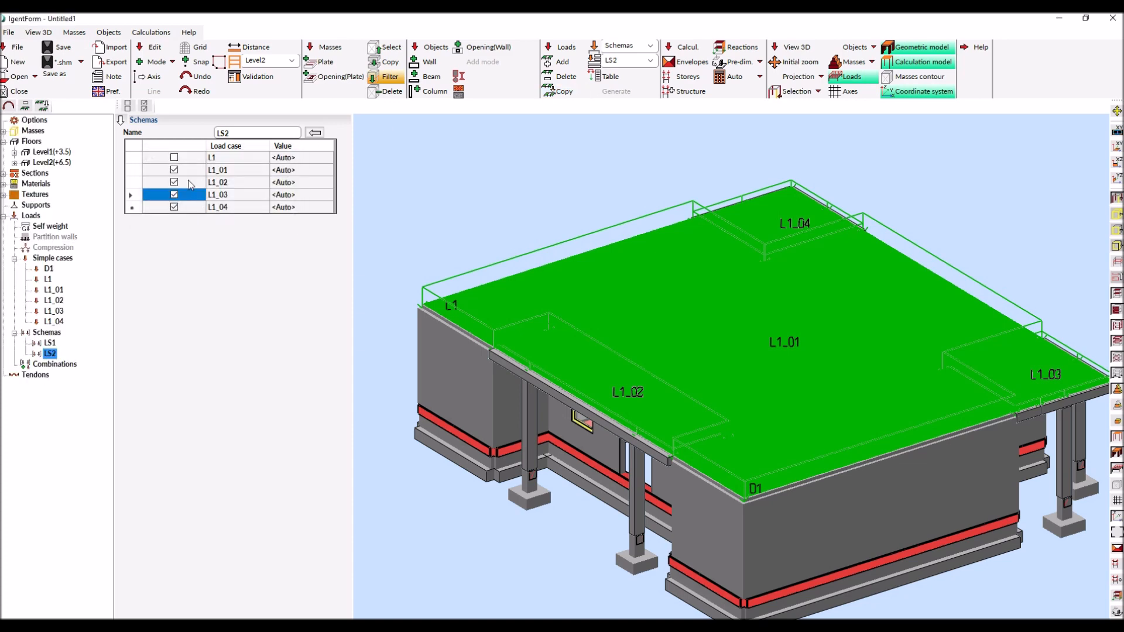
left_click(174, 182)
left_click(173, 194)
left_click(174, 207)
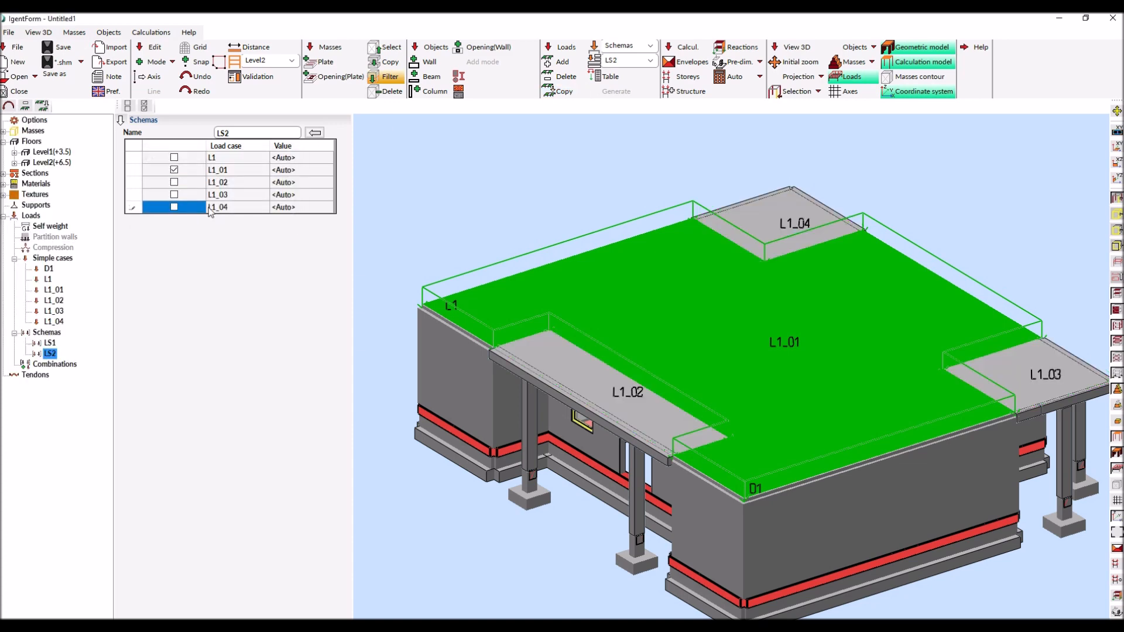
- Copy schema LS2 with nature Exploitation, excluding L1_01 and including L1_02, L1_03 and L1_04 in the copy
left_click(553, 91)
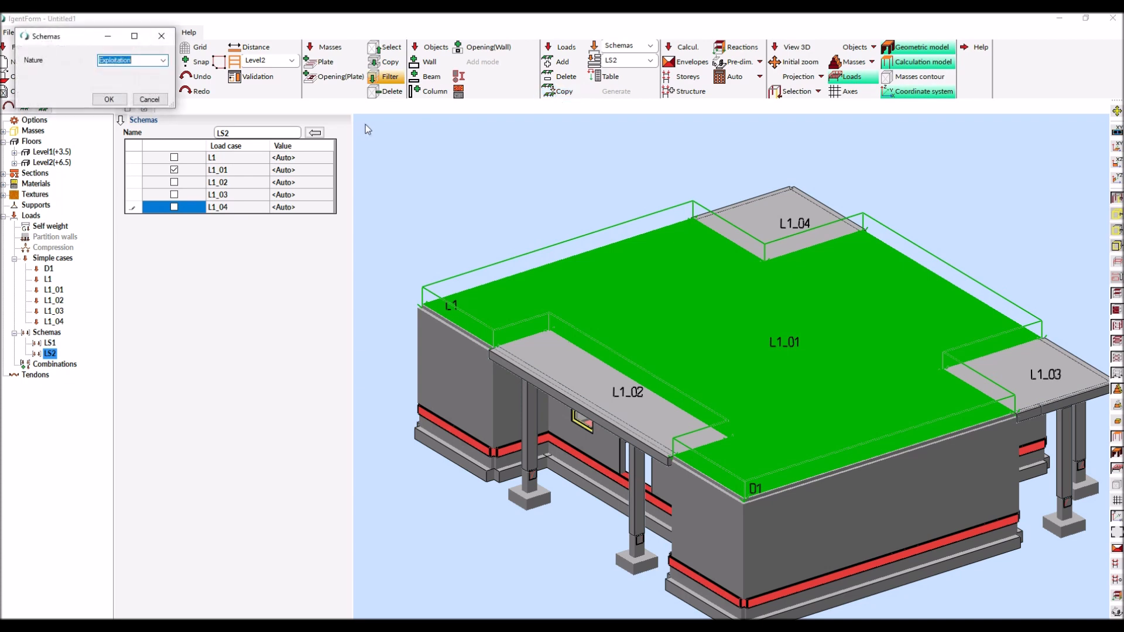
left_click(109, 99)
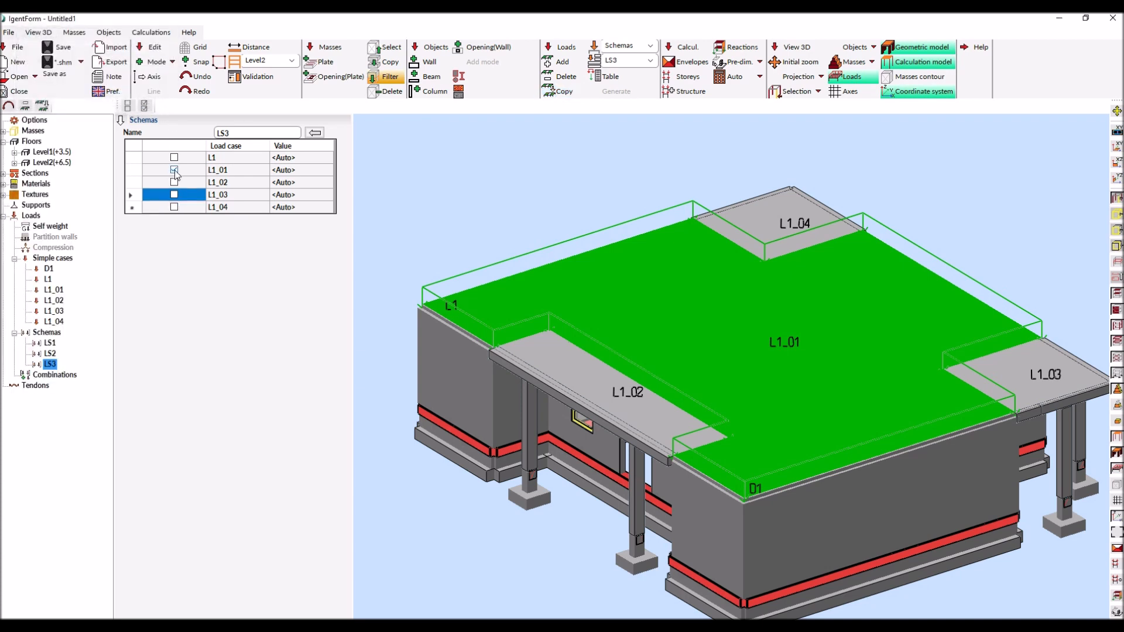
left_click(174, 170)
left_click(174, 182)
left_click(174, 194)
left_click(173, 207)
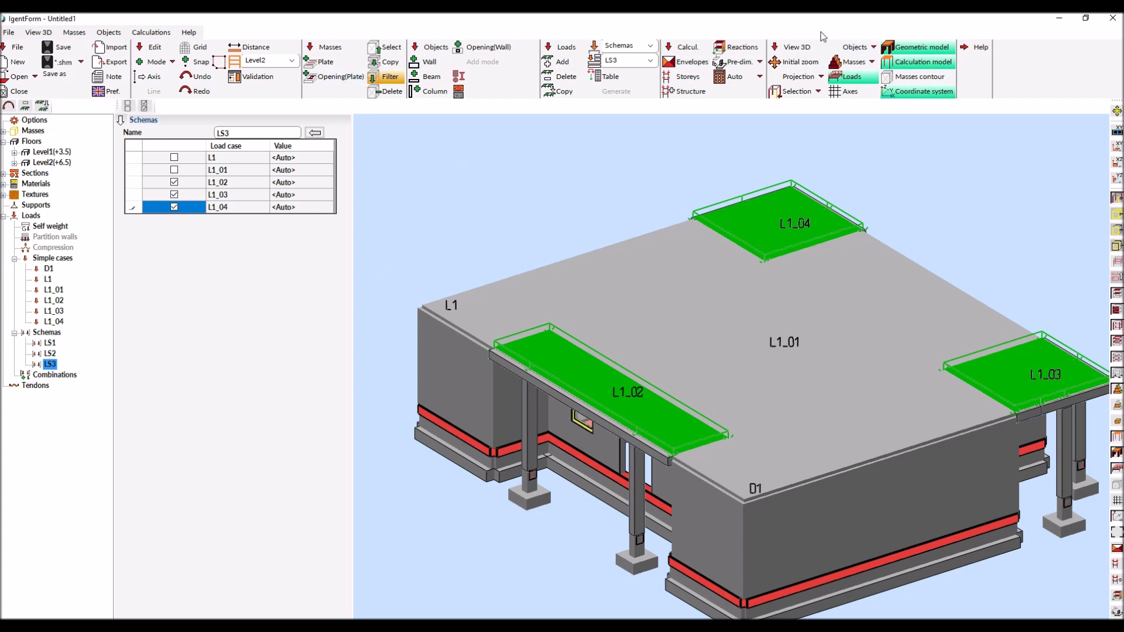
- Set the load combination code to EN 1990:2002 and generate the code combinations
left_click(565, 47)
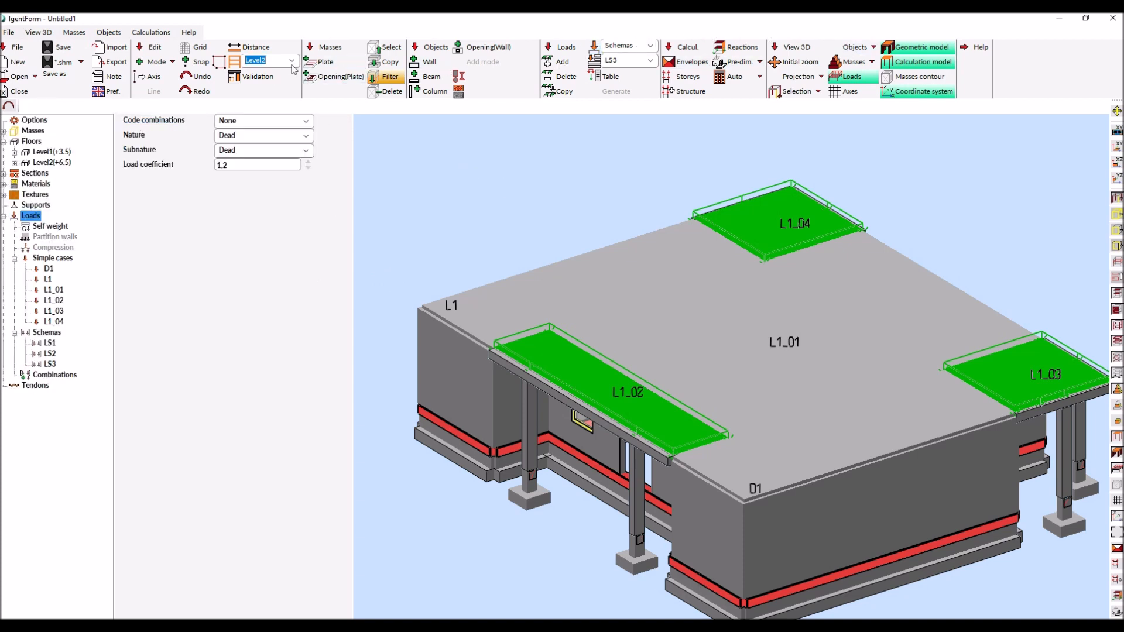
left_click(307, 124)
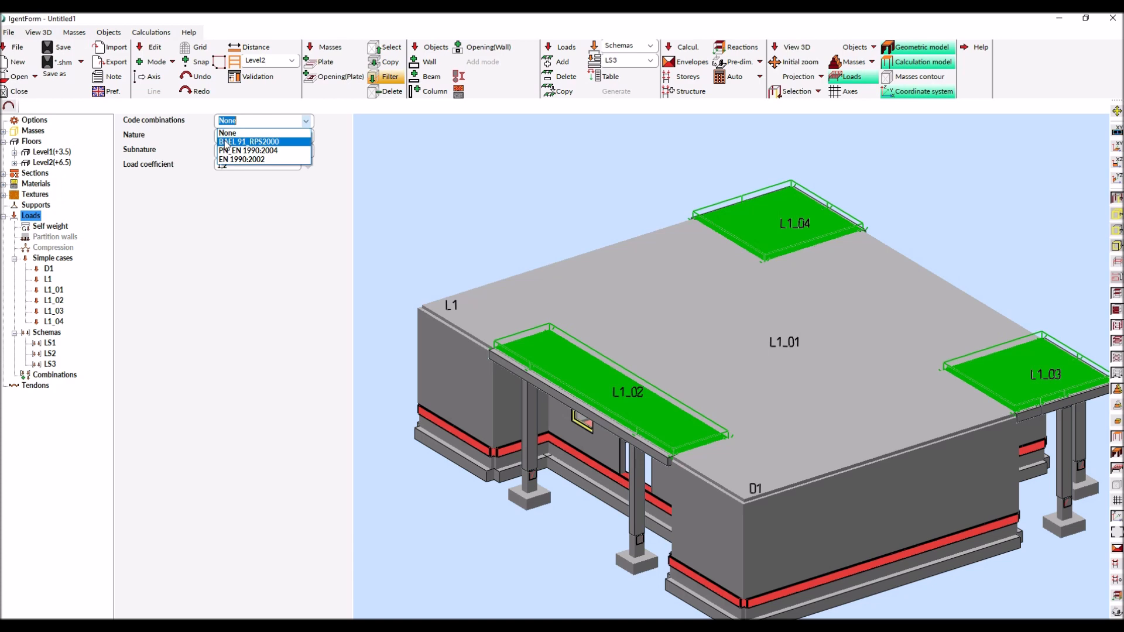
left_click(241, 160)
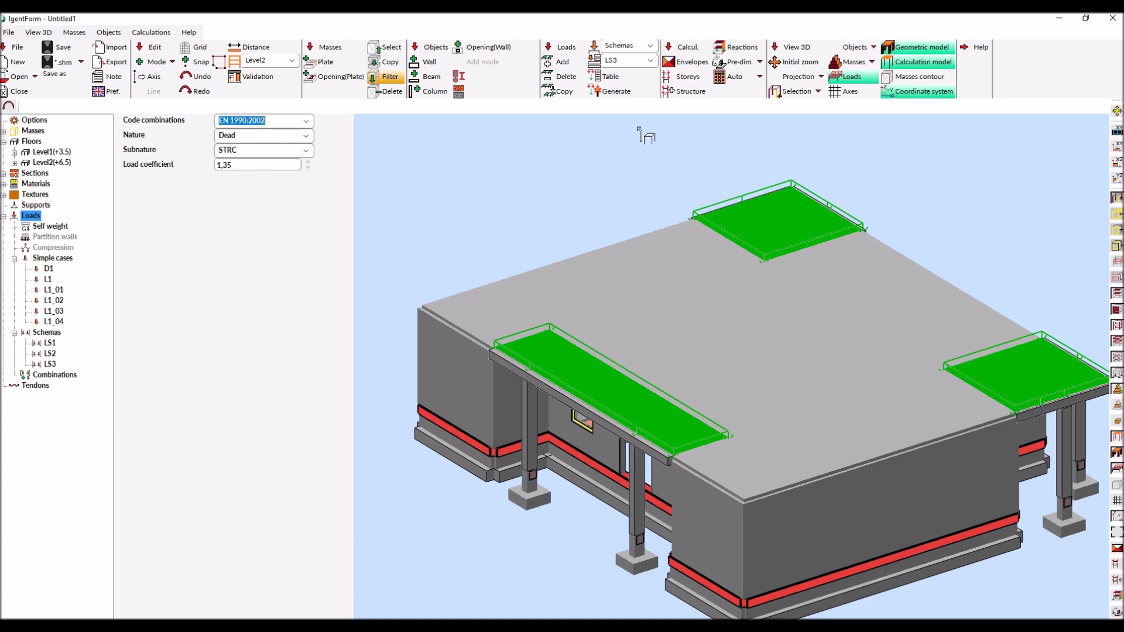
left_click(617, 92)
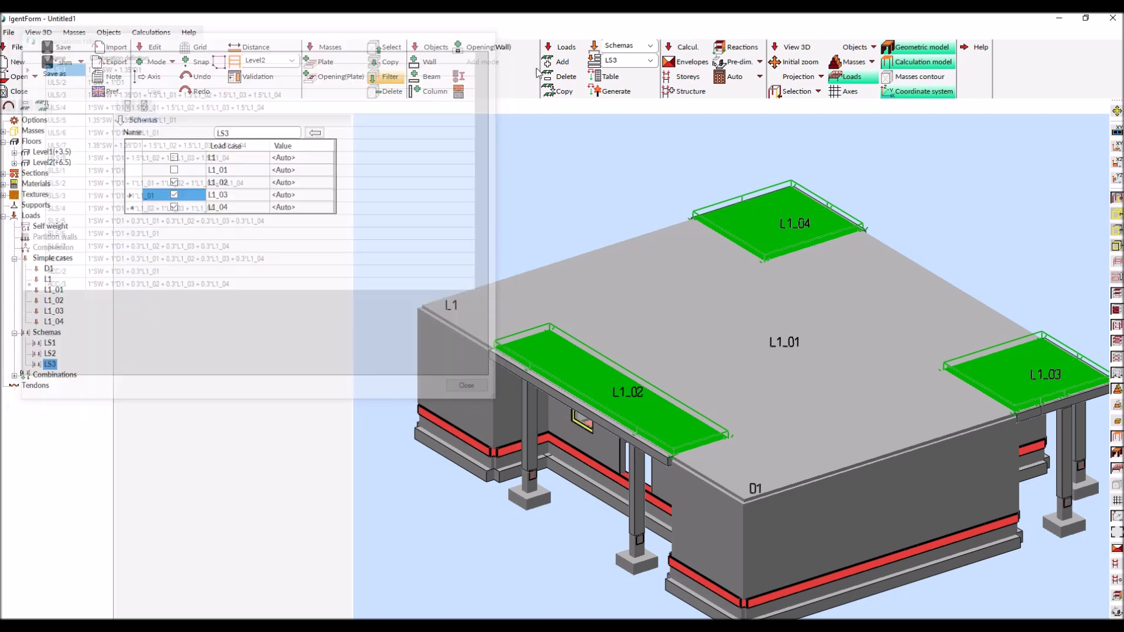
- Turn off the loads, level filter and geometric model, and display the load envelopes for the whole building
scroll(566, 177, "down", 3)
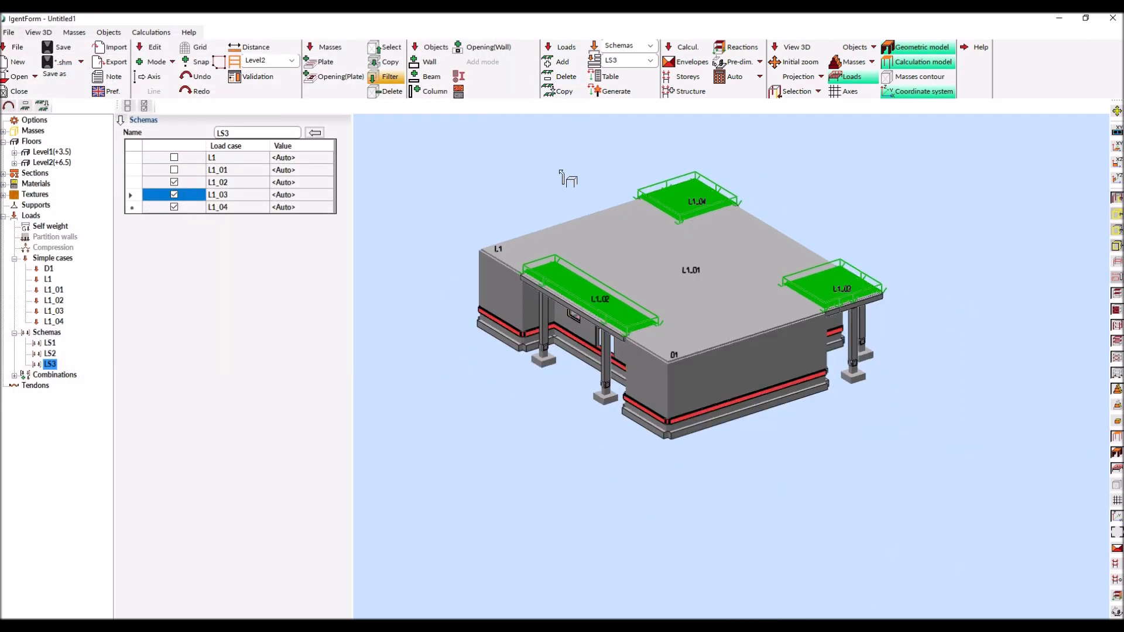
scroll(567, 177, "up", 2)
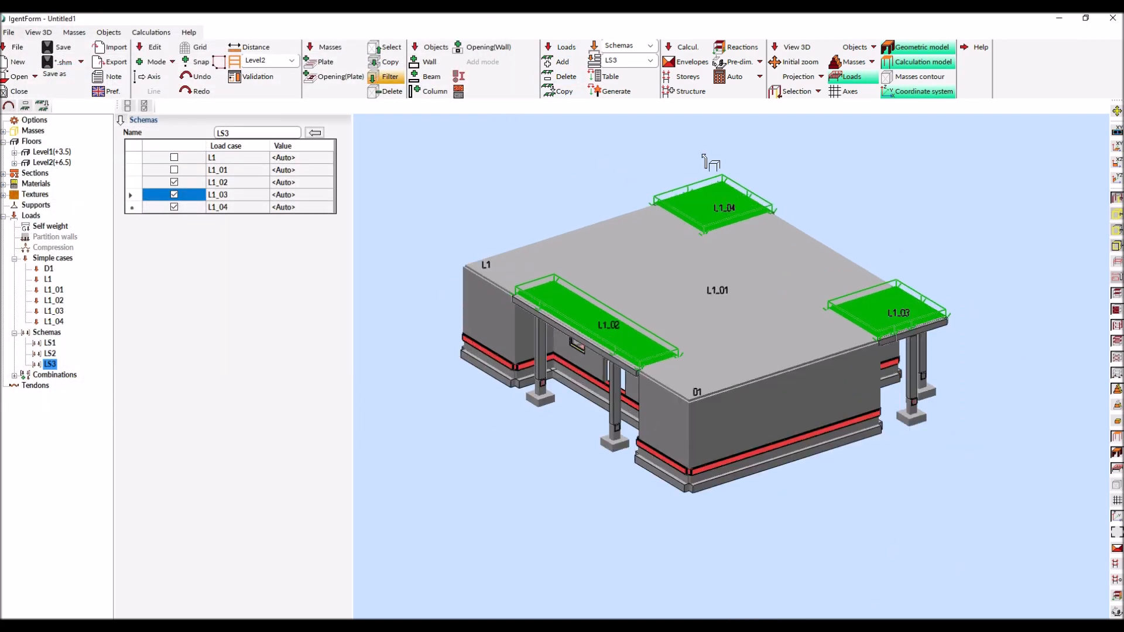
left_click(852, 78)
left_click(387, 77)
left_click(691, 62)
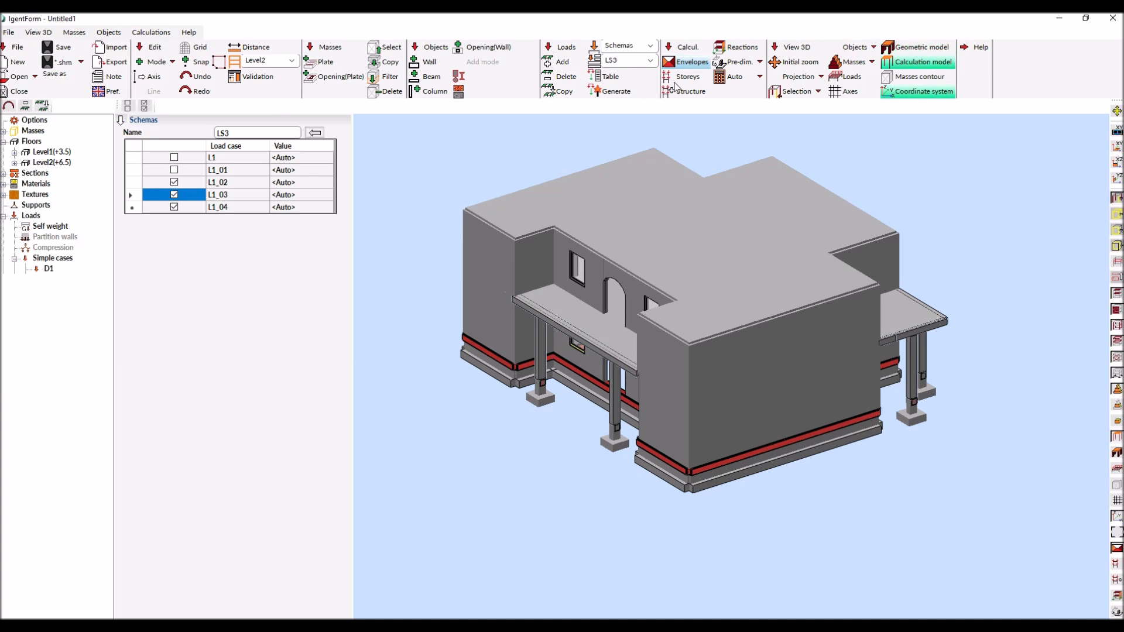
middle_click_drag(580, 193, 625, 151)
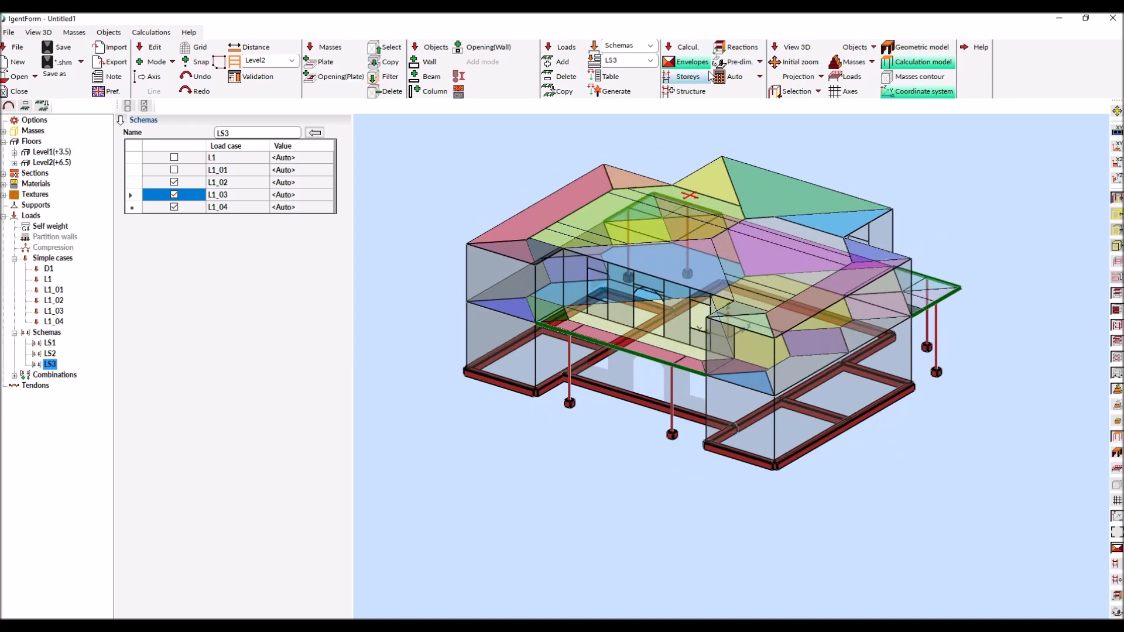
- Run the Storeys load takedown calculation and display its results for load cases D1 and L1_03
left_click(678, 82)
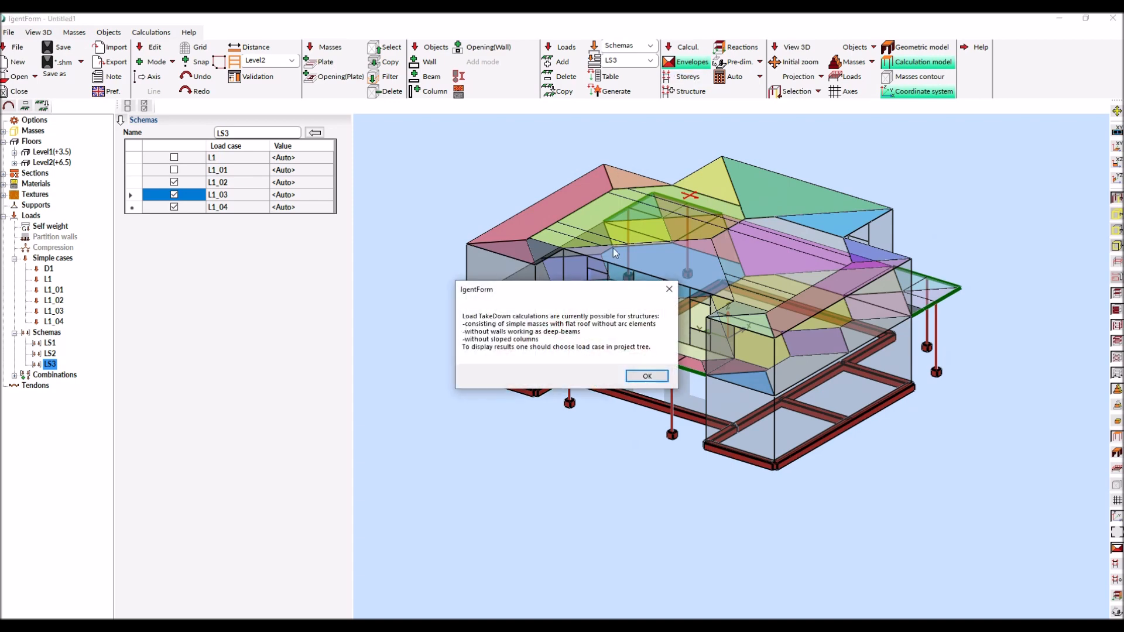
left_click(646, 375)
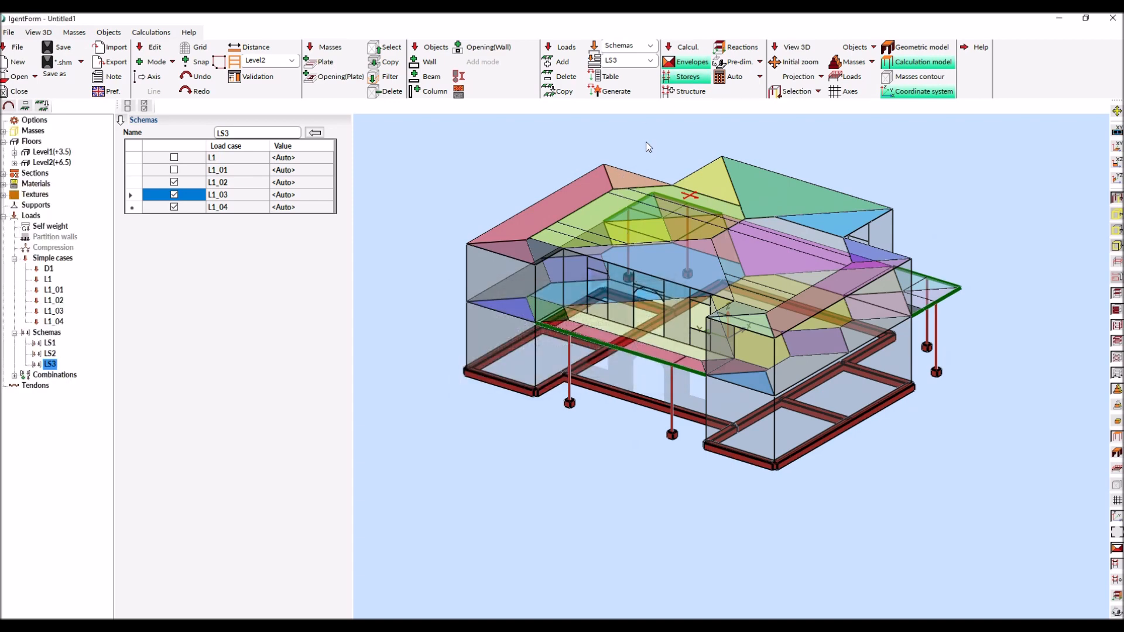
left_click(649, 61)
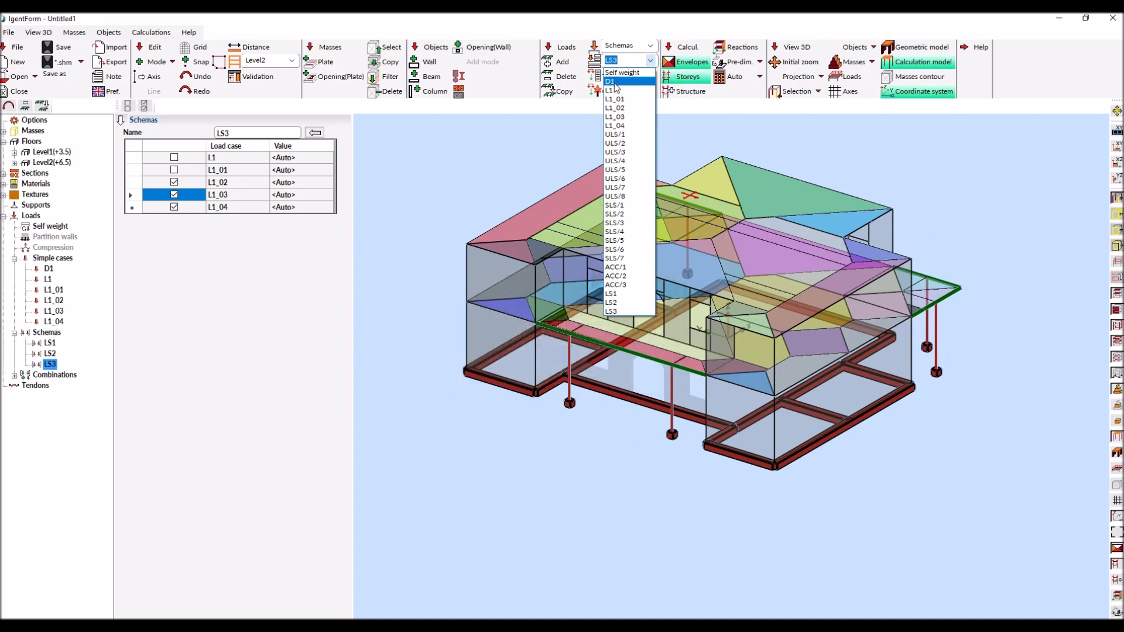
left_click(618, 72)
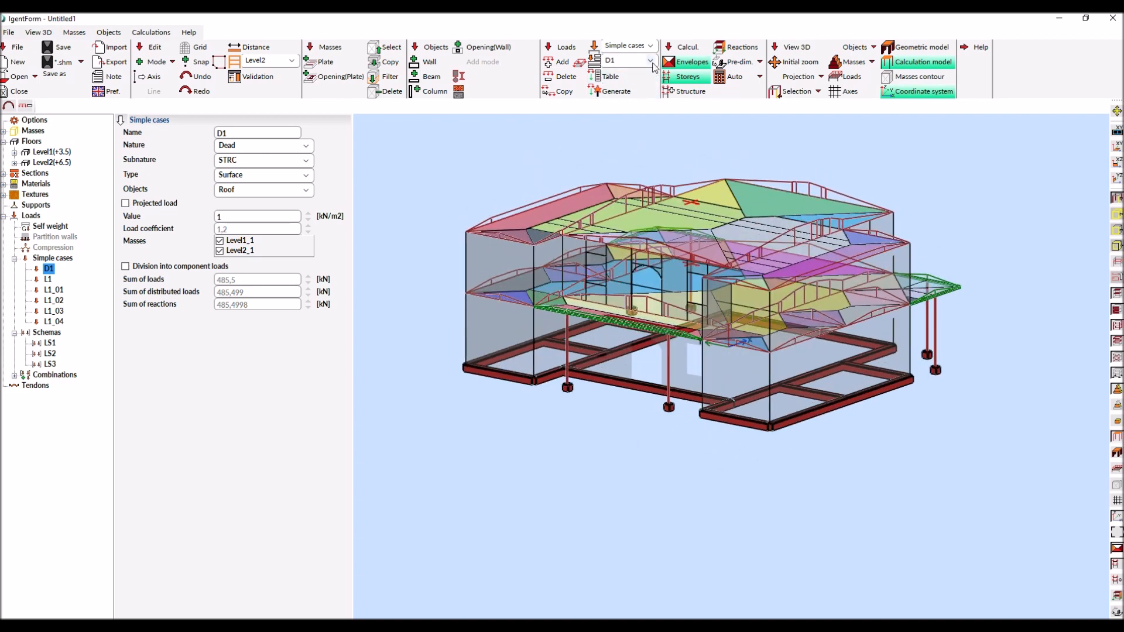
left_click(649, 61)
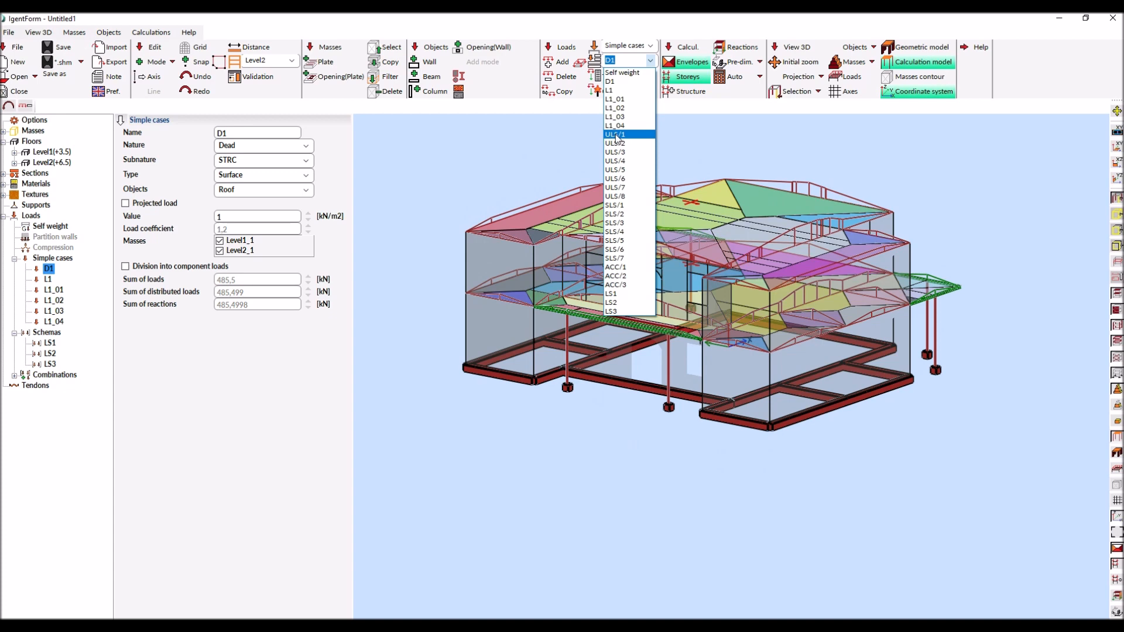
left_click(614, 117)
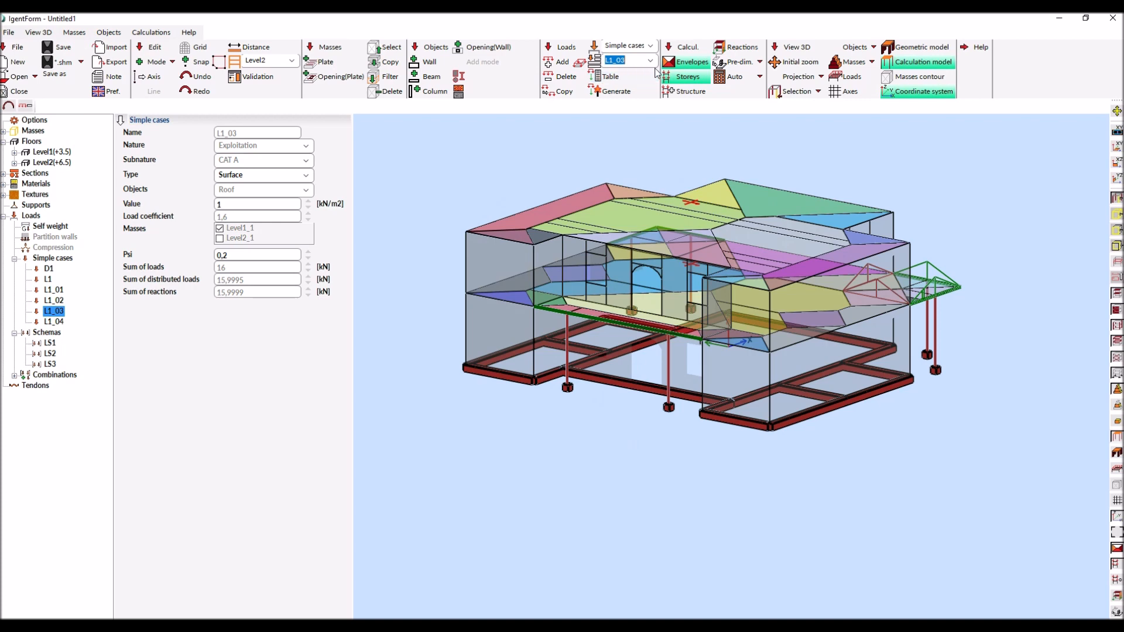
- Display the Structure results for load case L1_03 and switch the display to Reactions
left_click(689, 92)
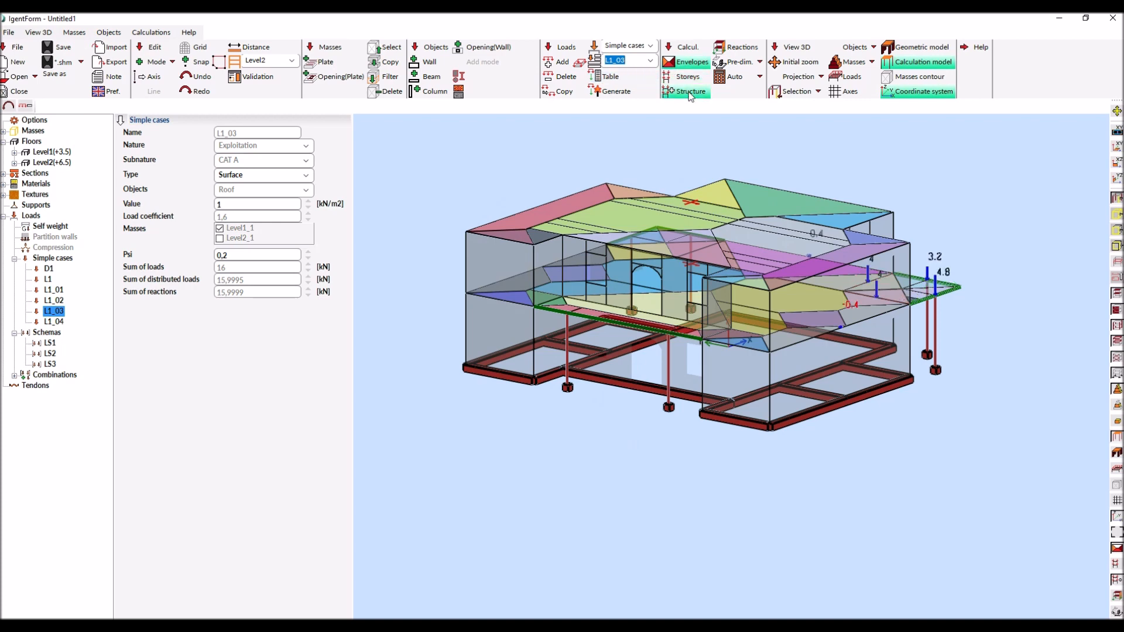
middle_click_drag(671, 146, 579, 158)
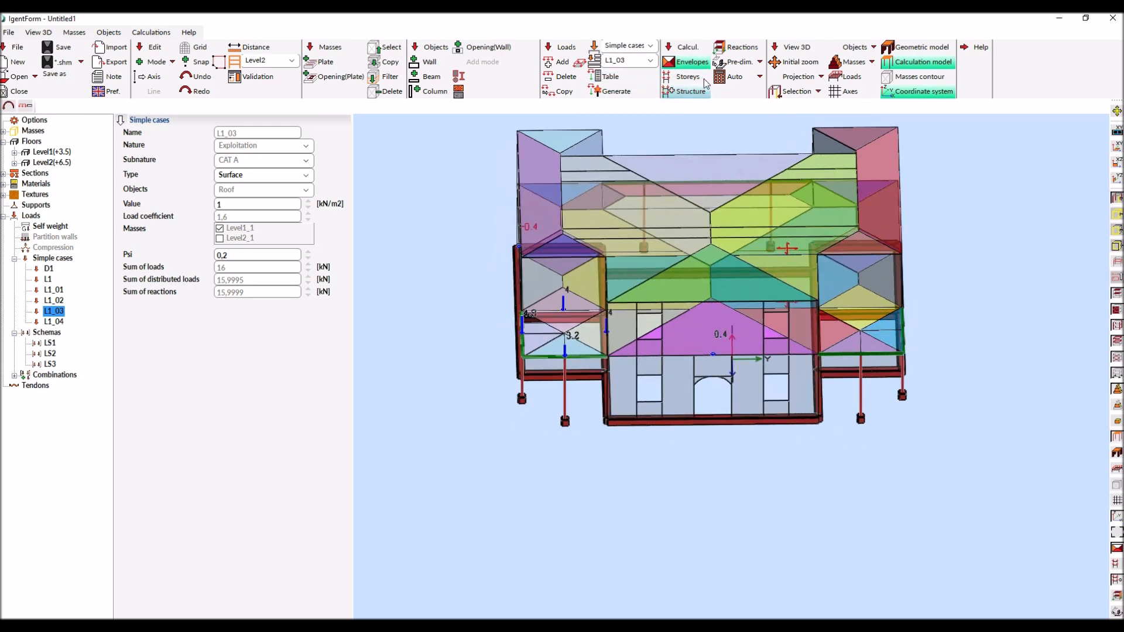
left_click(741, 47)
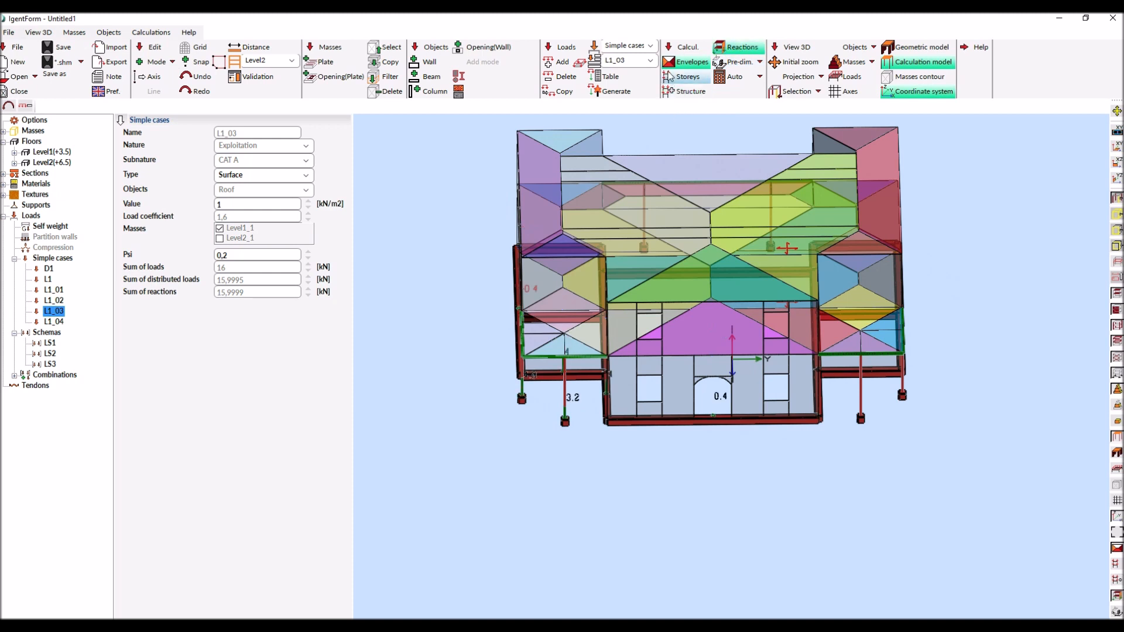
- Review the reactions for load case D1, the component load cases, and the ULS, SLS and ACC combinations
left_click(651, 61)
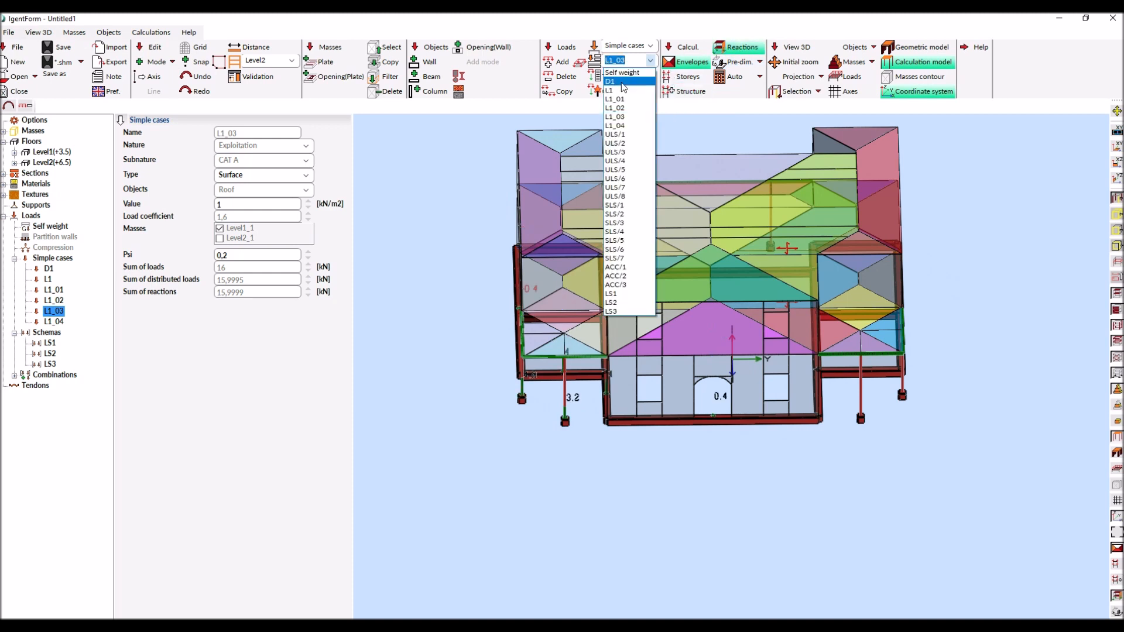
left_click(623, 72)
middle_click_drag(504, 251, 485, 205)
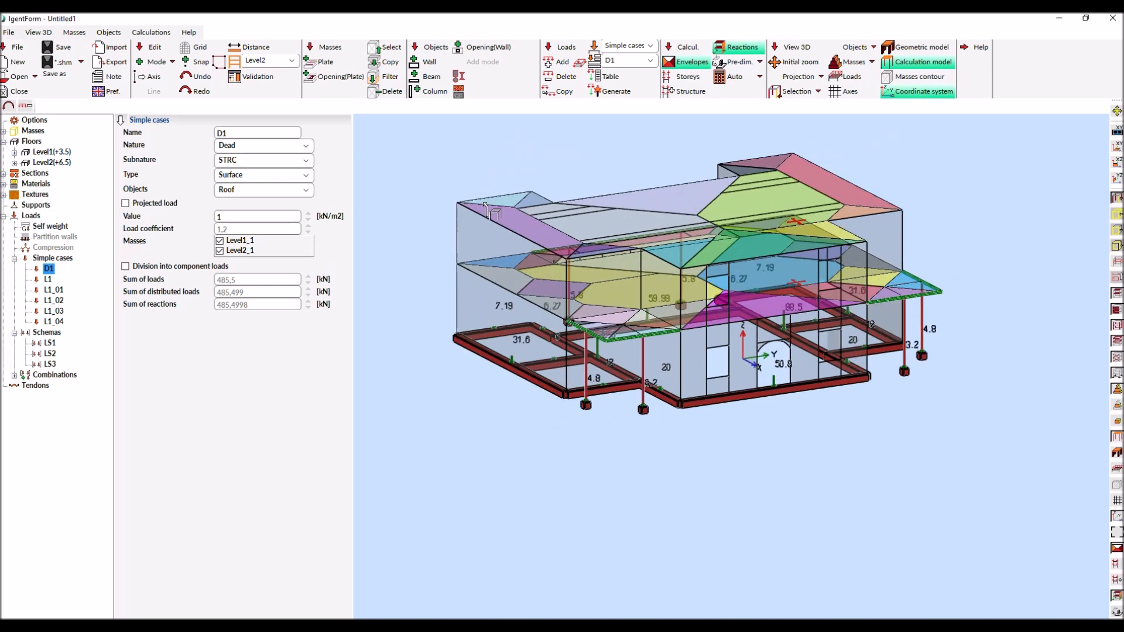
left_click(651, 60)
left_click(653, 62)
scroll(654, 66, "down", 7)
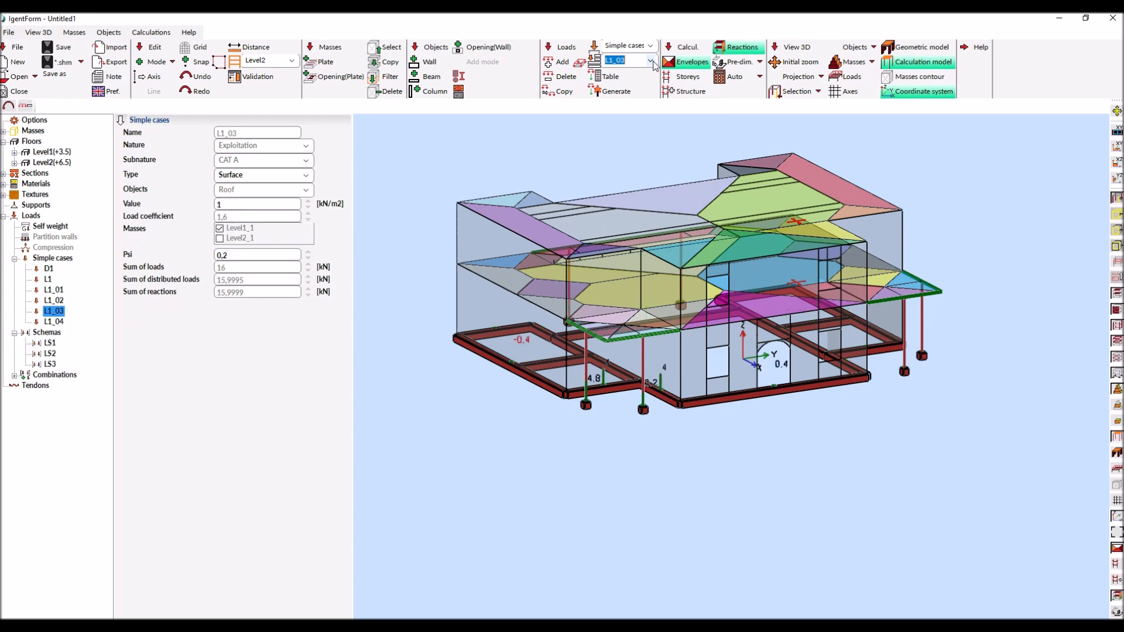
scroll(653, 66, "down", 6)
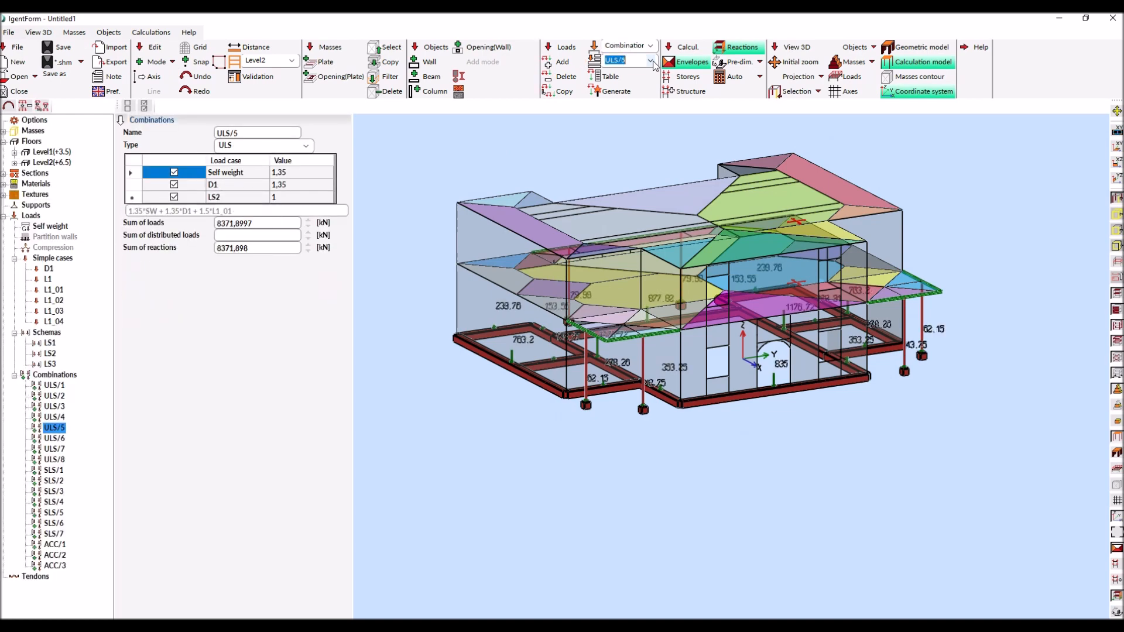
scroll(654, 66, "down", 8)
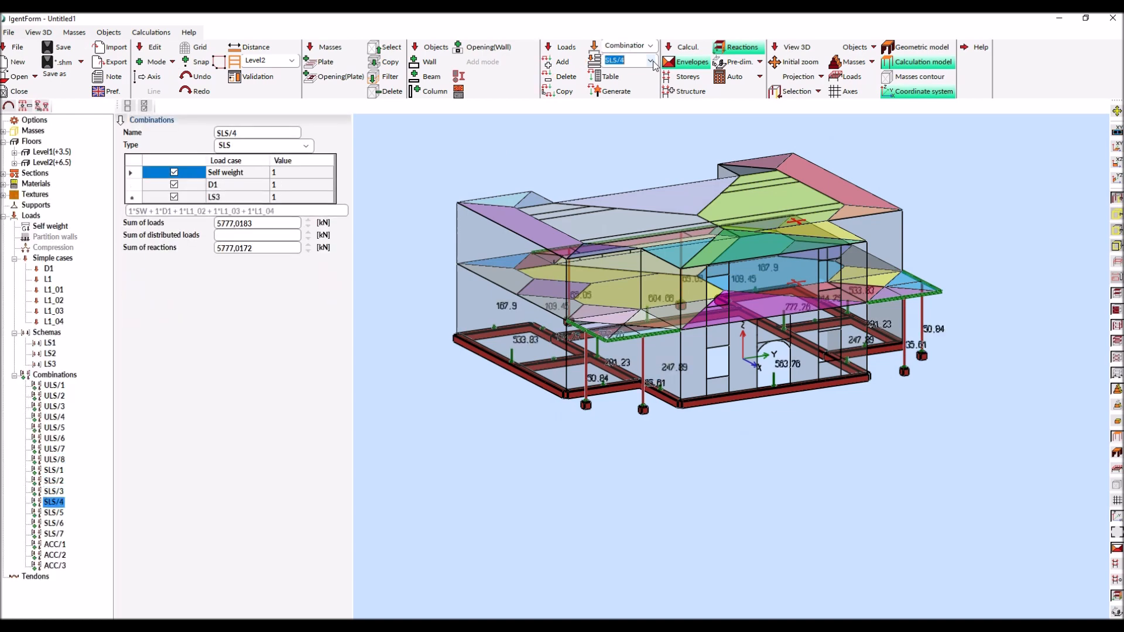
scroll(653, 65, "down", 1)
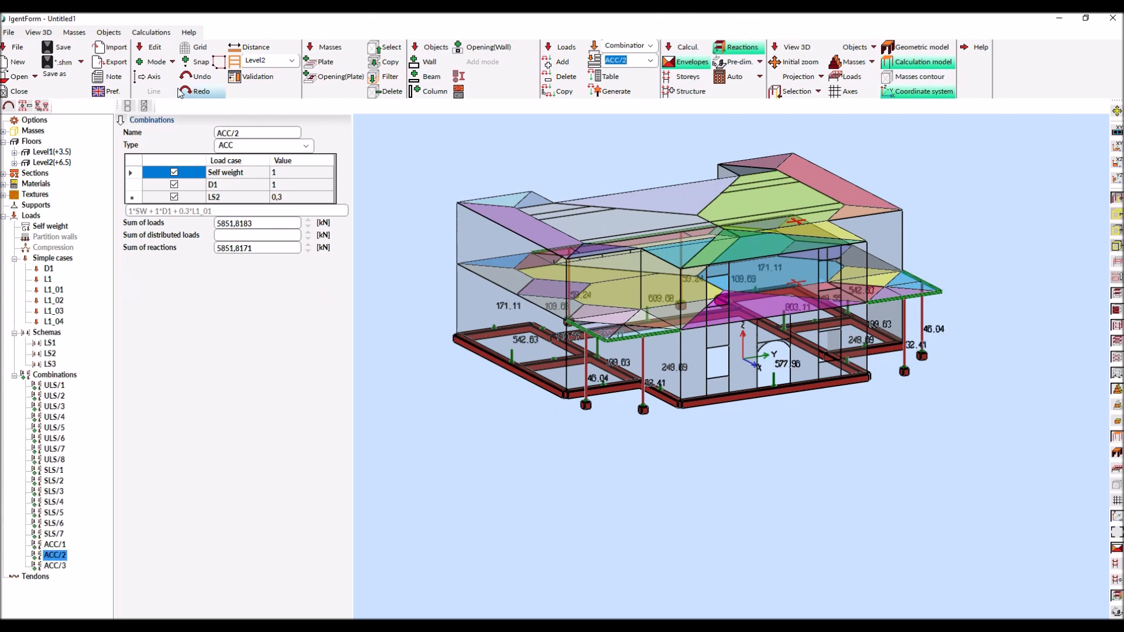
- Set up a note limited to load case D1 and to spread footings and continuous footings
left_click(118, 79)
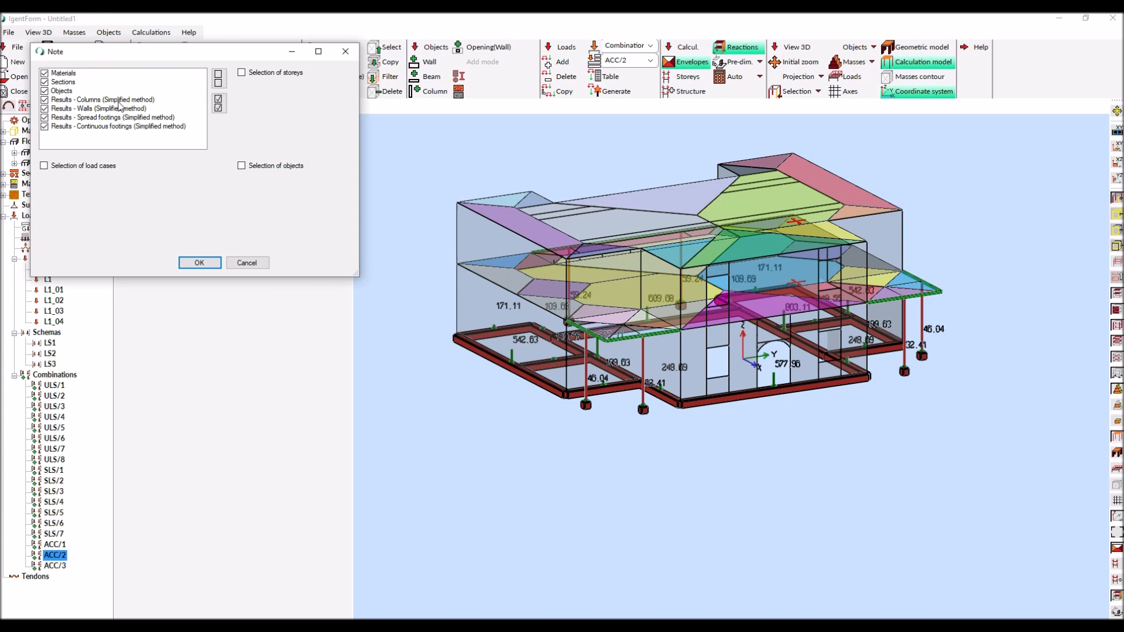
left_click(44, 166)
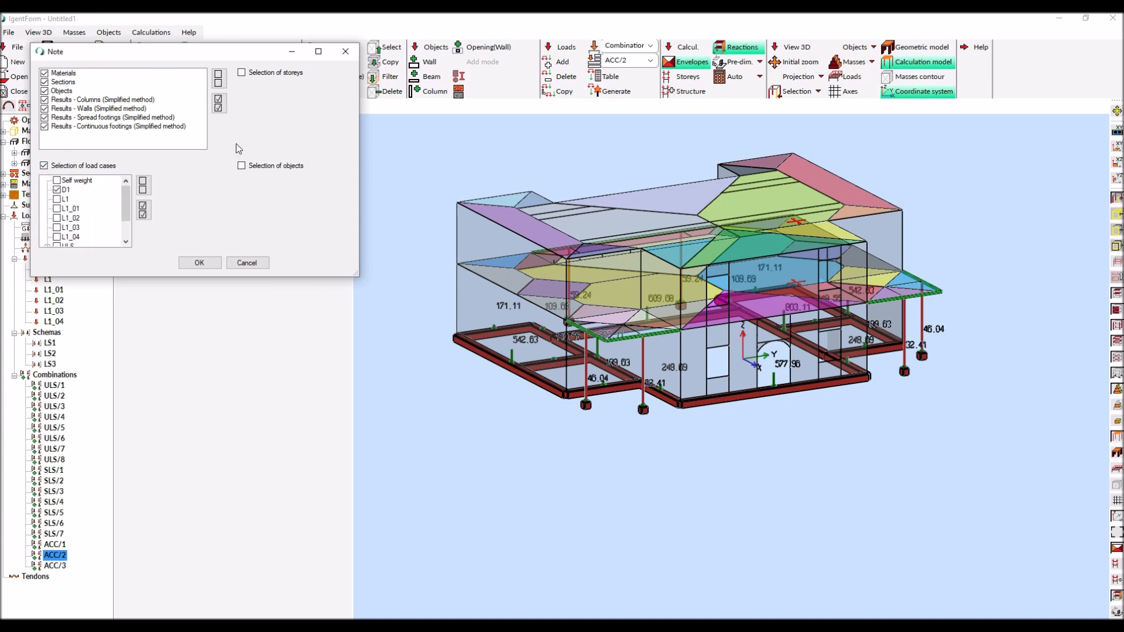
left_click(242, 166)
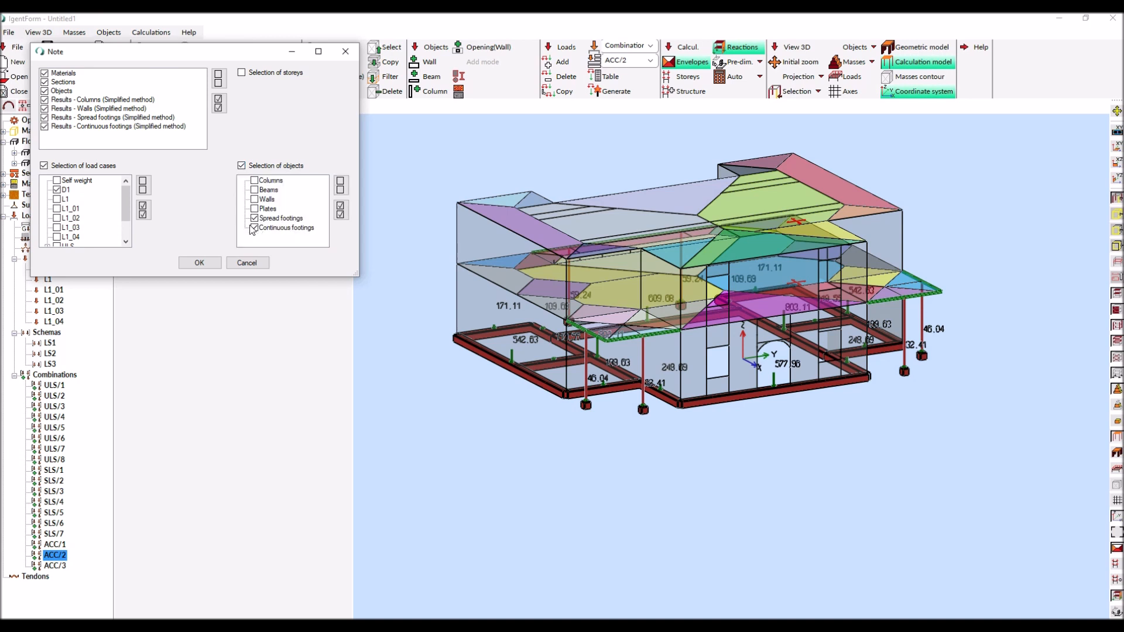
left_click(200, 264)
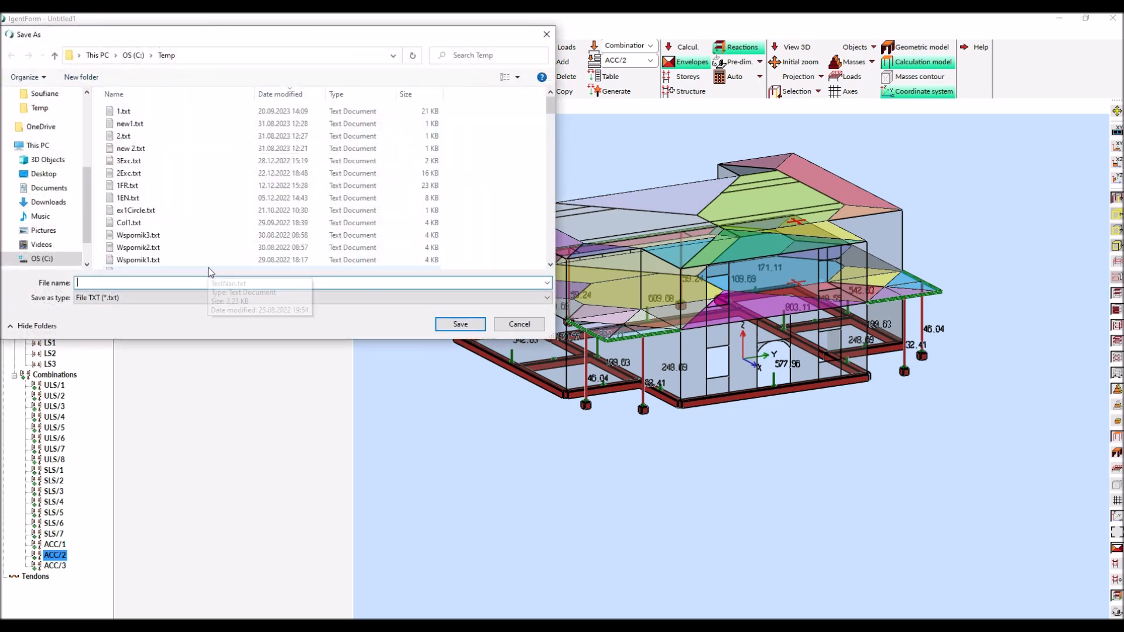
- Save the note in RTF format as 1.rtf in the Temp folder, replacing the existing file
left_click(546, 299)
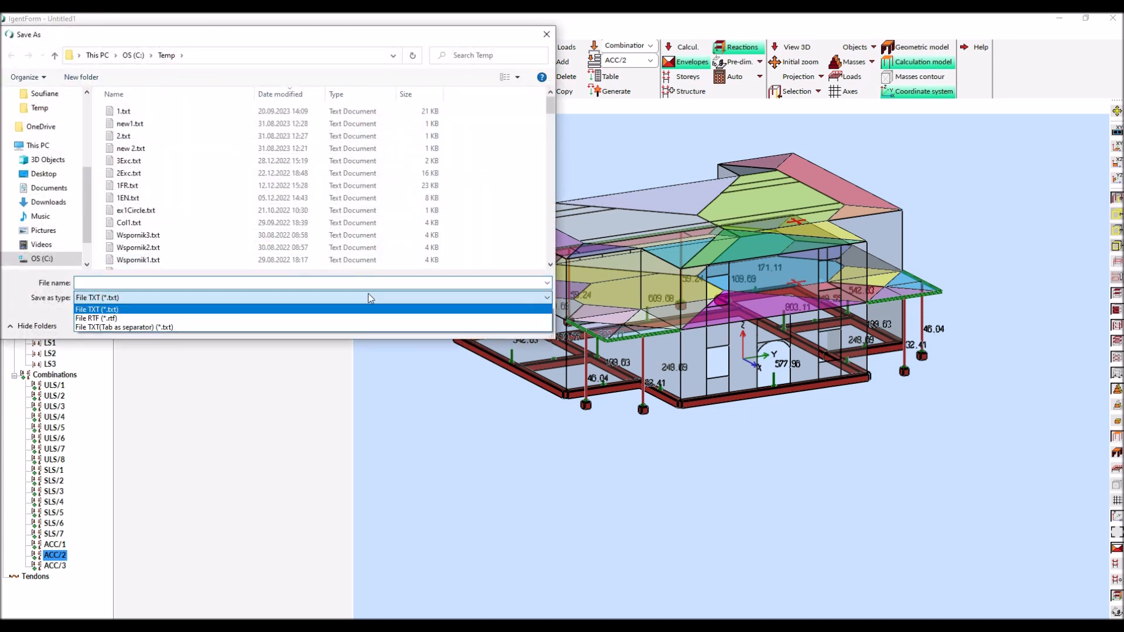
left_click(105, 318)
left_click(123, 110)
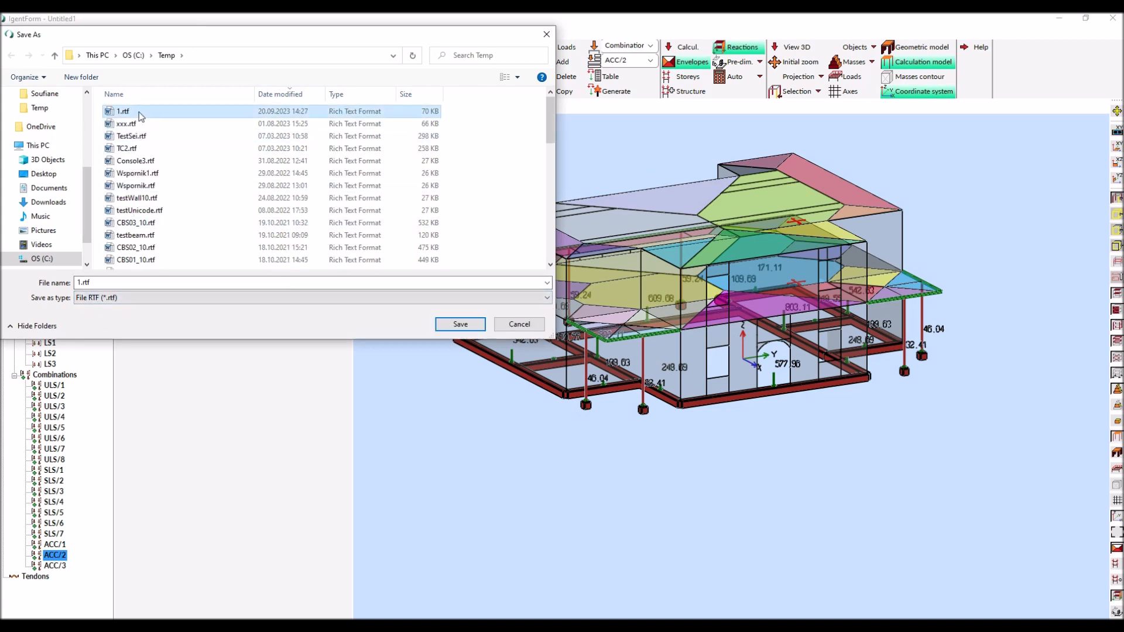
left_click(460, 323)
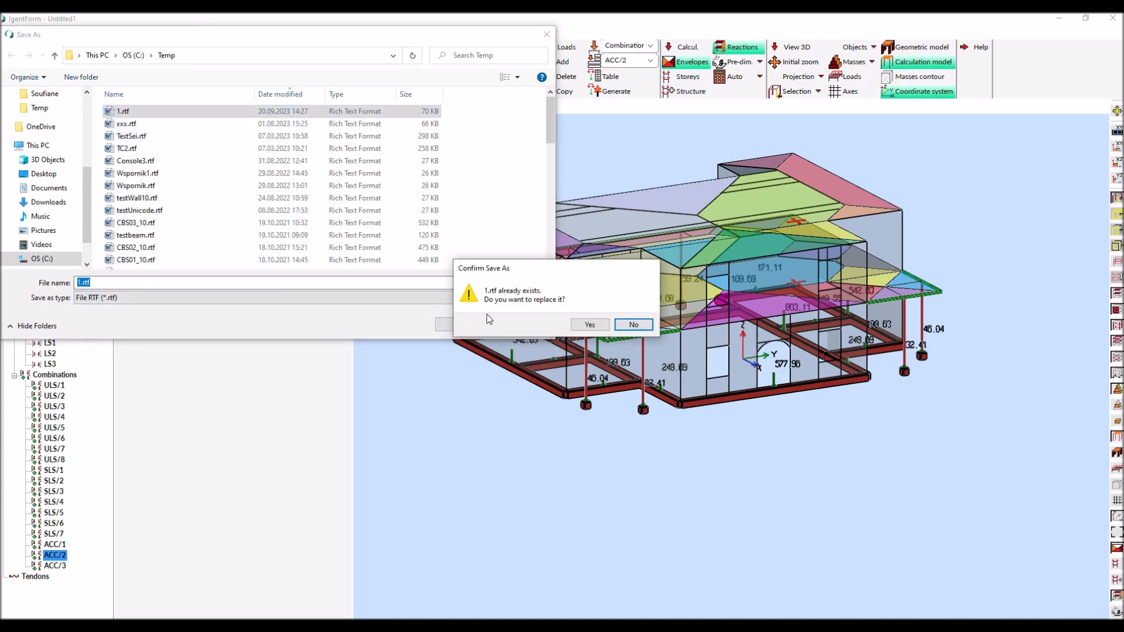
left_click(590, 325)
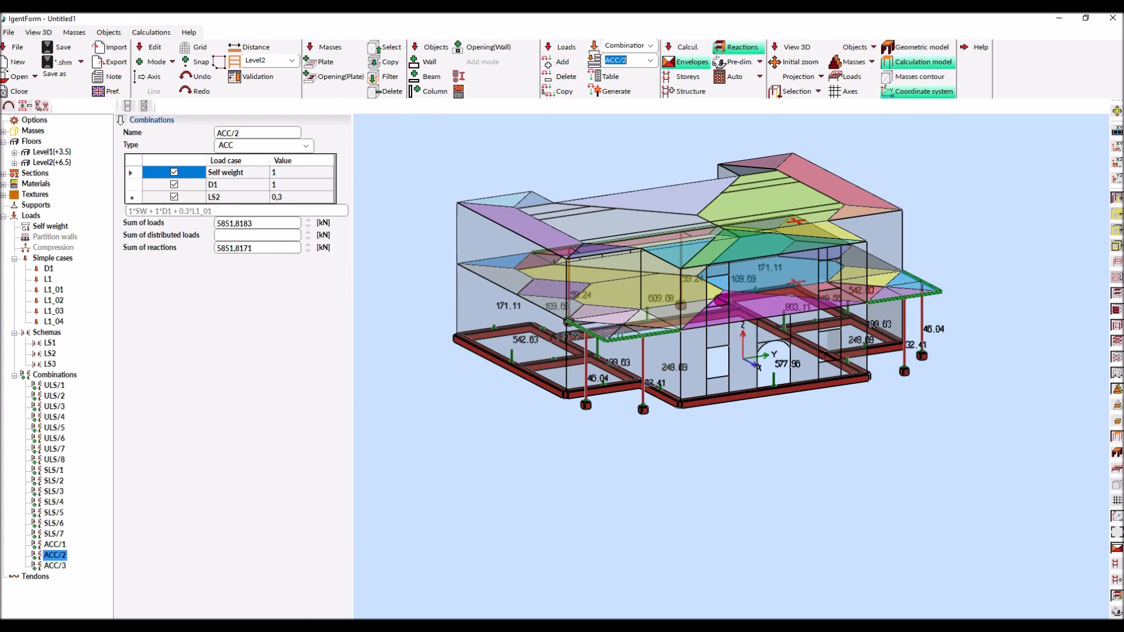
- Open the exported 1.rtf in Word, examine its section, footing and load case D1 results tables, and close it
scroll(542, 286, "down", 1)
key("super+e")
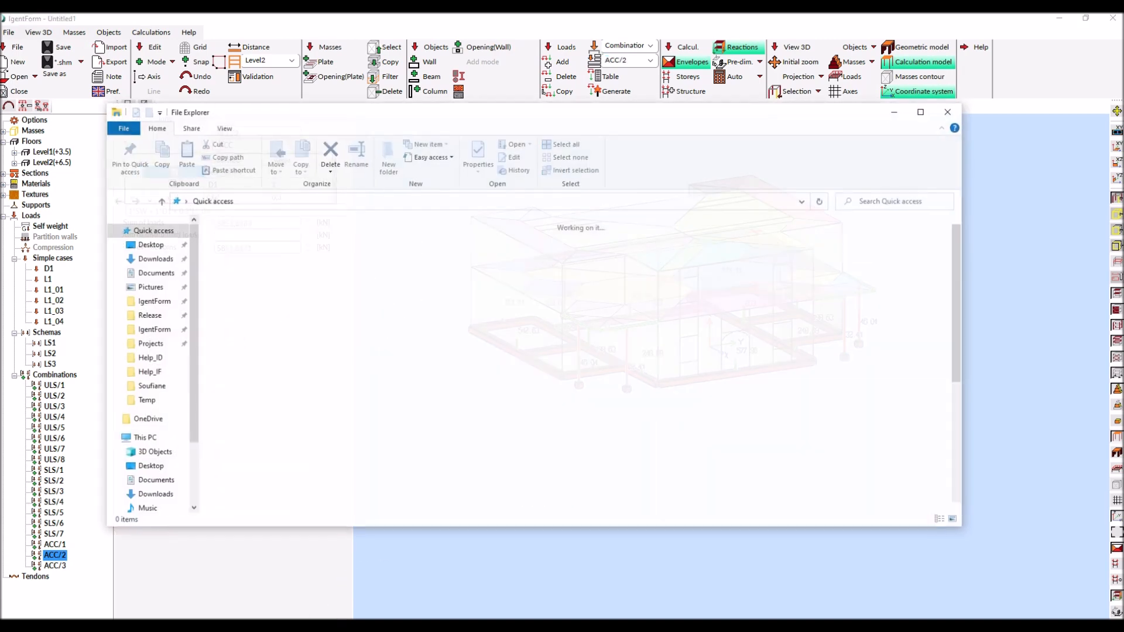
double_click(275, 383)
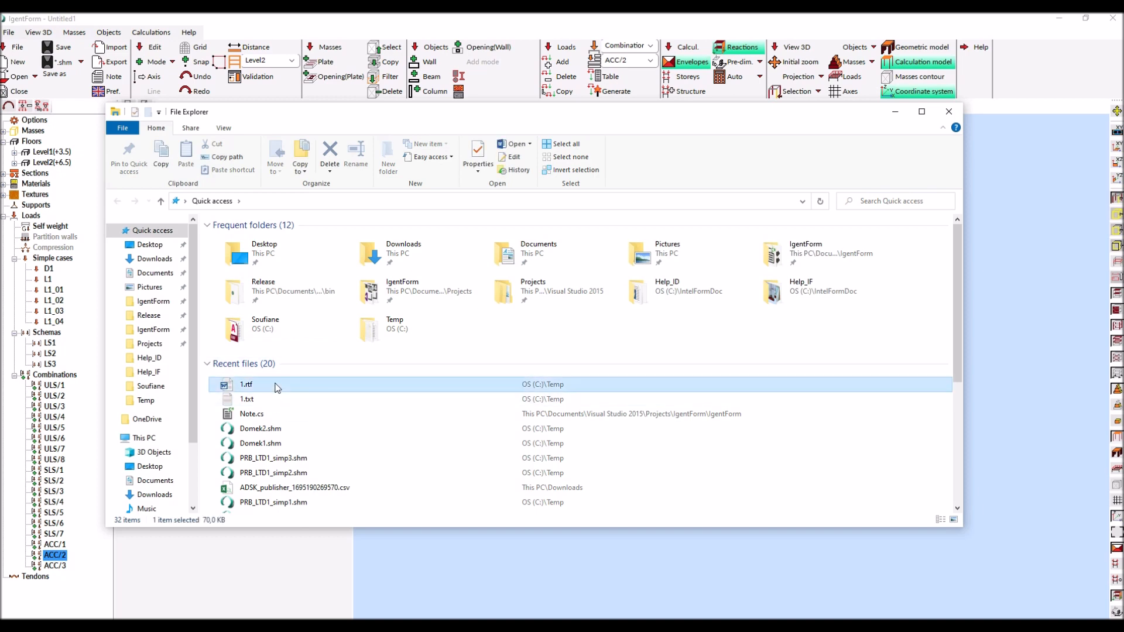
scroll(416, 293, "down", 12)
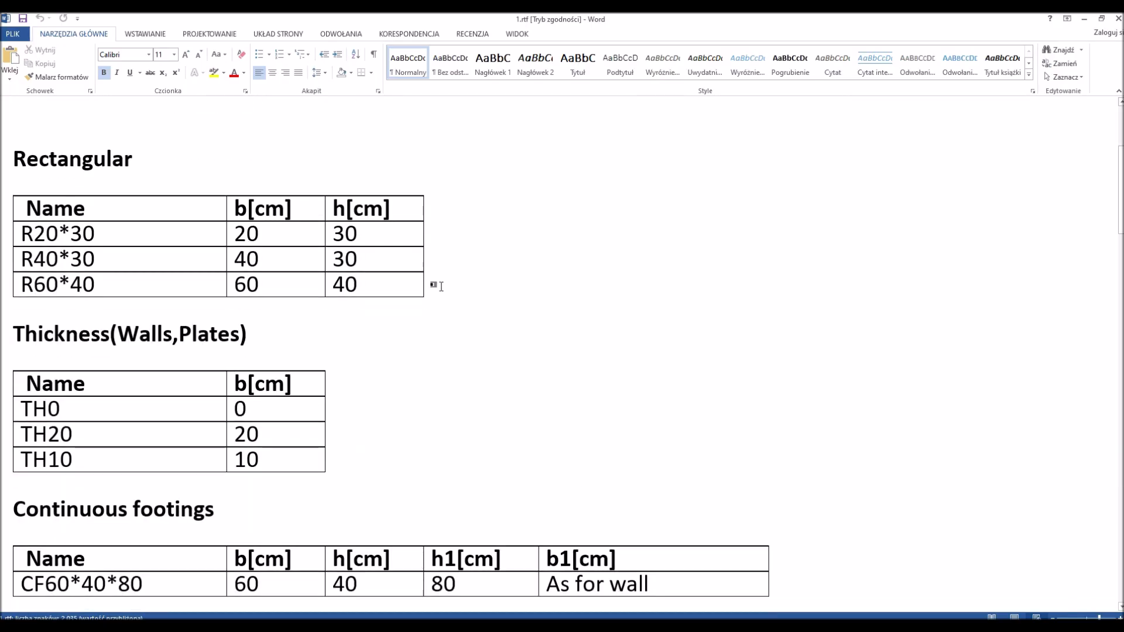
scroll(444, 289, "down", 8)
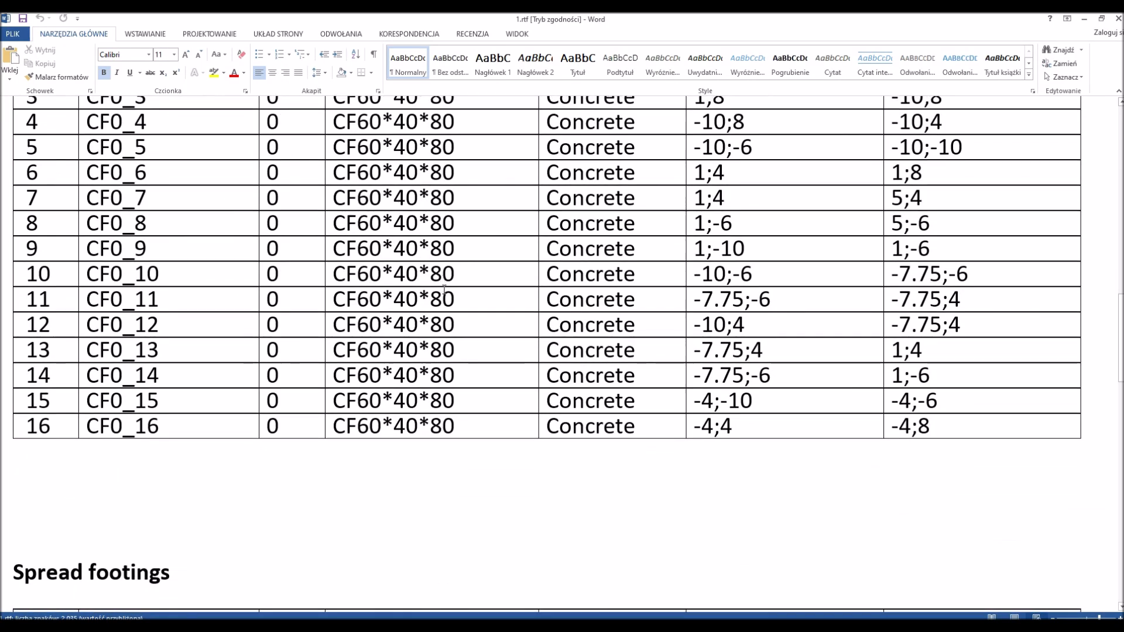
scroll(444, 291, "down", 10)
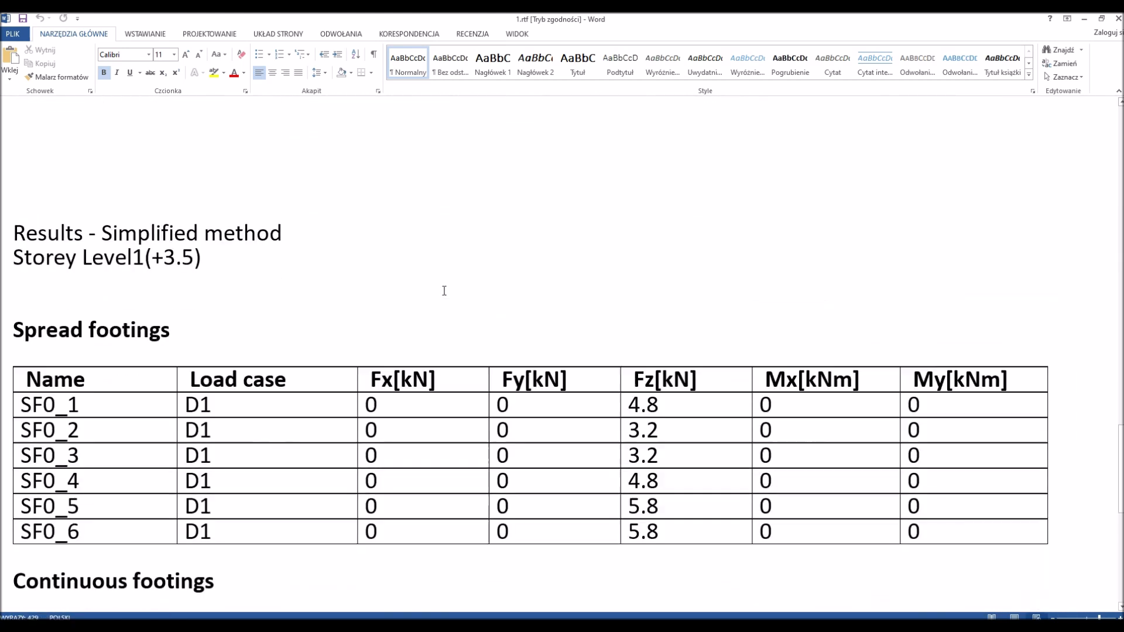
scroll(444, 291, "down", 1)
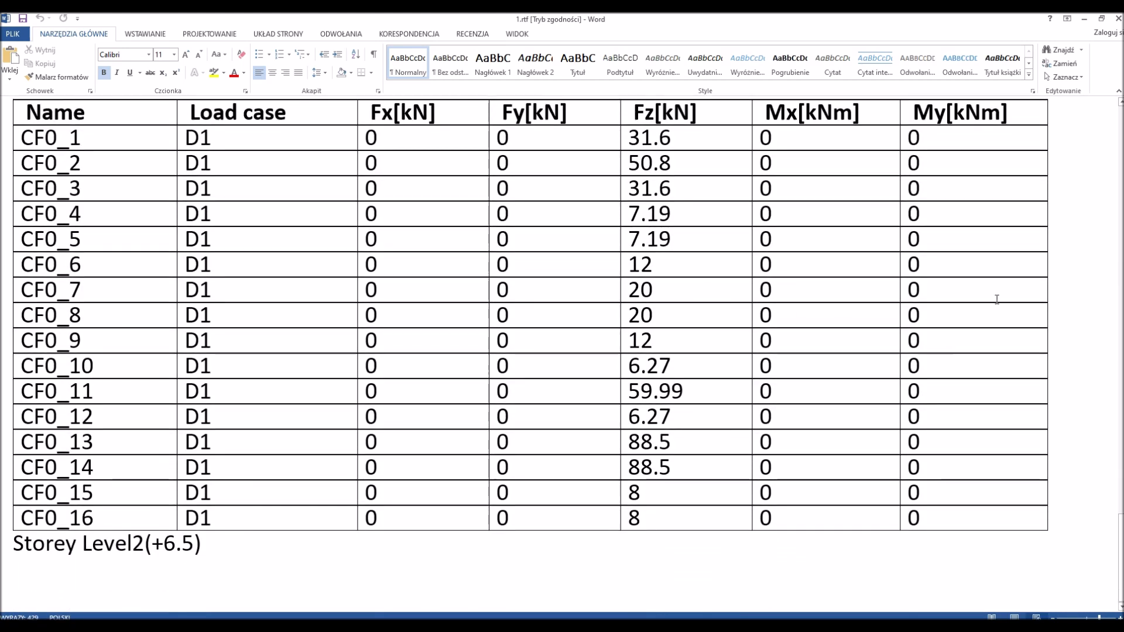
scroll(904, 335, "up", 15)
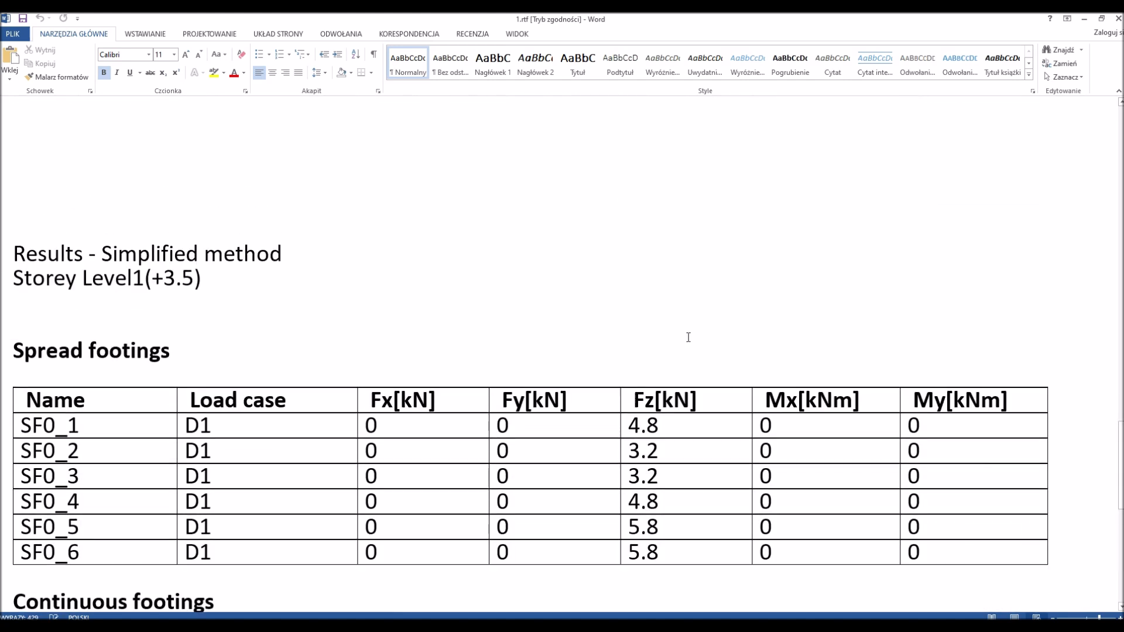
left_click(1117, 18)
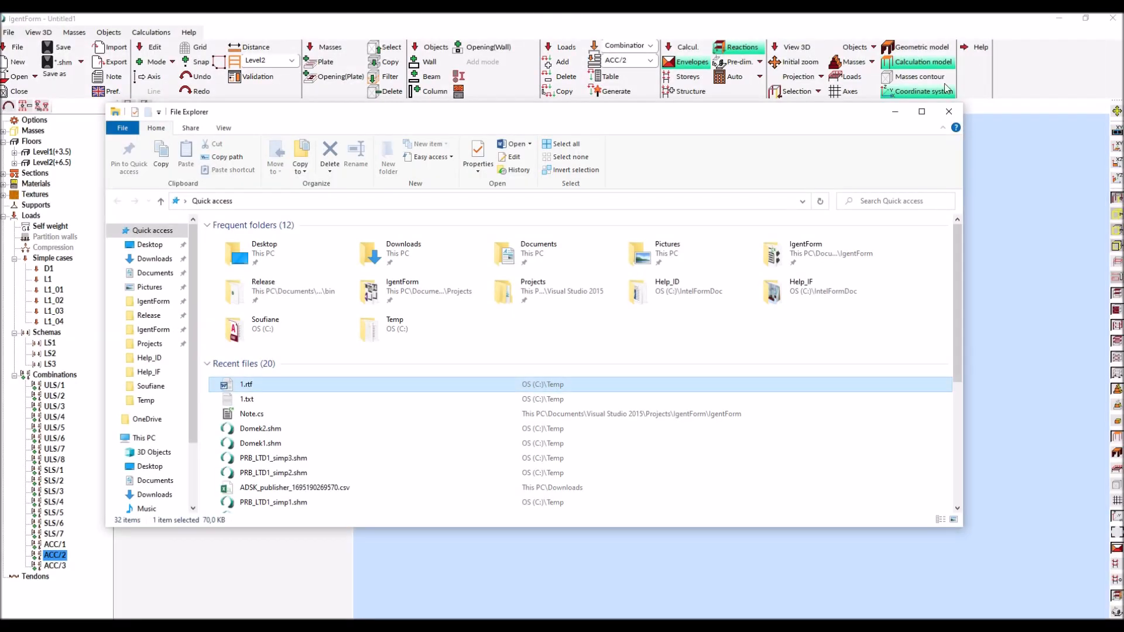
left_click(948, 111)
- Switch the building display from the calculation model to the geometric model and view it from another side
left_click(917, 47)
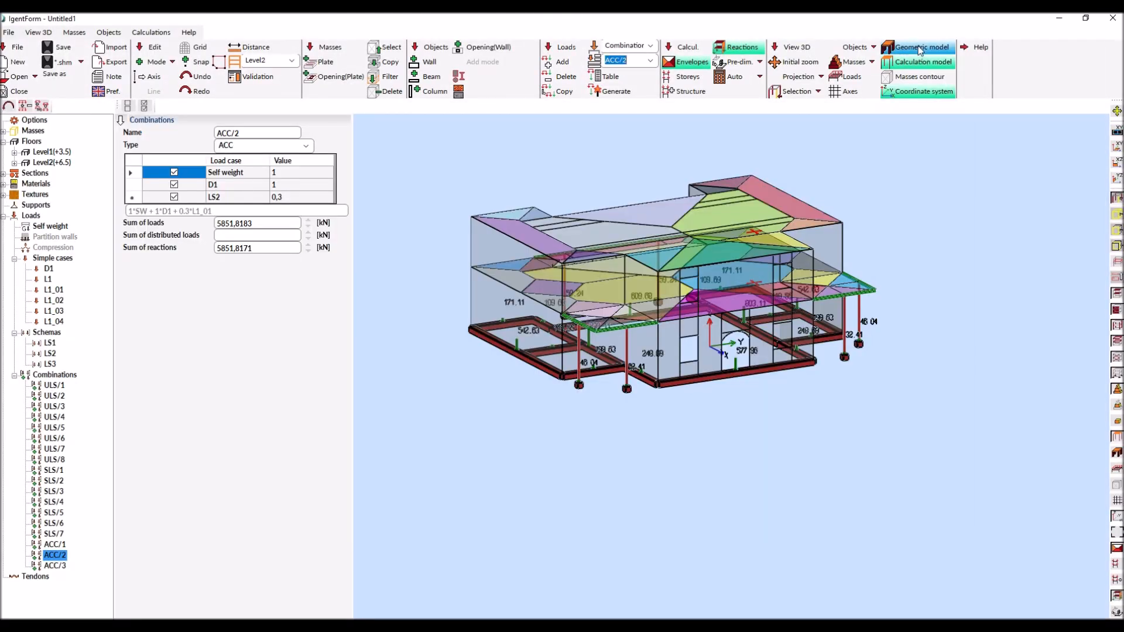
middle_click_drag(562, 181, 732, 184)
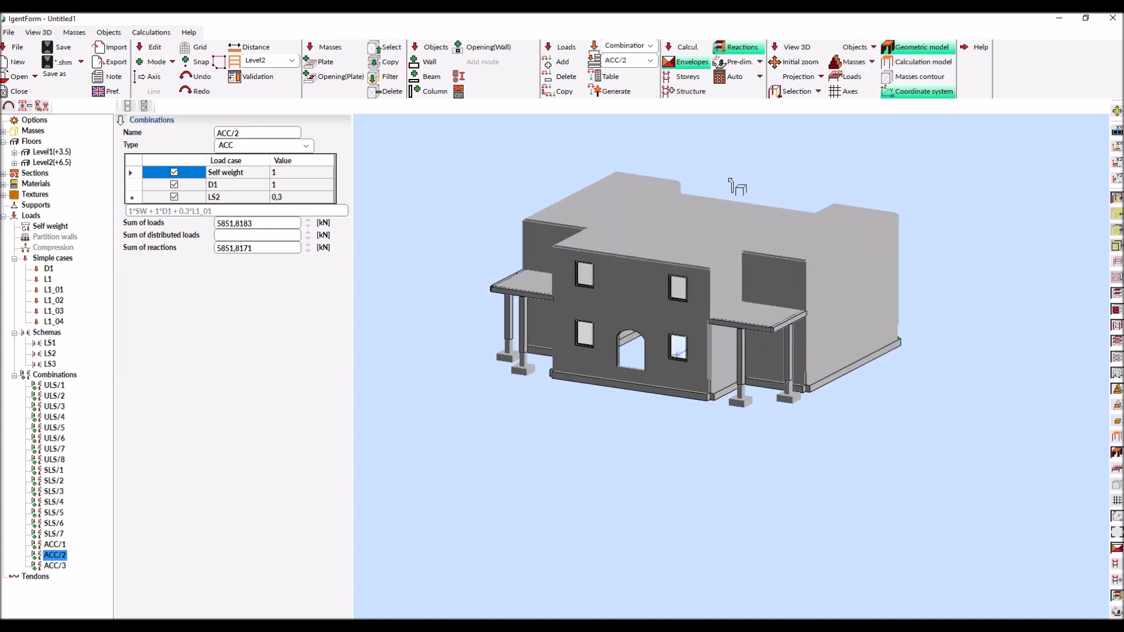